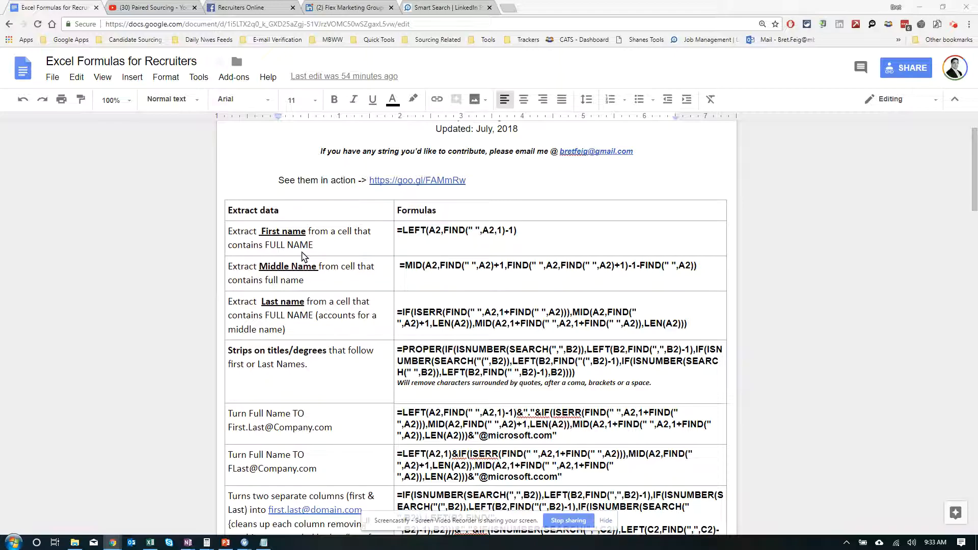
Step: Open the linked example spreadsheet from the "See them in action" line of the document
scroll(374, 250, down, 2)
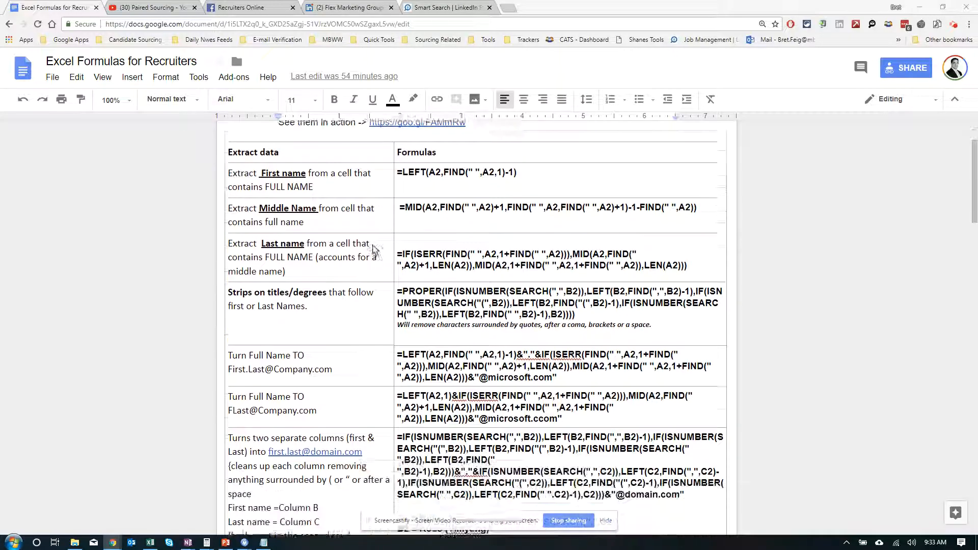
scroll(375, 250, up, 2)
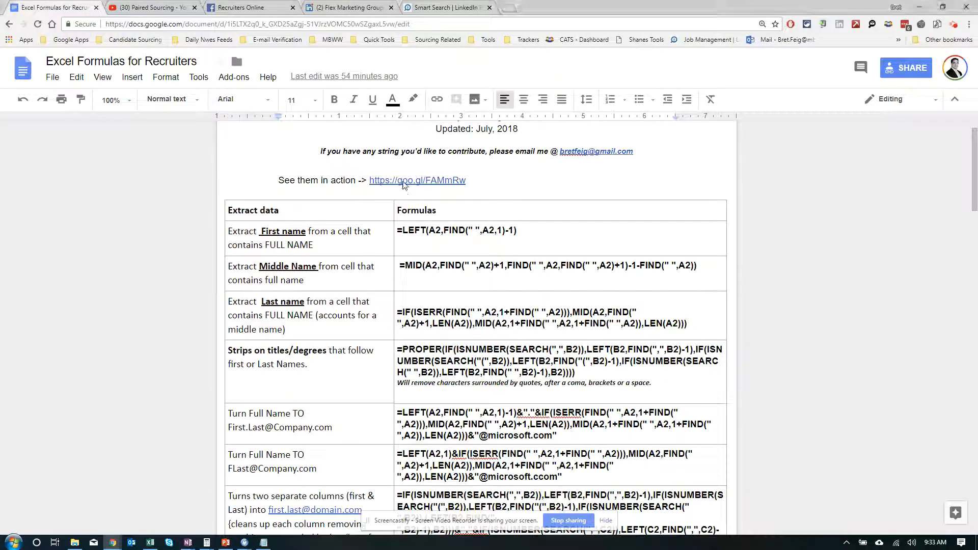
click(403, 181)
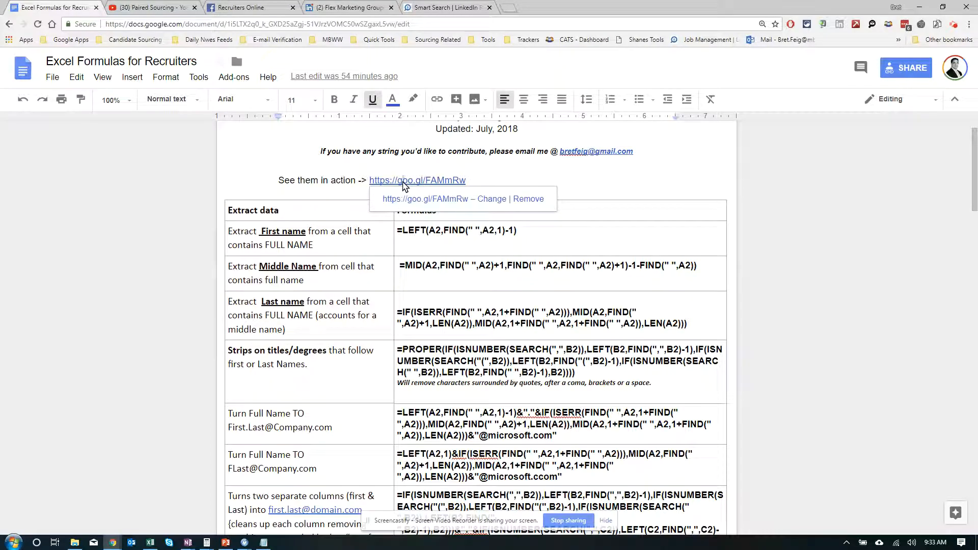
click(412, 199)
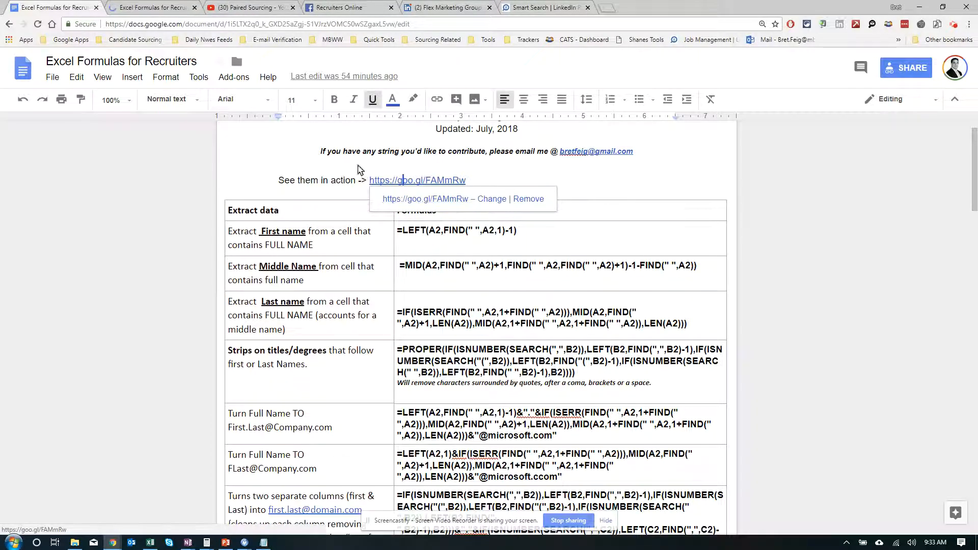
click(181, 9)
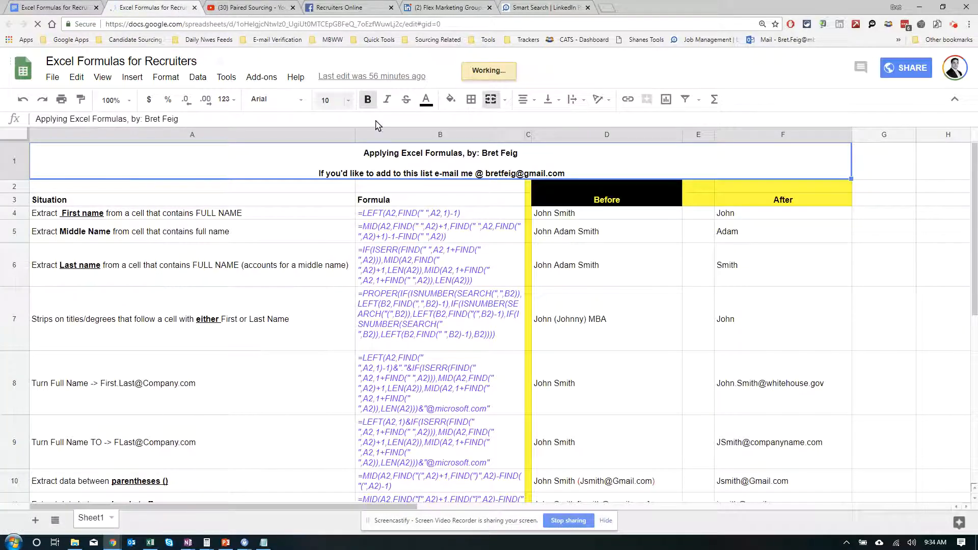
Step: Look through the spreadsheet's formulas with their Before and After examples
scroll(685, 411, down, 2)
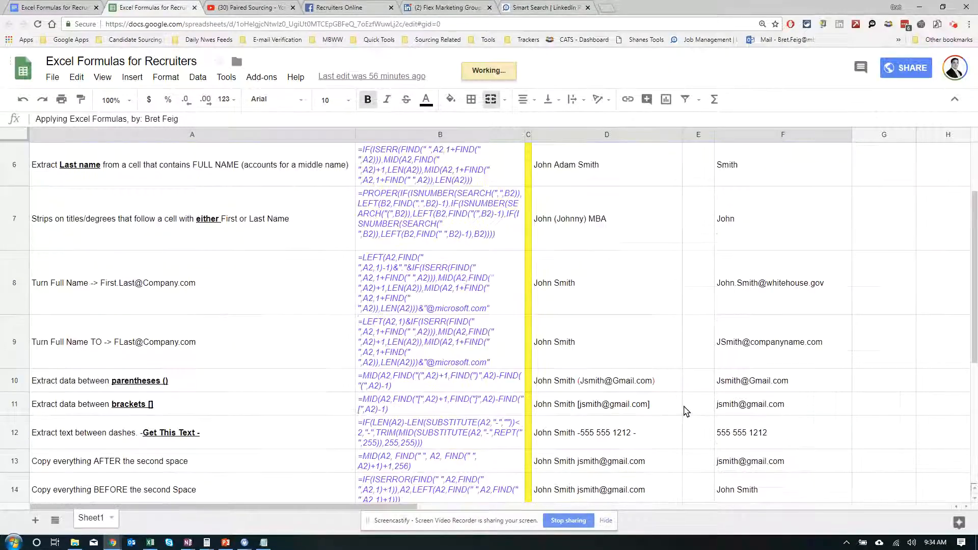
scroll(634, 415, down, 2)
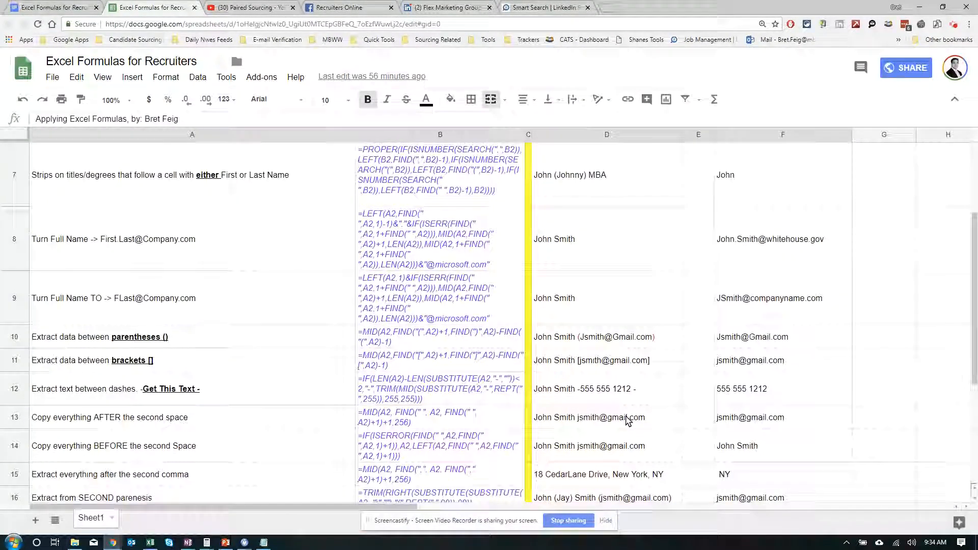
scroll(627, 421, up, 3)
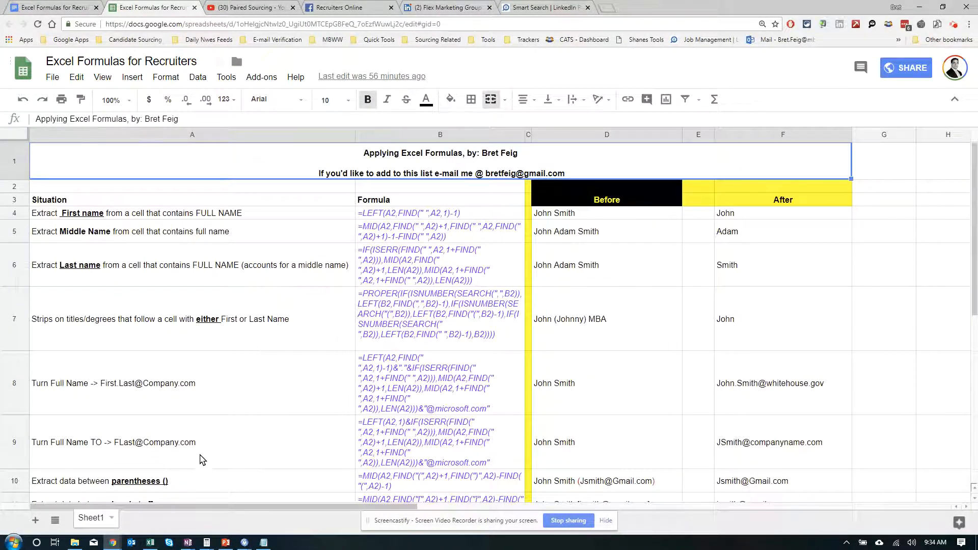
Step: Switch to the Presidents workbook in Excel and bring the First name and Formula columns into view
click(151, 542)
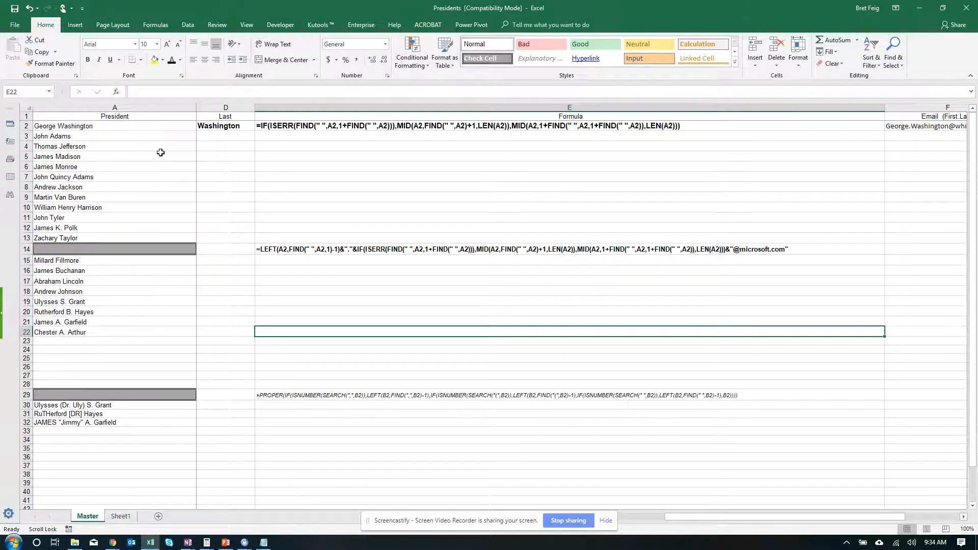
key(ctrl)
key(ctrl)
key(Left)
key(Left)
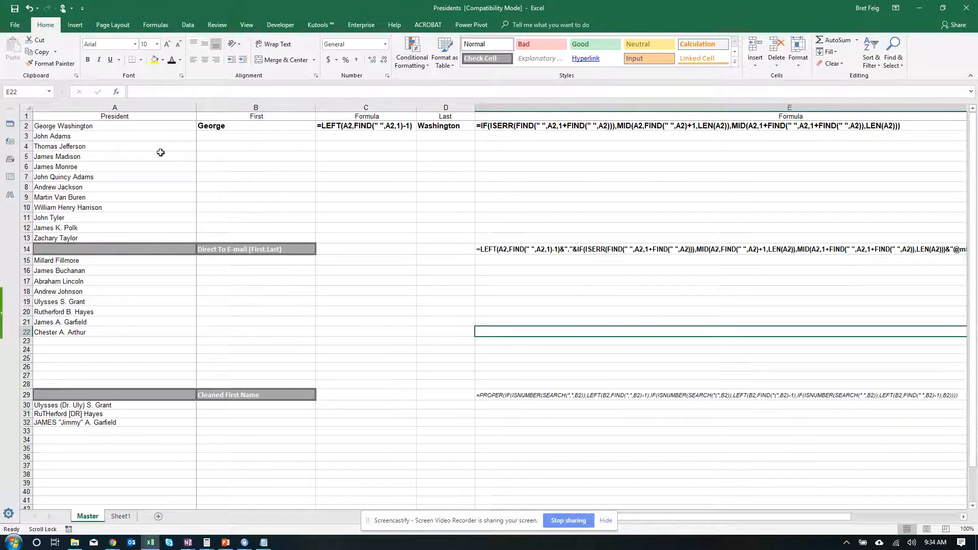
Step: Examine the president names in column A and the first-name and last-name formulas in row 2
drag(158, 126, 159, 164)
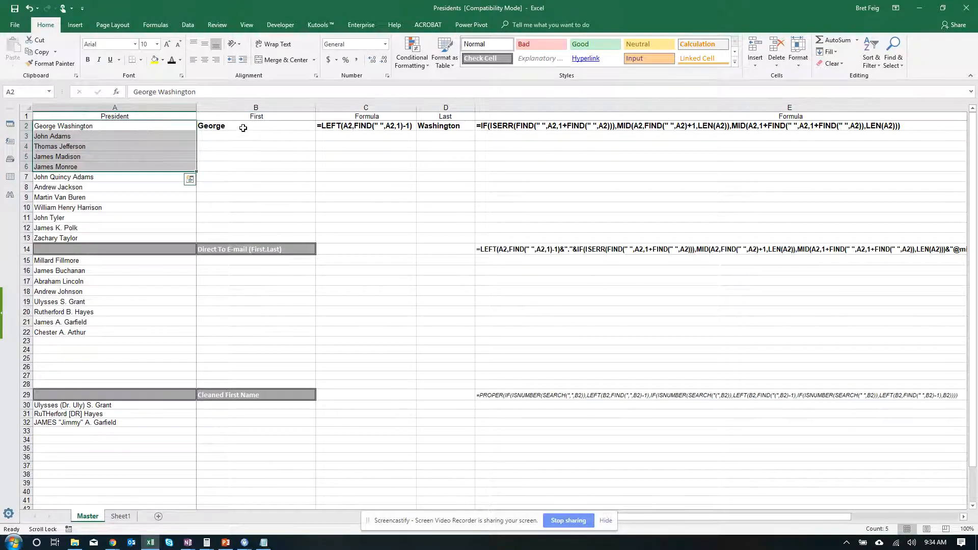
drag(258, 125, 239, 212)
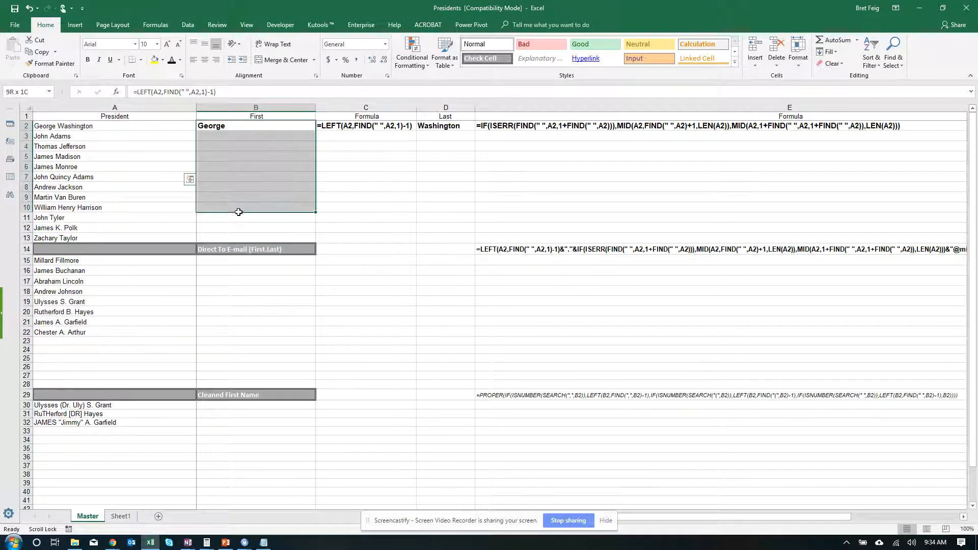
click(355, 187)
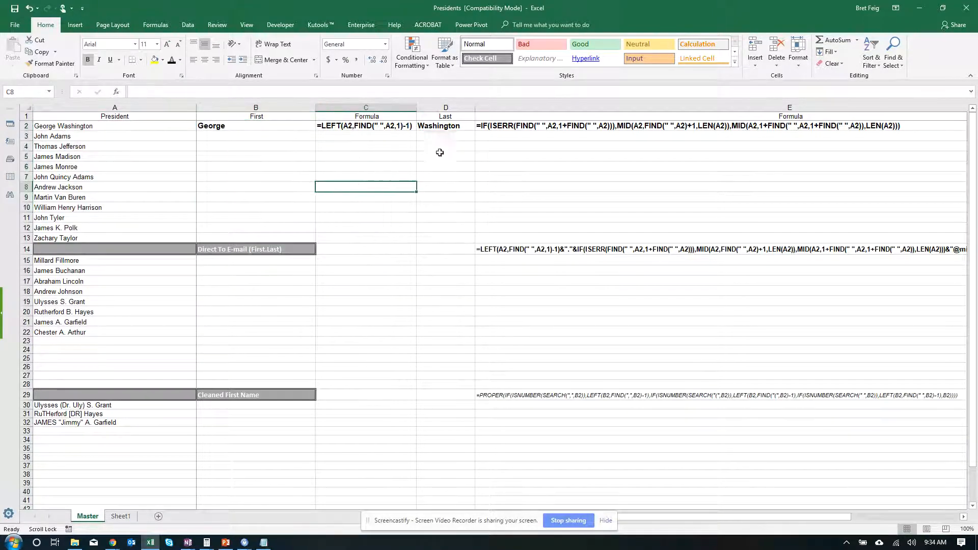
click(506, 128)
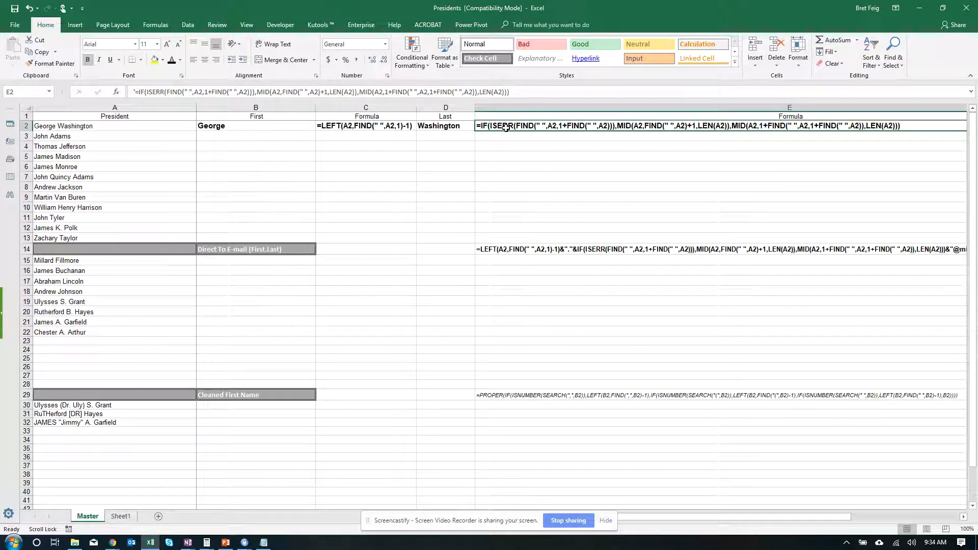
click(452, 139)
click(399, 127)
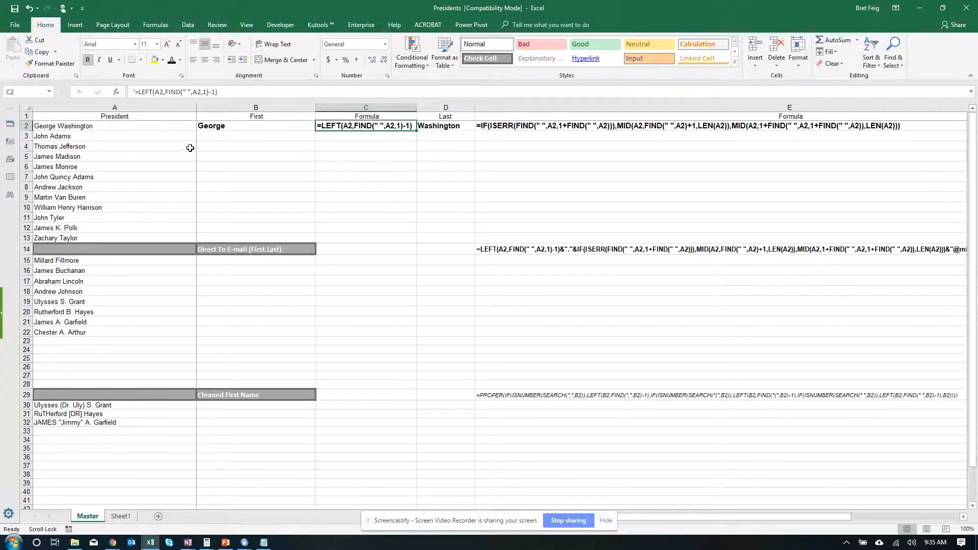
click(262, 127)
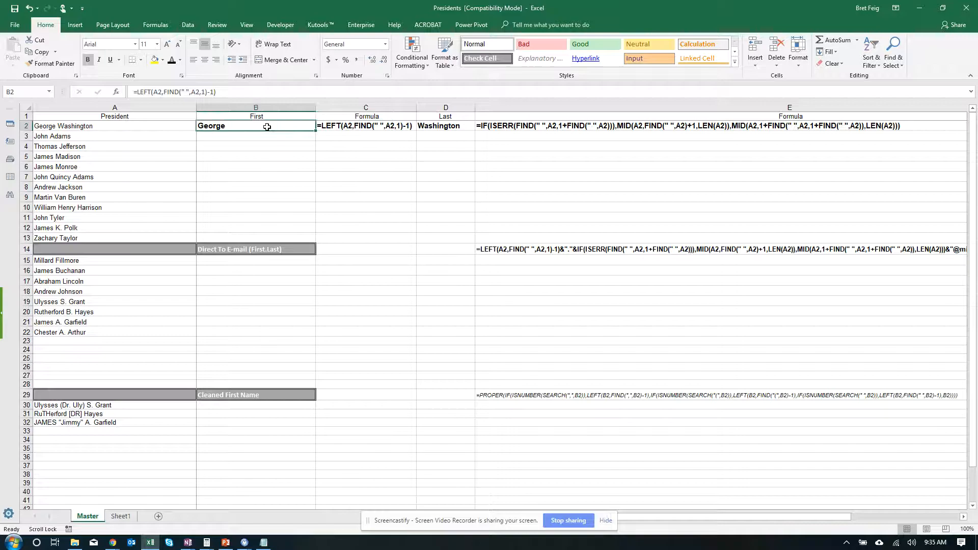
double_click(262, 127)
click(228, 155)
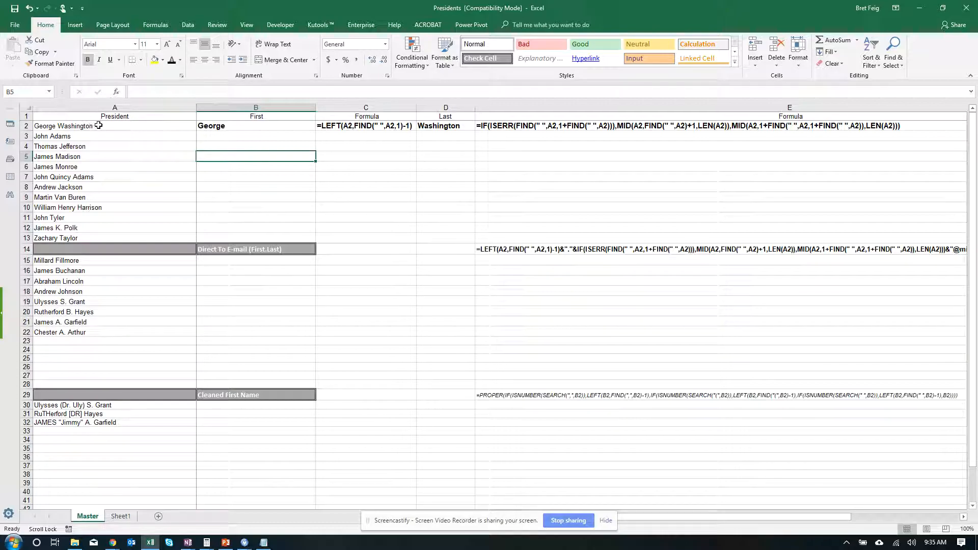
Step: Fill the first-name formula from B2 down to B13 and check the copied formulas' cell references
click(245, 125)
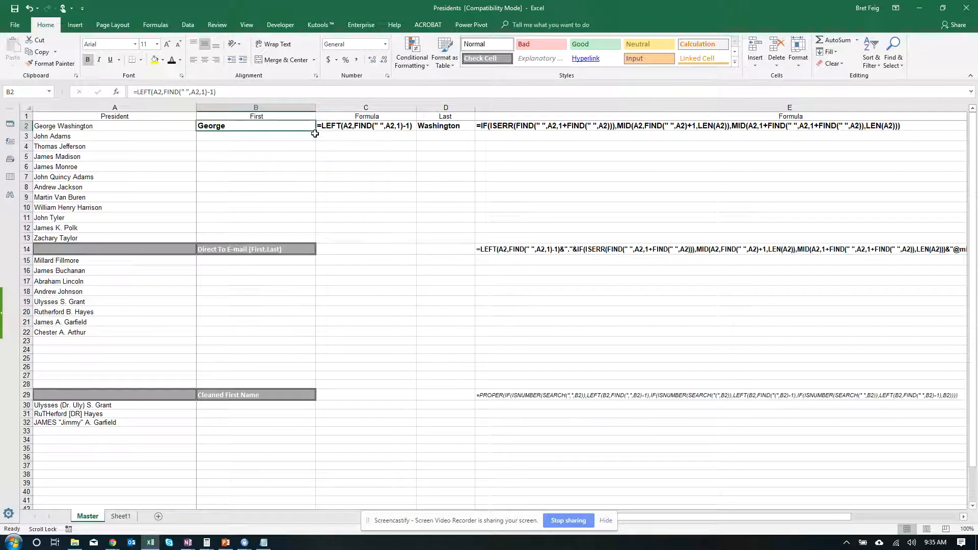
drag(315, 130, 282, 240)
click(233, 137)
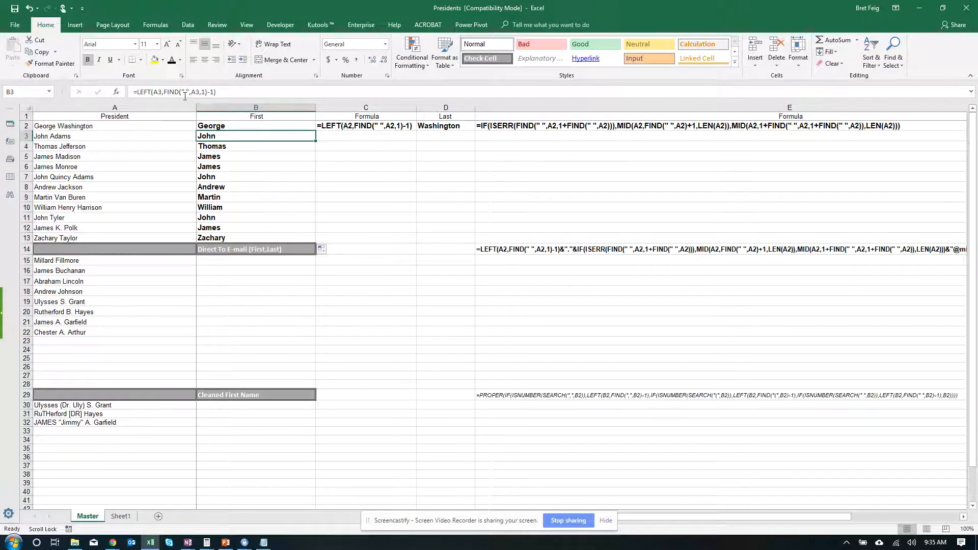
scroll(208, 155, down, 1)
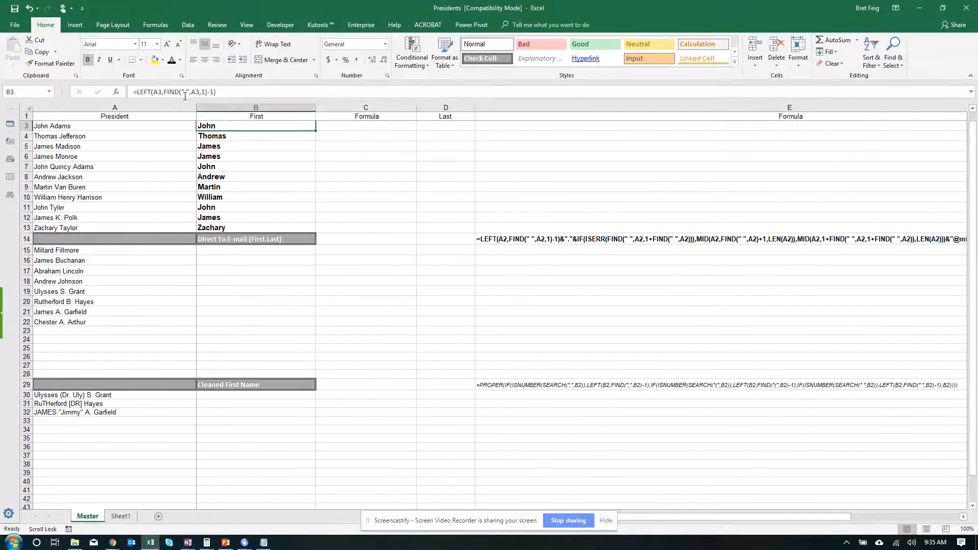
click(215, 146)
scroll(290, 182, down, 1)
scroll(299, 183, up, 2)
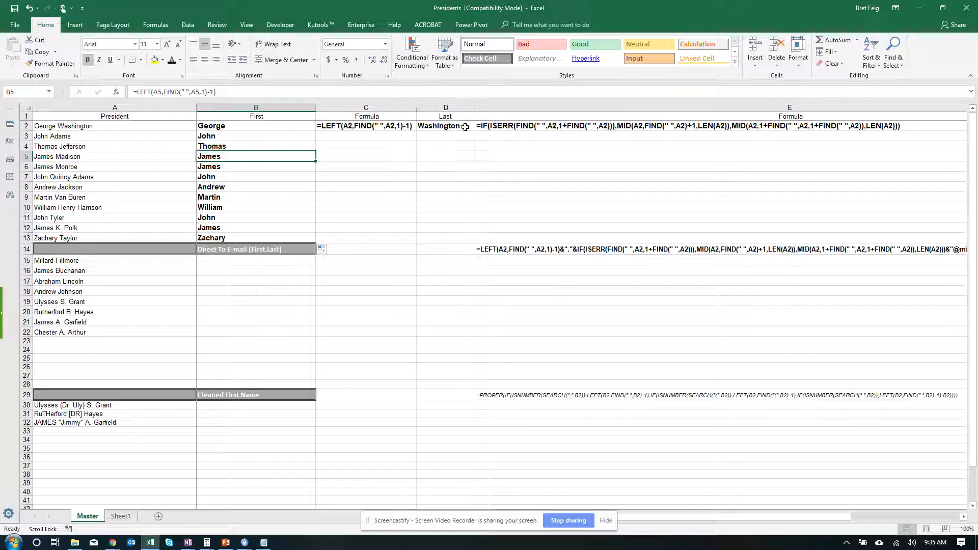
Step: Fill the last-name formula from D2 down to D13
click(499, 127)
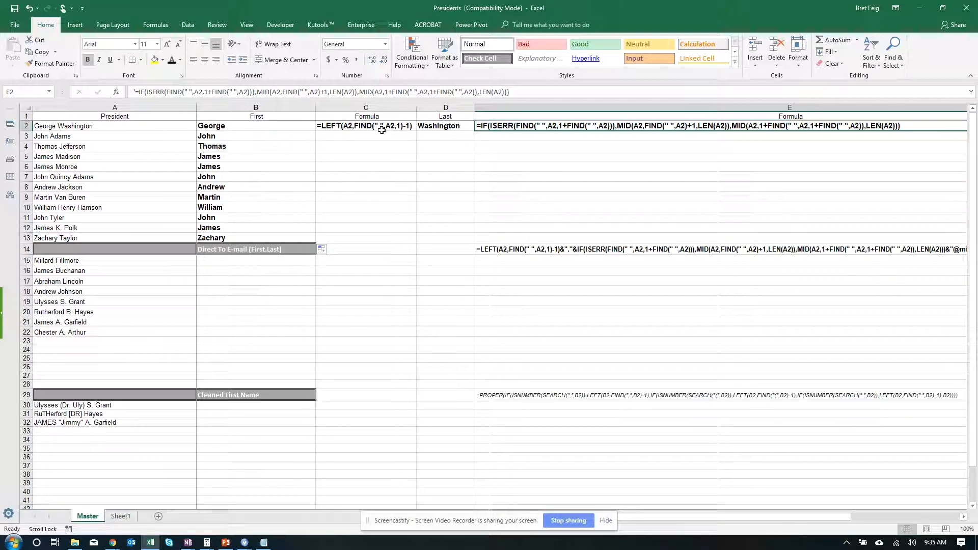
click(429, 128)
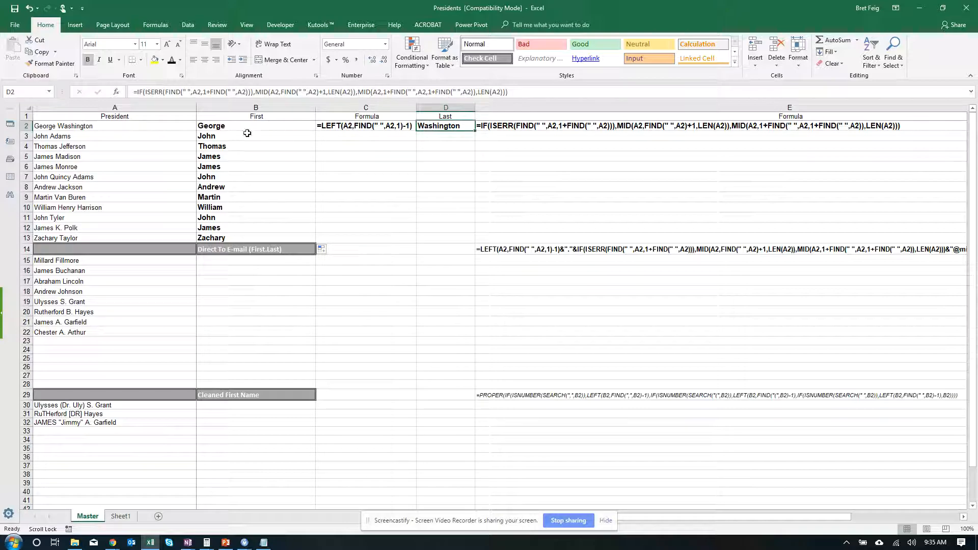
drag(475, 131, 470, 243)
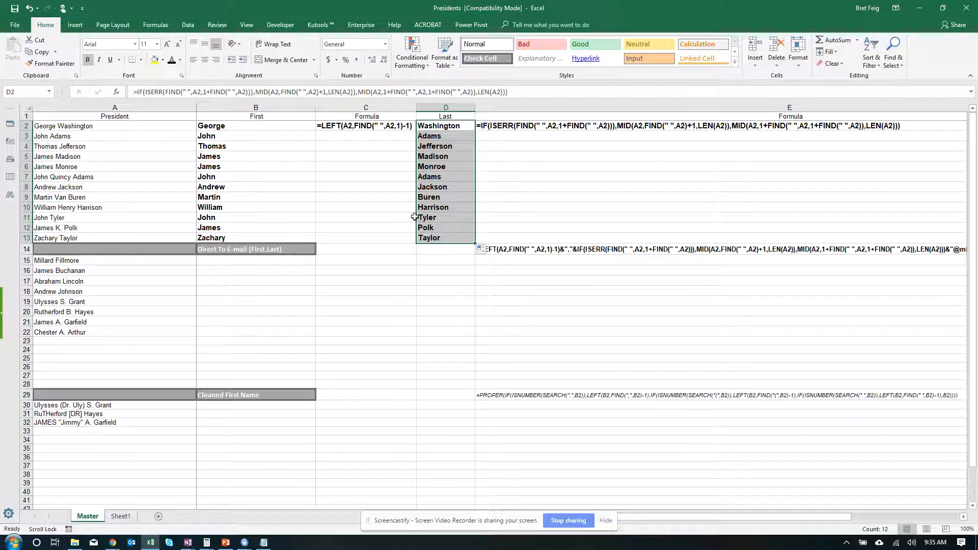
Step: Copy the First.Last e-mail formula from E14 into Notepad, replacing the existing text there
click(528, 148)
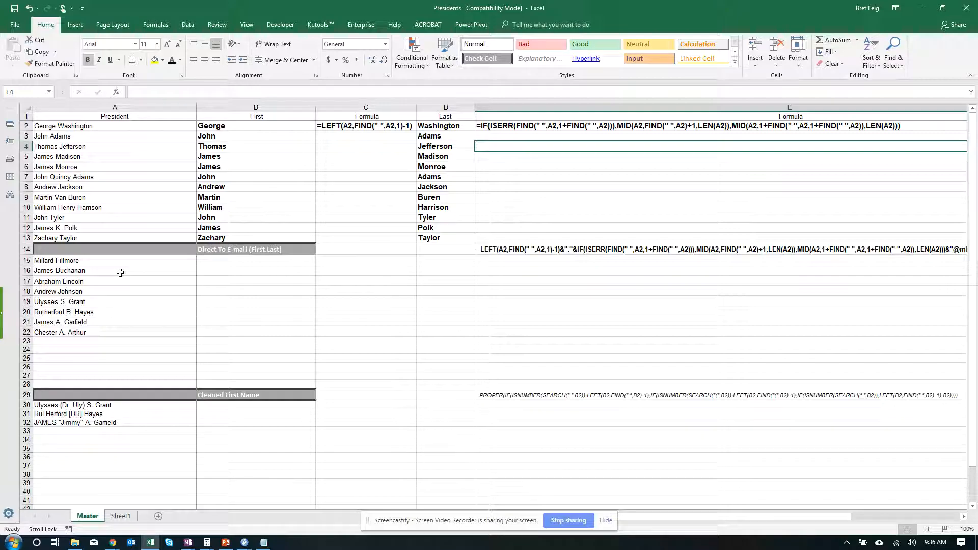
click(489, 253)
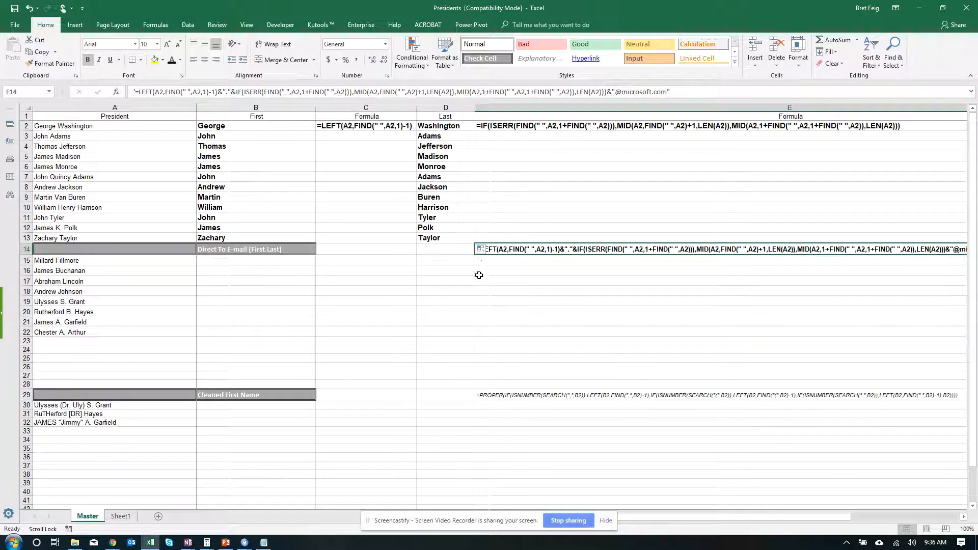
click(508, 267)
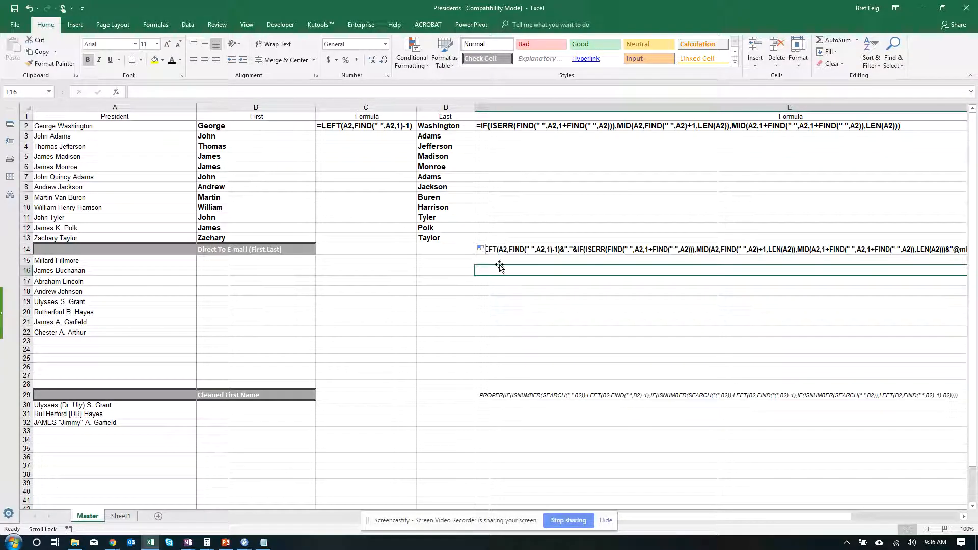
click(508, 248)
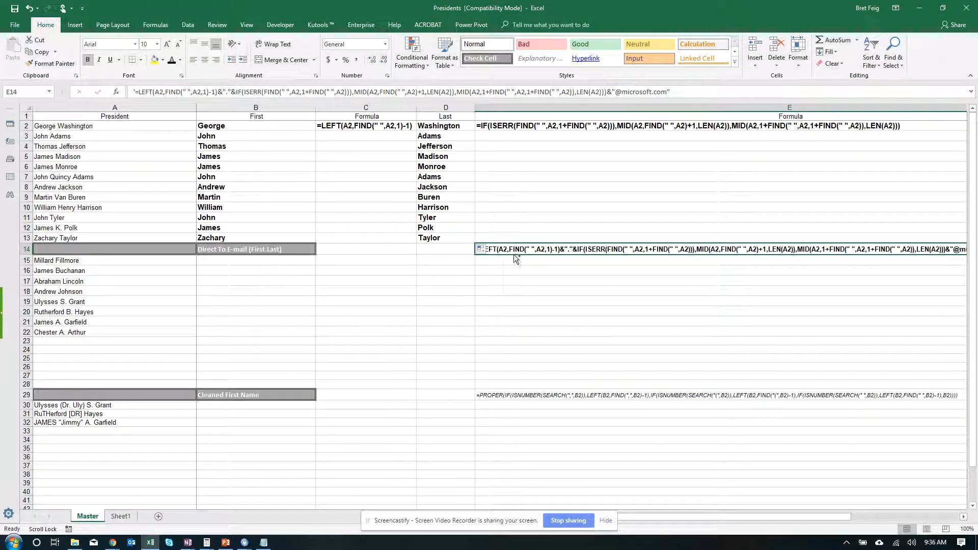
key(ctrl+c)
click(264, 542)
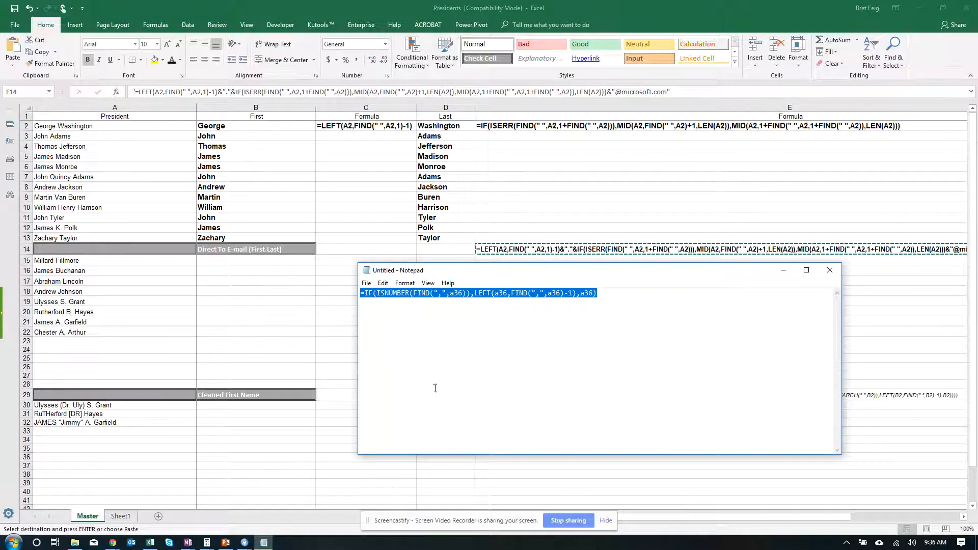
key(ctrl+v)
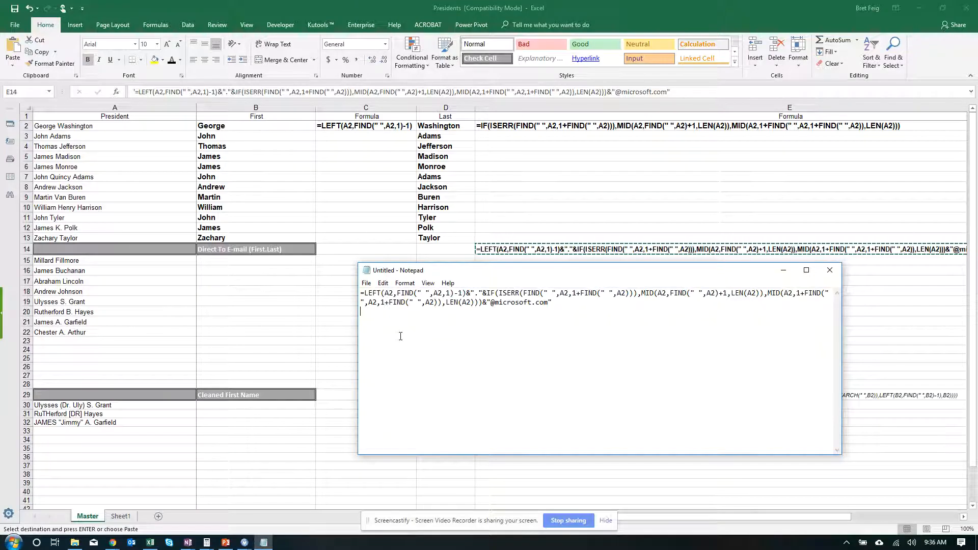
Step: Replace every a2 with a15 in the pasted e-mail formula
key(ctrl+h)
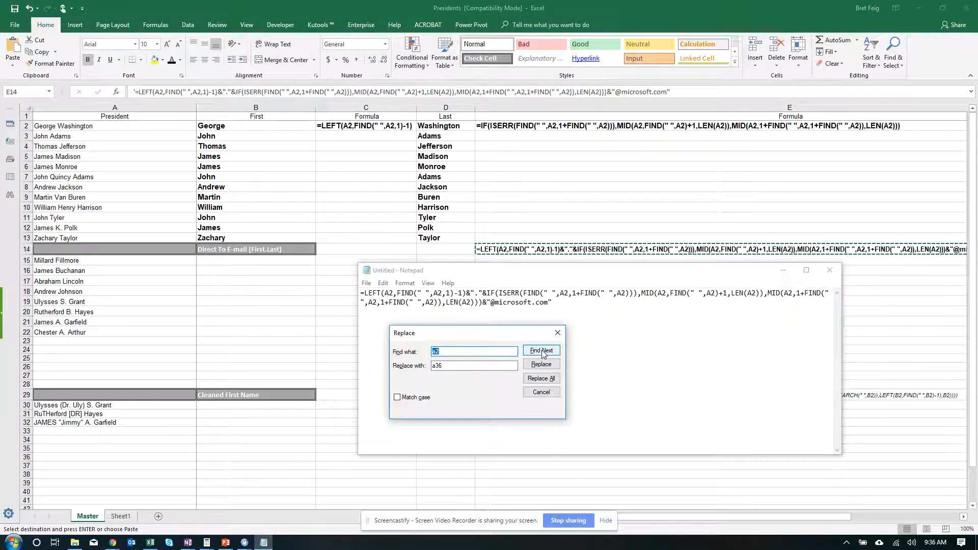
key(Tab)
text(a)
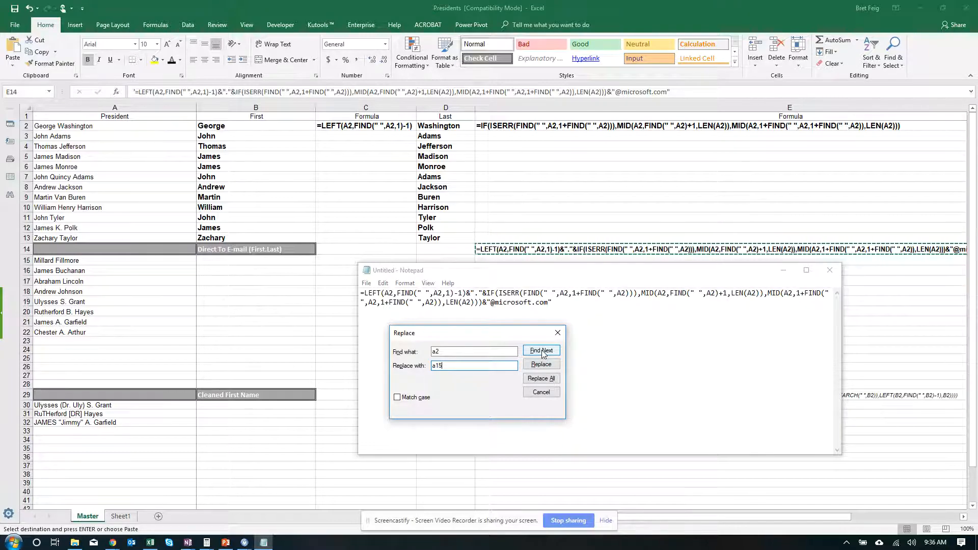
click(541, 378)
click(608, 326)
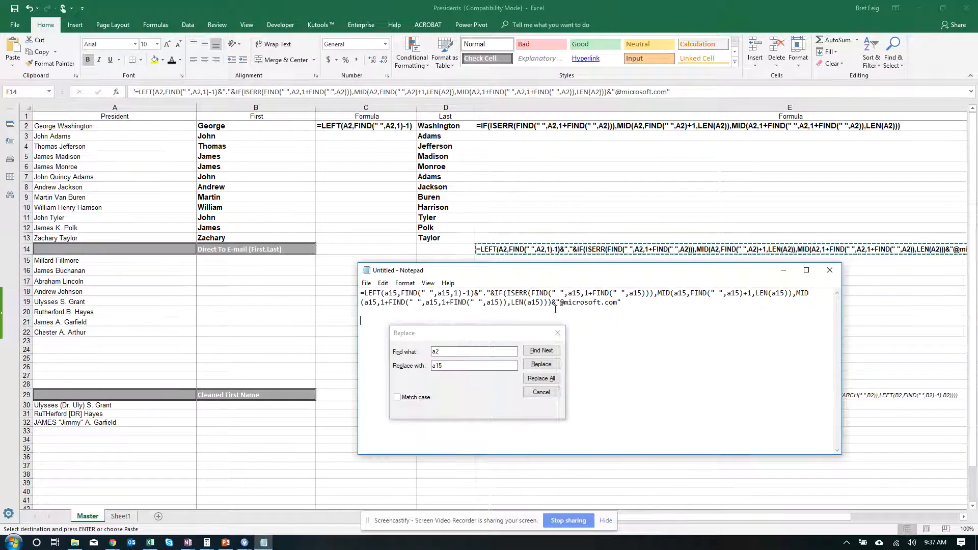
Step: Copy the whole adapted e-mail formula and paste it into cell B15 of the Presidents workbook in Excel
drag(560, 303, 618, 307)
click(629, 307)
drag(438, 310, 357, 297)
key(ctrl+c)
key(alt+Tab)
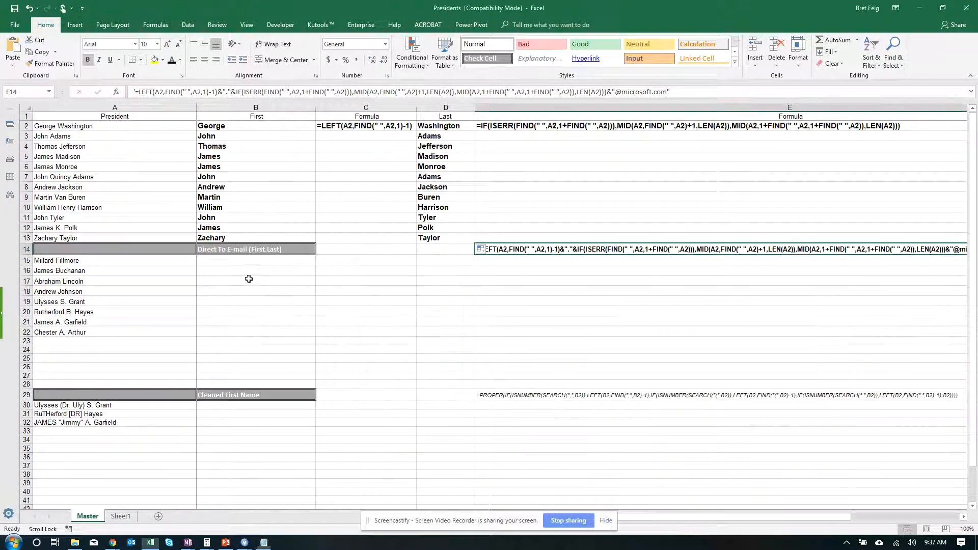
click(222, 261)
key(ctrl+v)
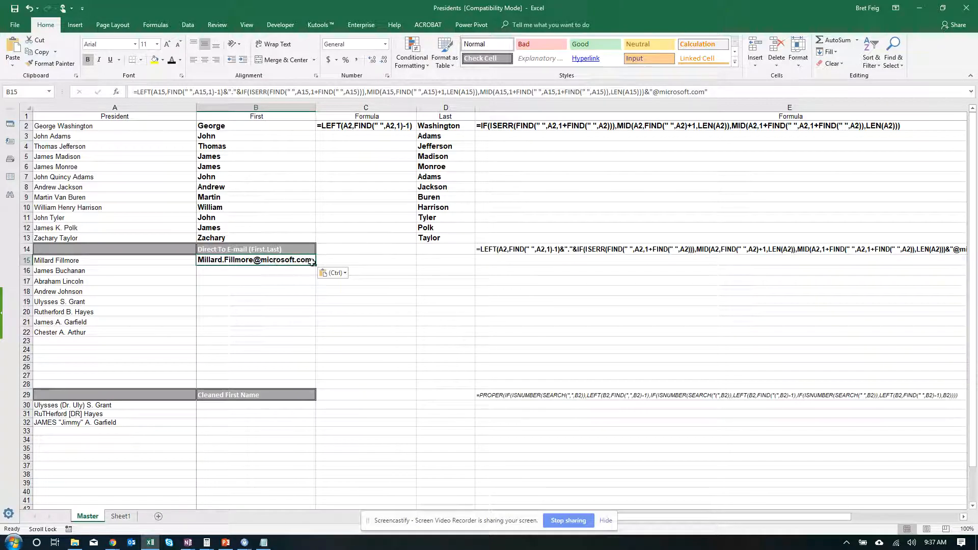
Step: Fill the First.Last e-mail formula from B15 down to B23
drag(316, 265, 312, 346)
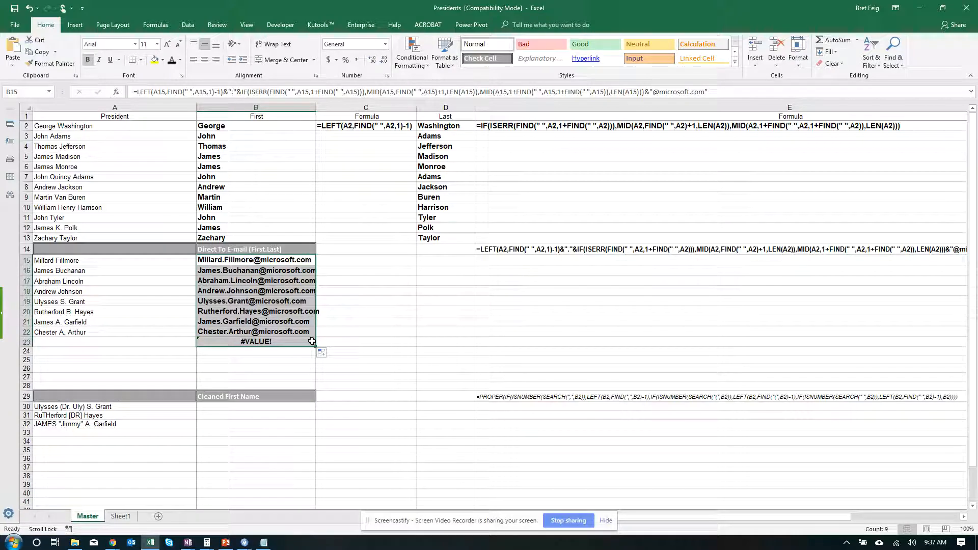
click(329, 338)
click(239, 341)
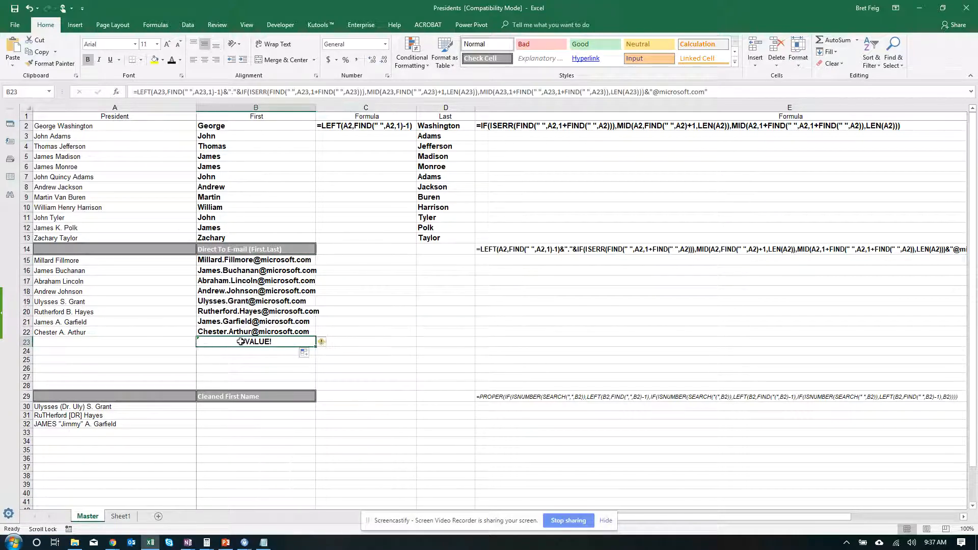
Step: Enter a placeholder full name in A23 so the e-mail formula beside it has a name to work on
click(103, 345)
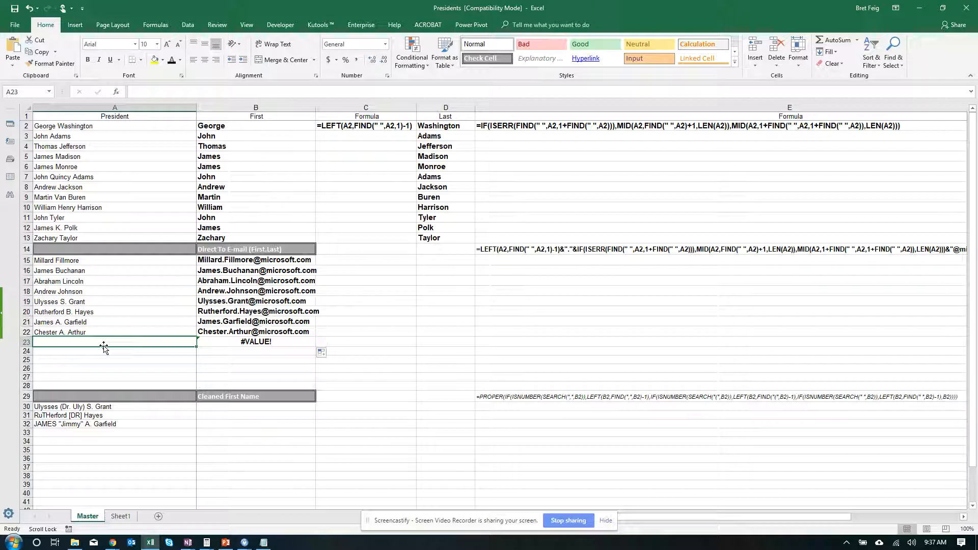
text(John Doe)
key(Return)
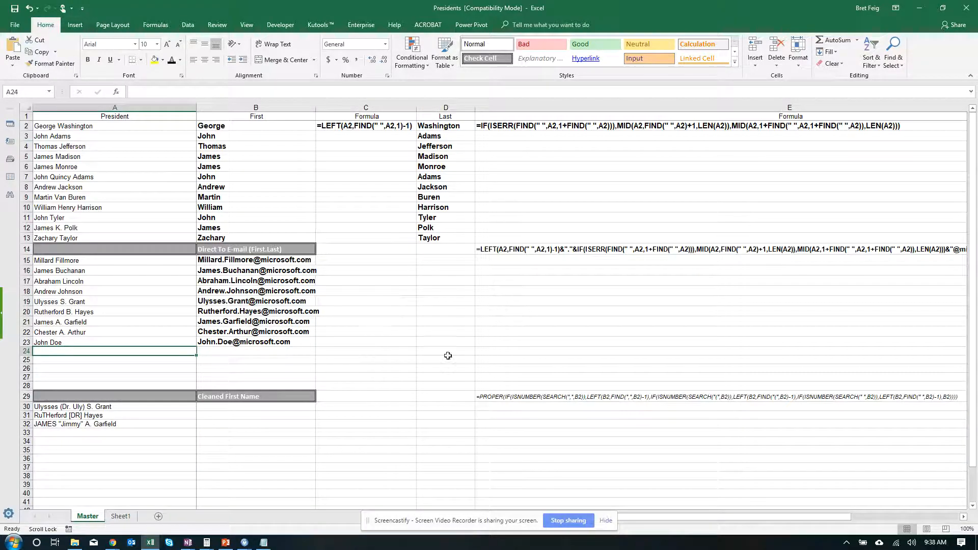
Step: Examine the messy names in A30:A32, with their bracketed titles, quoted nickname and irregular capitalization, under the Cleaned First Name section
click(273, 408)
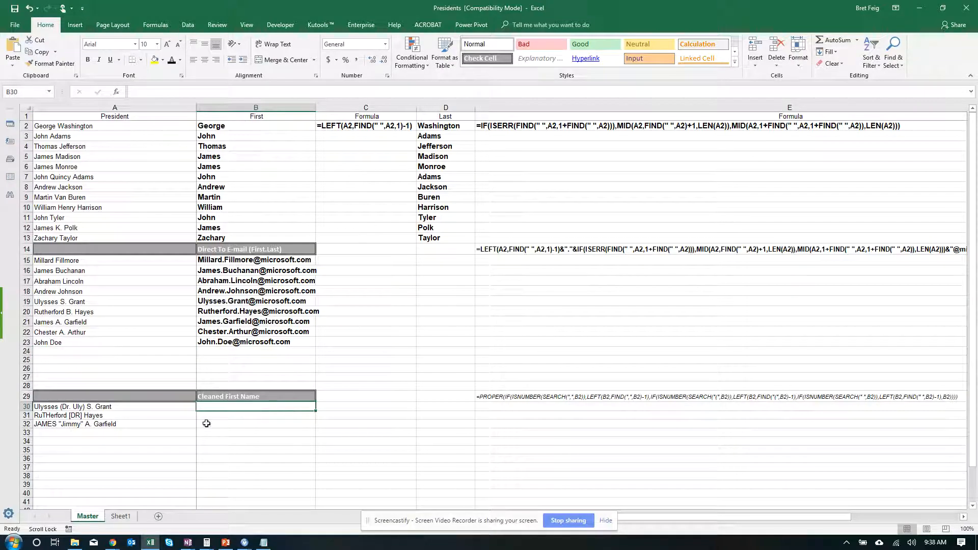
click(82, 416)
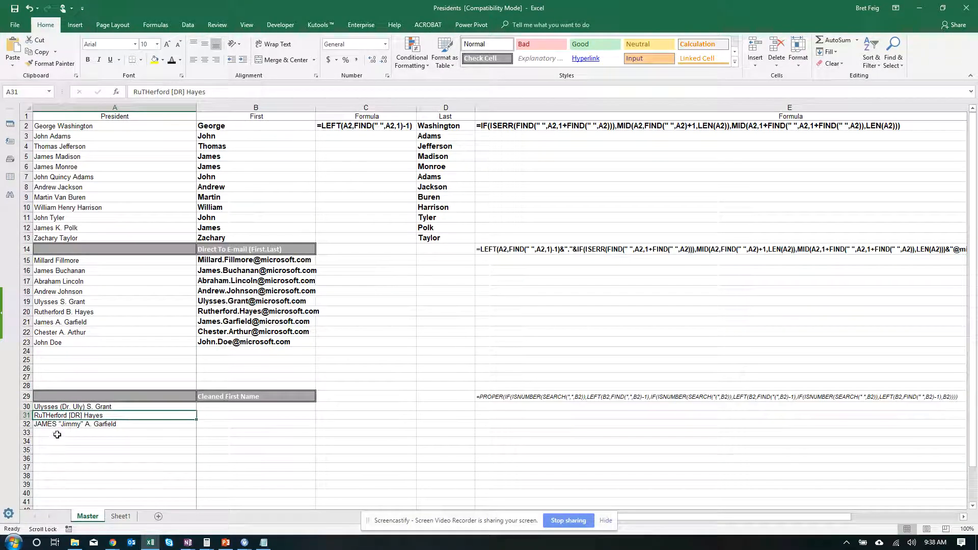
click(75, 427)
click(75, 441)
click(90, 409)
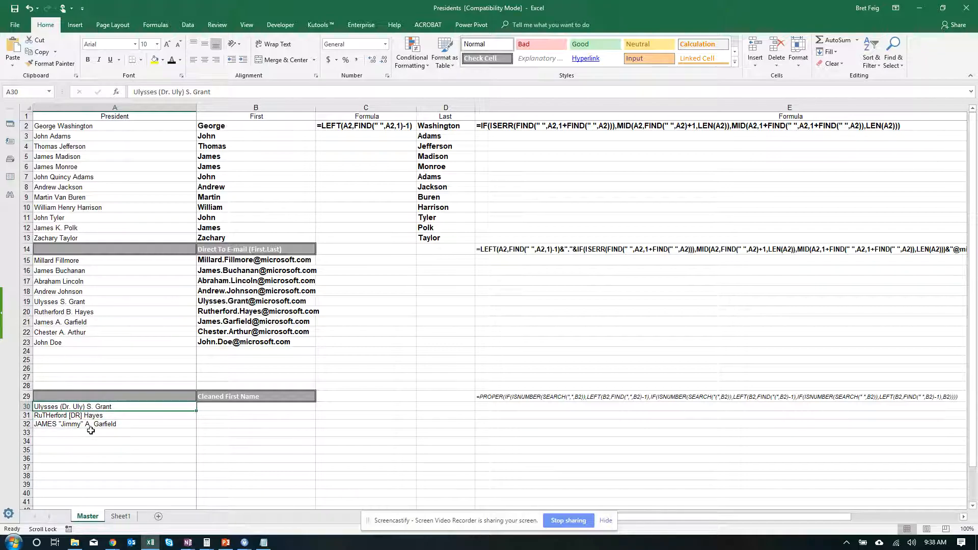
click(65, 432)
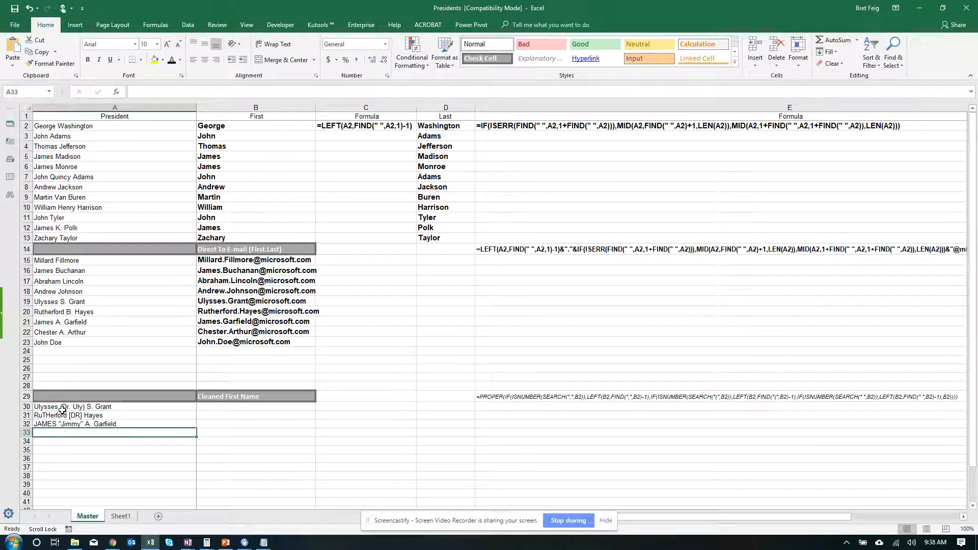
click(72, 450)
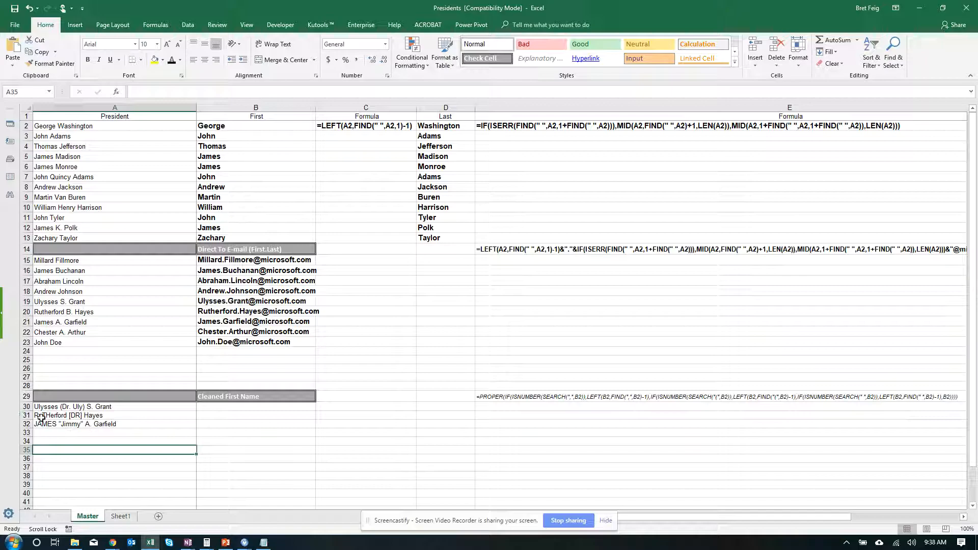
click(66, 417)
click(63, 448)
click(66, 425)
click(54, 441)
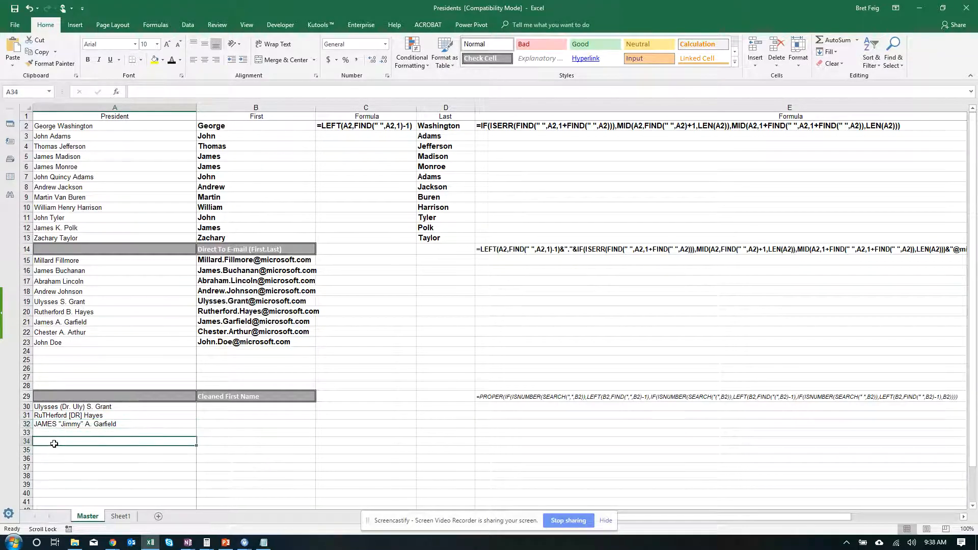
click(77, 426)
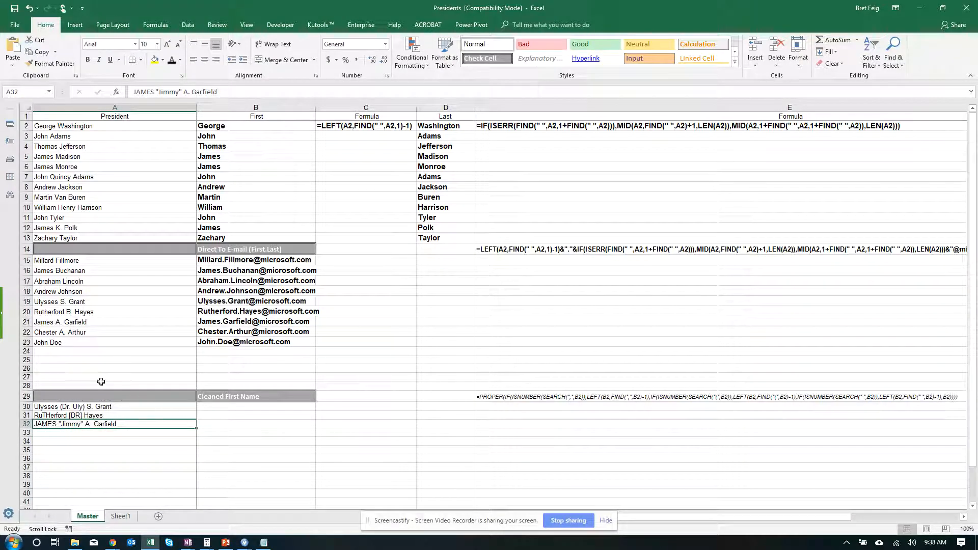
click(75, 358)
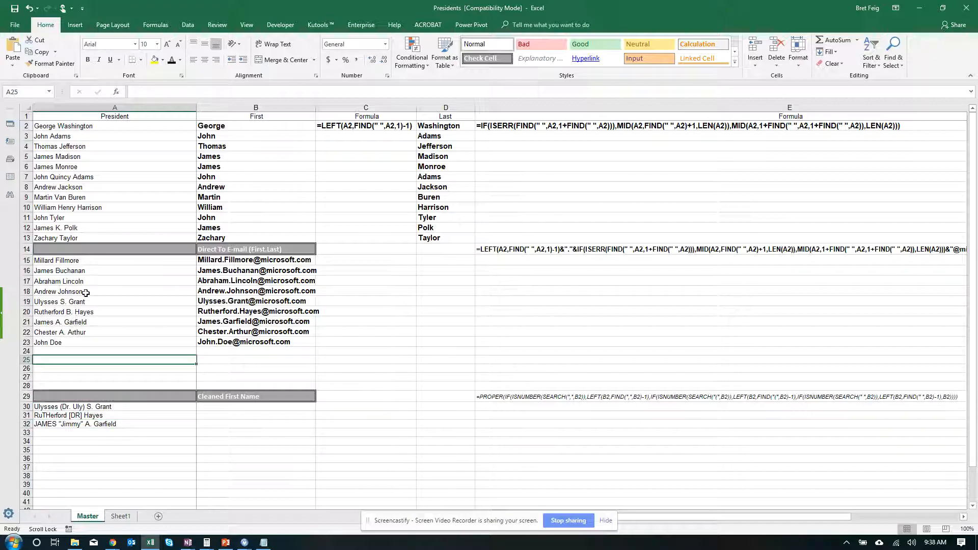
Step: Copy the names in A19:A23 and paste them below the messy names, starting in A33
drag(78, 280, 71, 342)
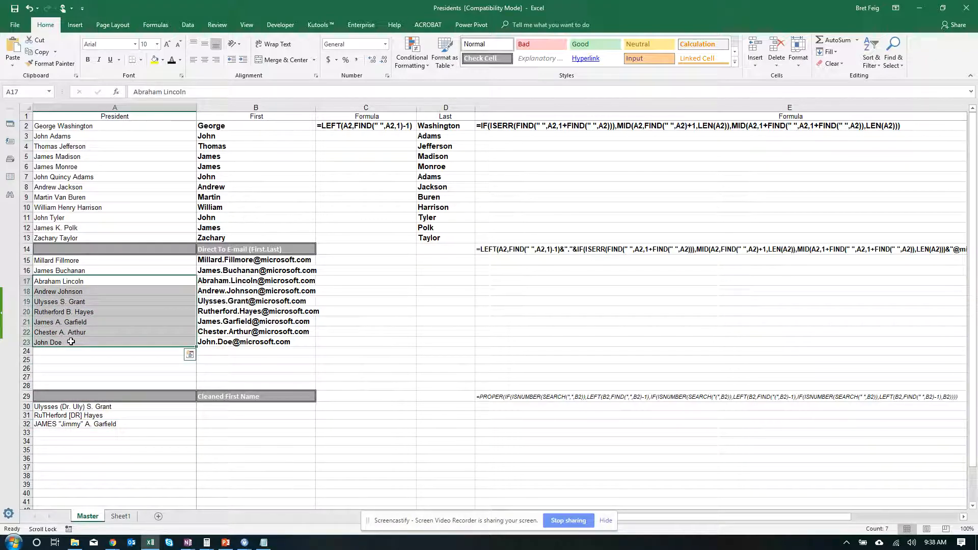
key(ctrl+q)
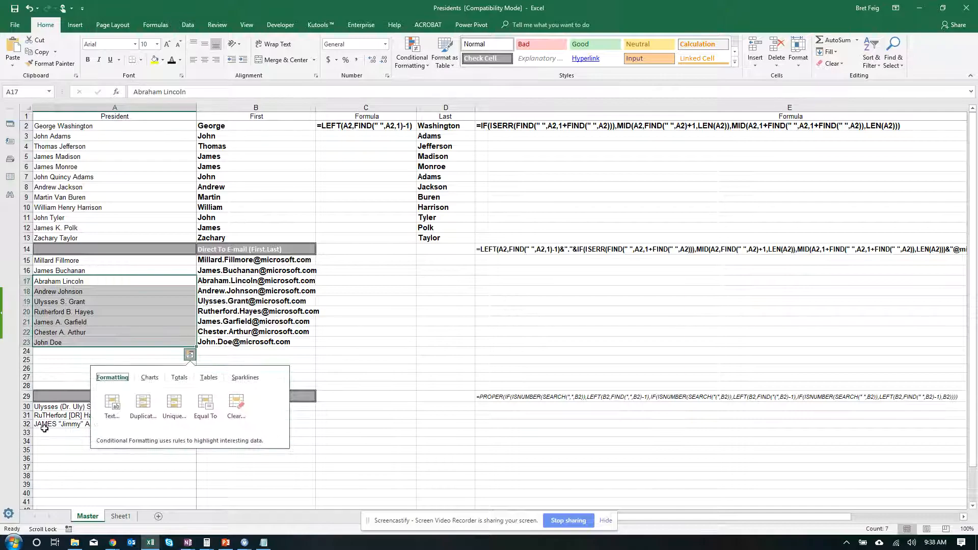
click(66, 330)
key(ctrl+c)
drag(53, 303, 42, 329)
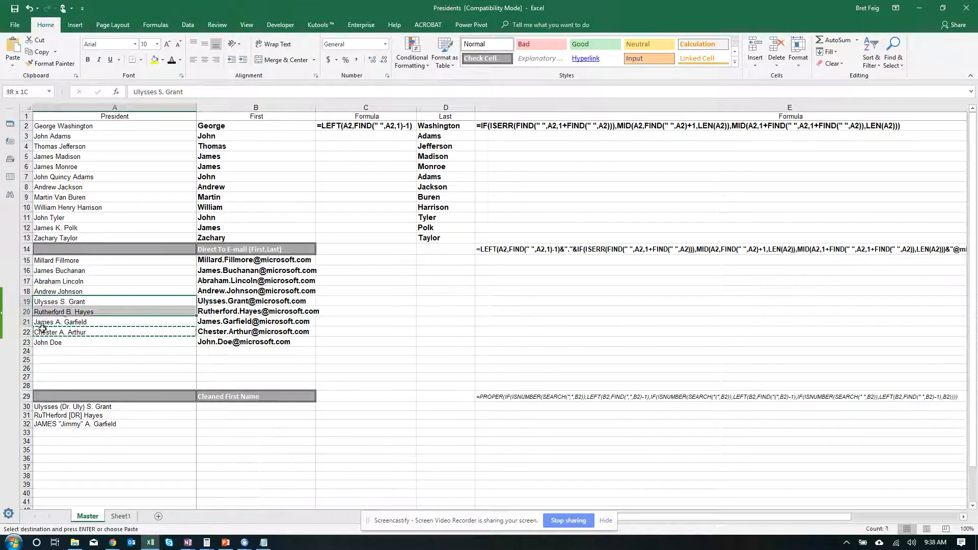
click(56, 434)
key(ctrl+v)
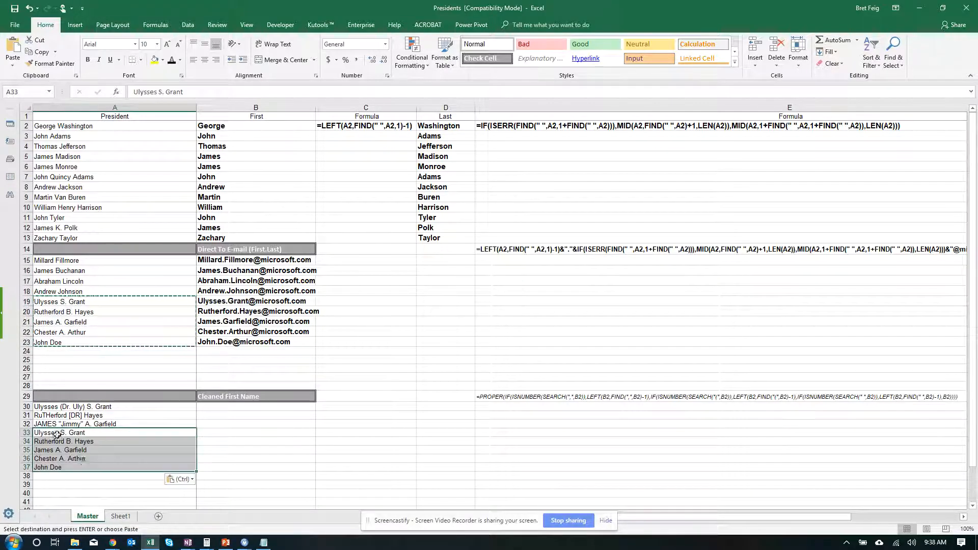
click(82, 485)
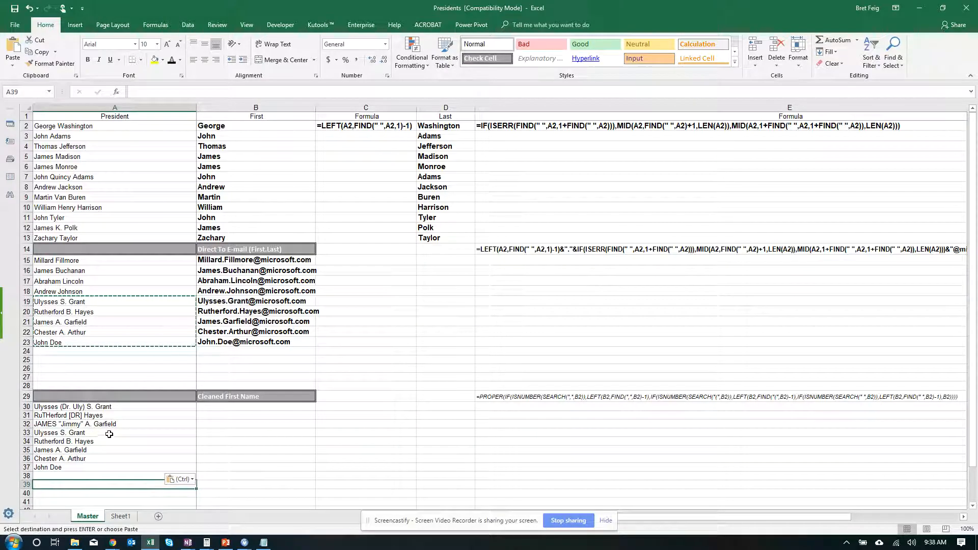
Step: Copy the Cleaned First Name formula from E29 into Notepad, replacing the existing text there
click(234, 411)
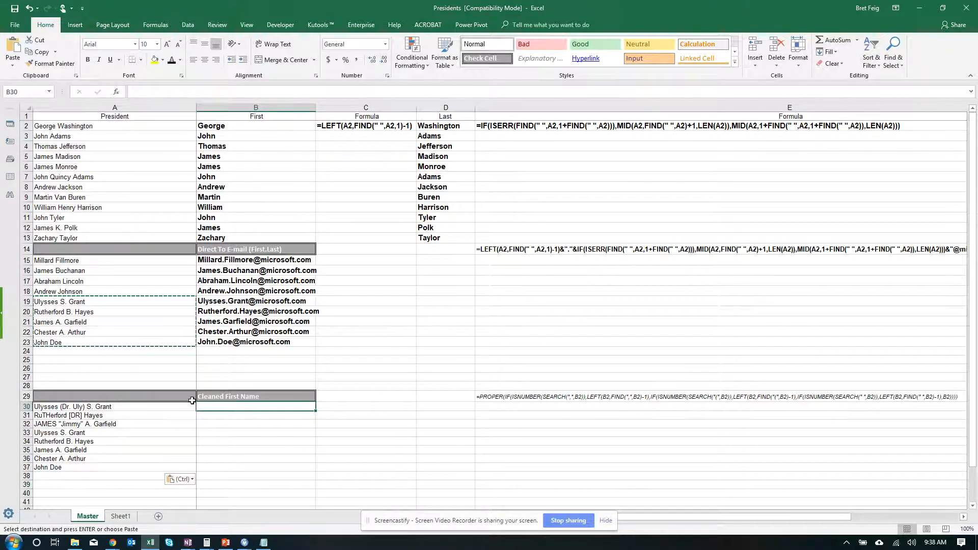
click(51, 423)
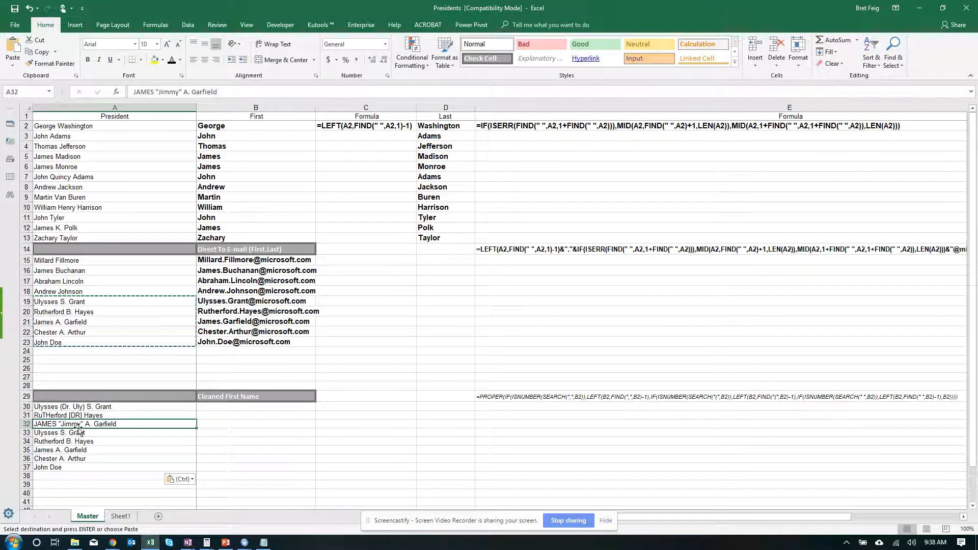
click(219, 408)
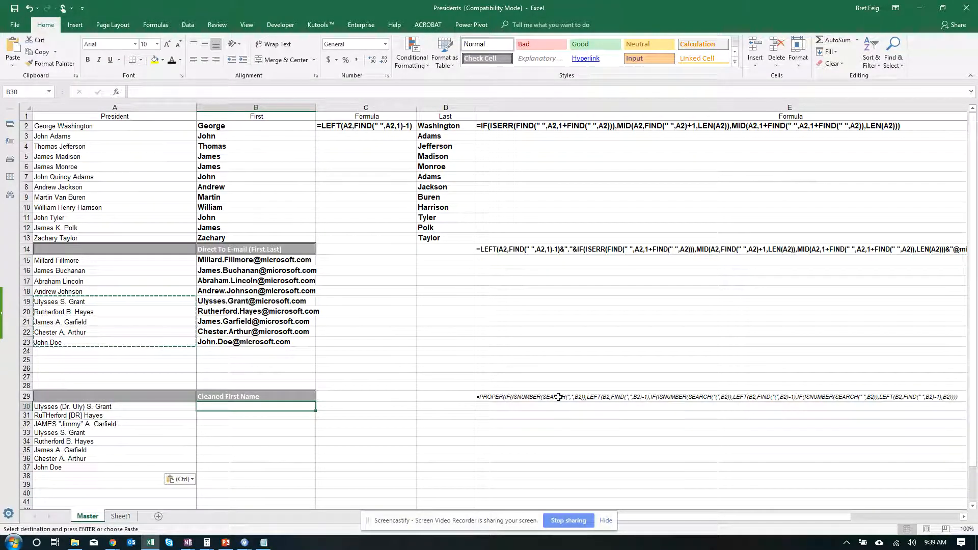
click(482, 400)
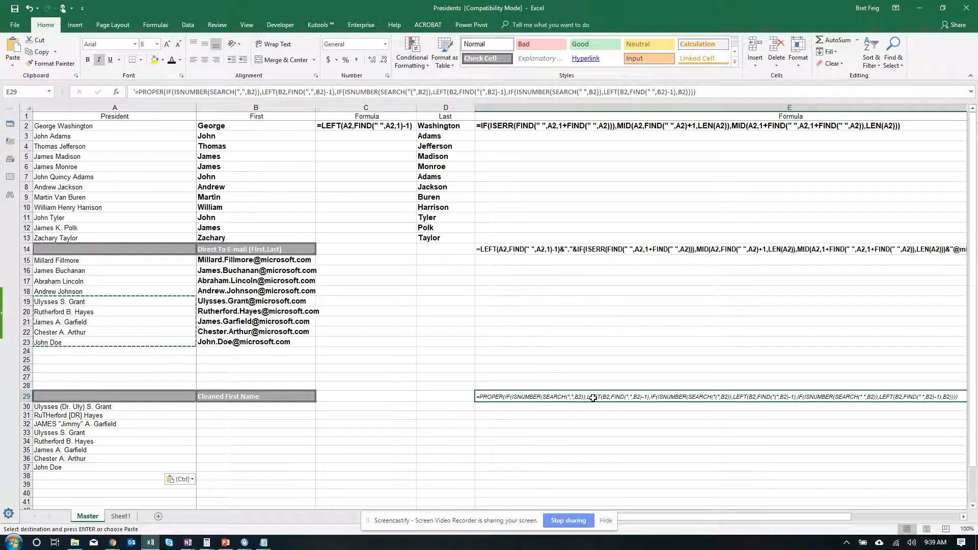
key(ctrl+c)
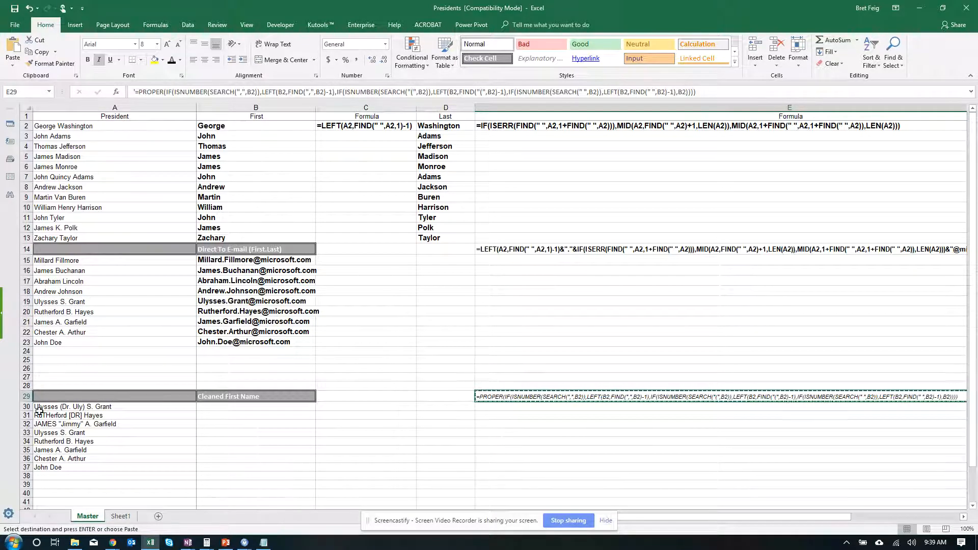
click(263, 544)
click(541, 391)
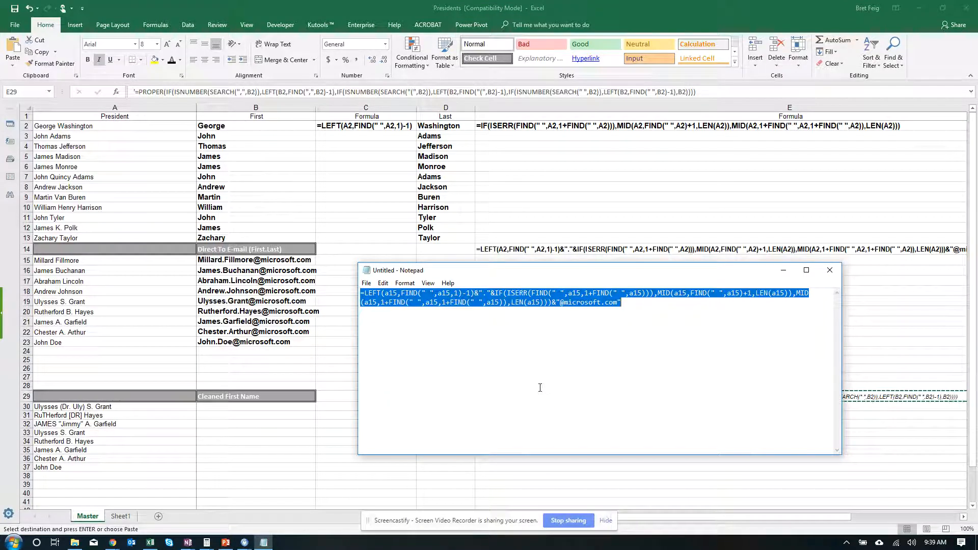
key(ctrl+v)
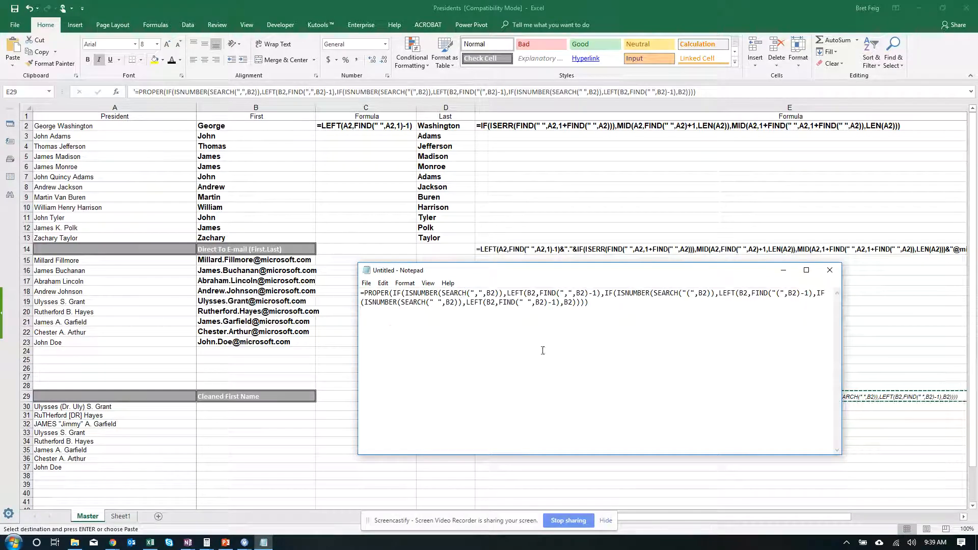
Step: Replace every b2 with a30 in the pasted PROPER formula
key(ctrl+h)
key(Tab)
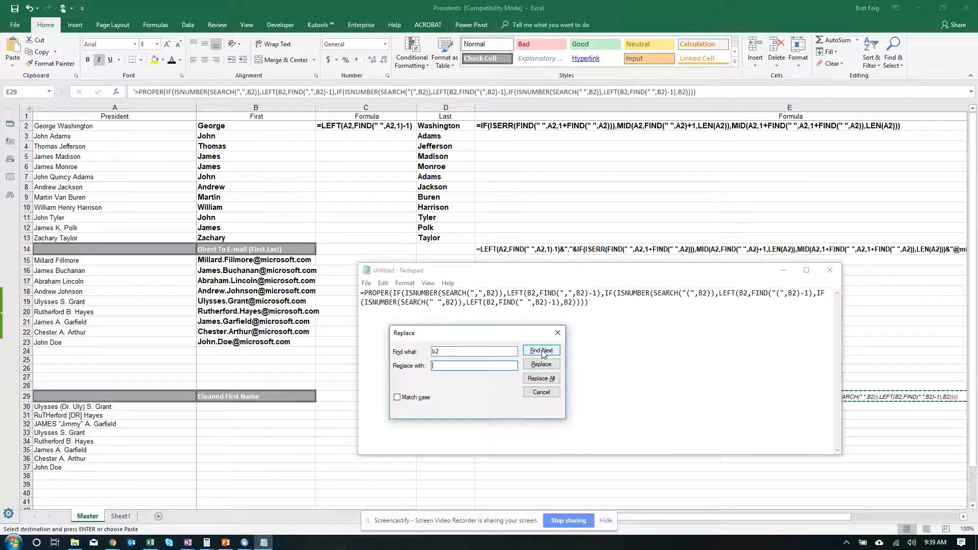
text(a30)
click(541, 378)
click(682, 304)
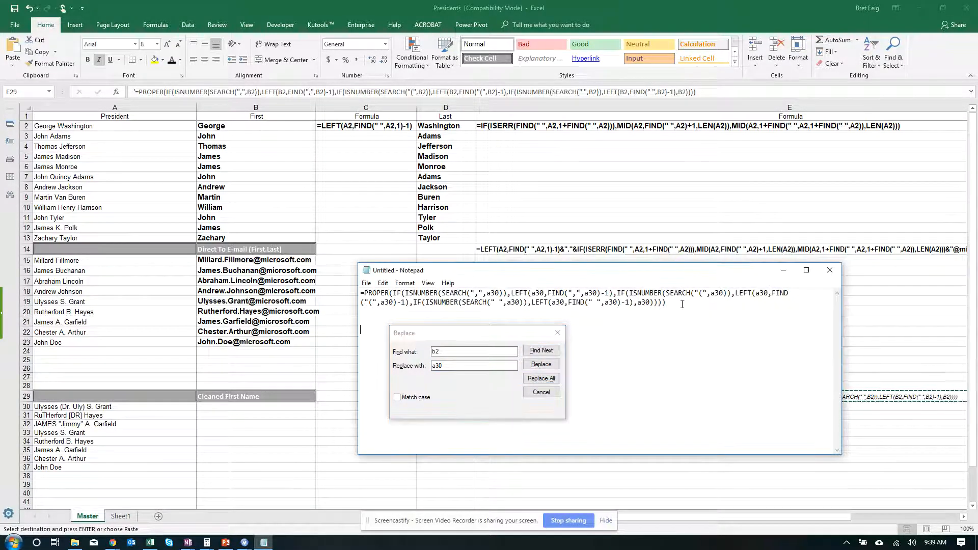
Step: Copy the whole adapted PROPER formula and paste it into cell B30 of the Presidents workbook in Excel
drag(682, 304, 361, 294)
key(ctrl+c)
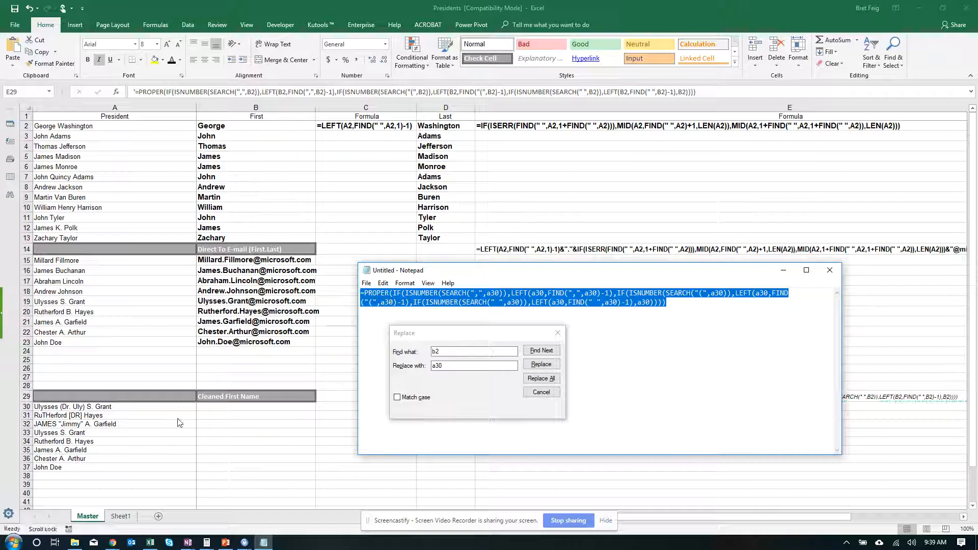
click(214, 407)
key(ctrl+v)
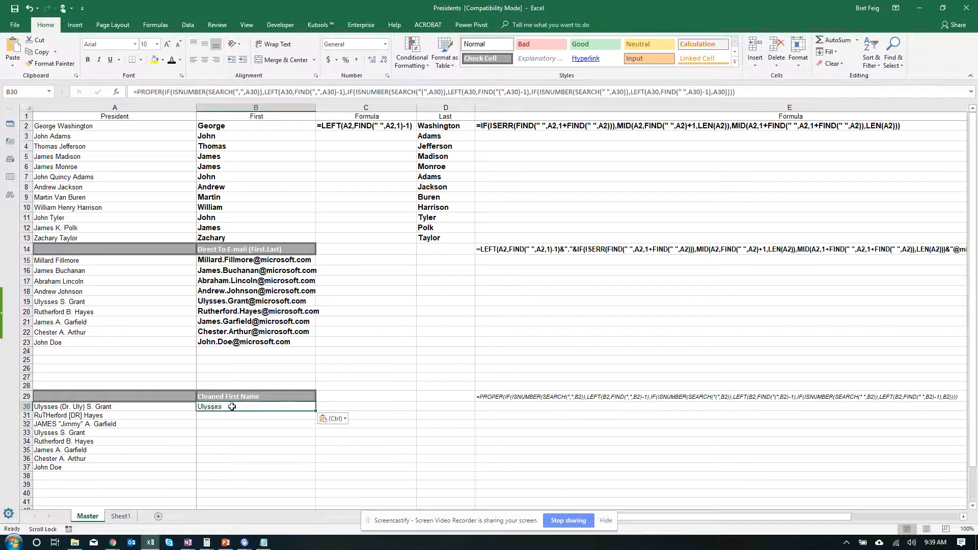
click(371, 391)
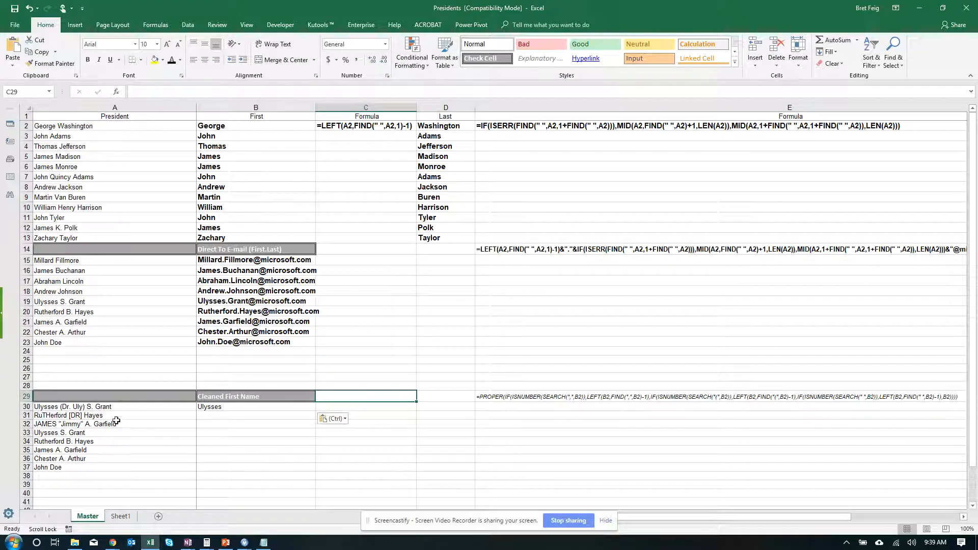
Step: Fill the cleaned first-name formula from B30 down to B37
click(285, 406)
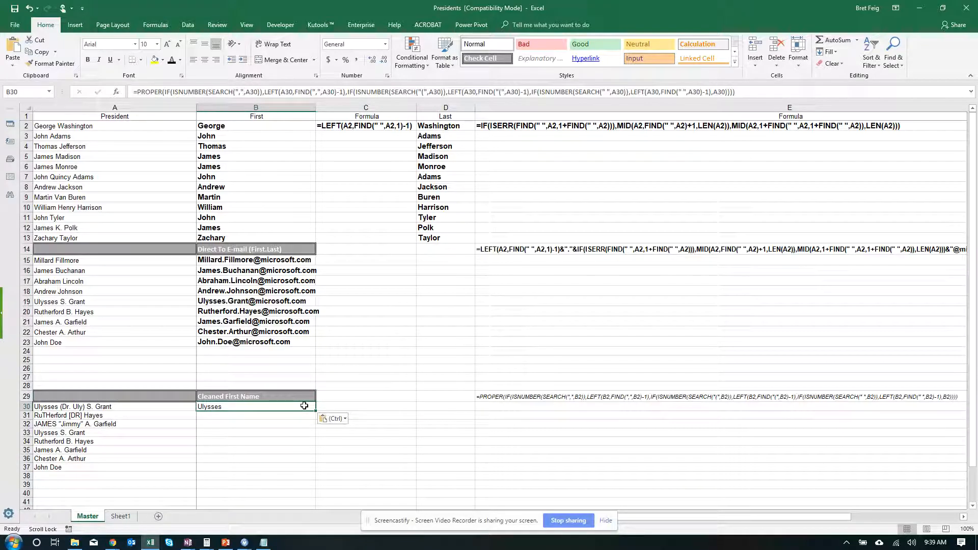
drag(314, 412, 301, 474)
click(339, 450)
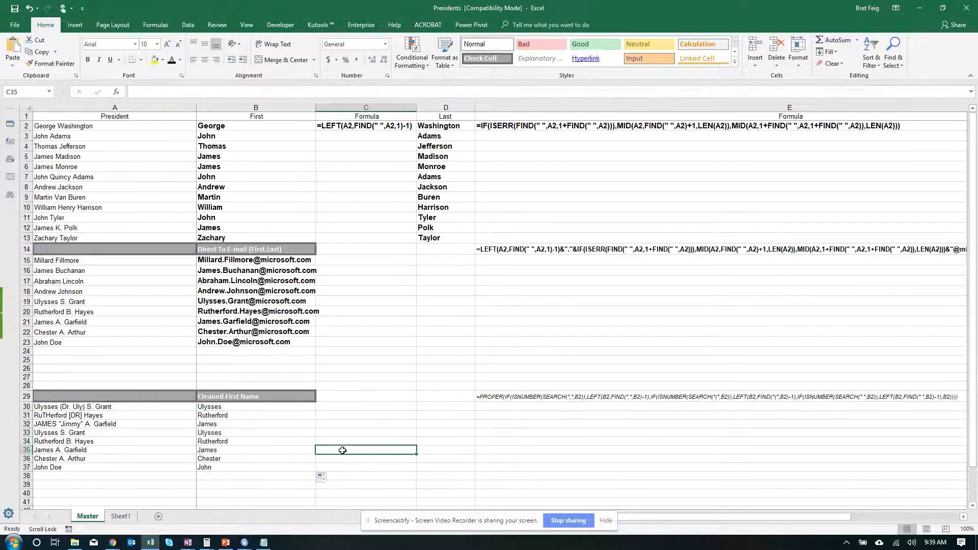
Step: Compare the messy source names in A30:A33 with the cleaned first names beside them
click(76, 411)
click(80, 417)
click(72, 432)
click(75, 425)
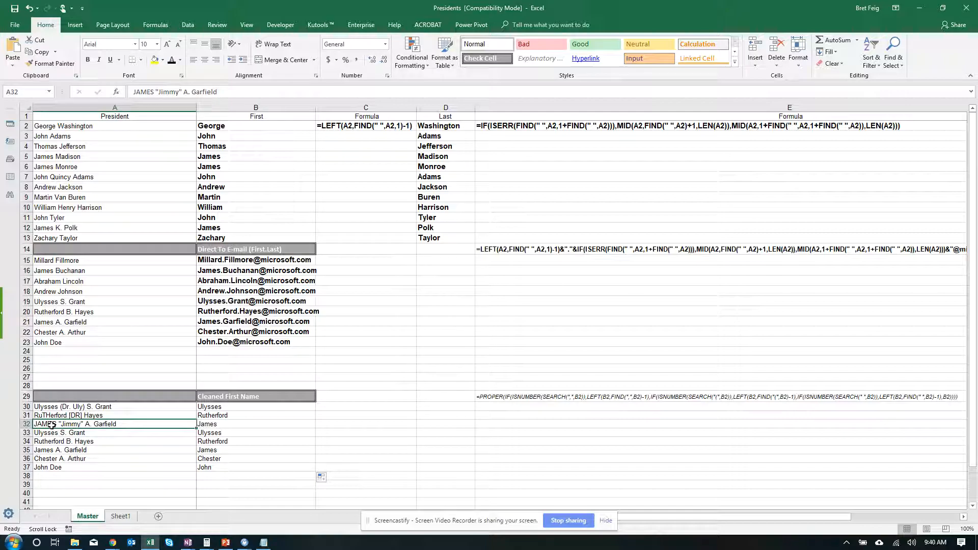
click(60, 416)
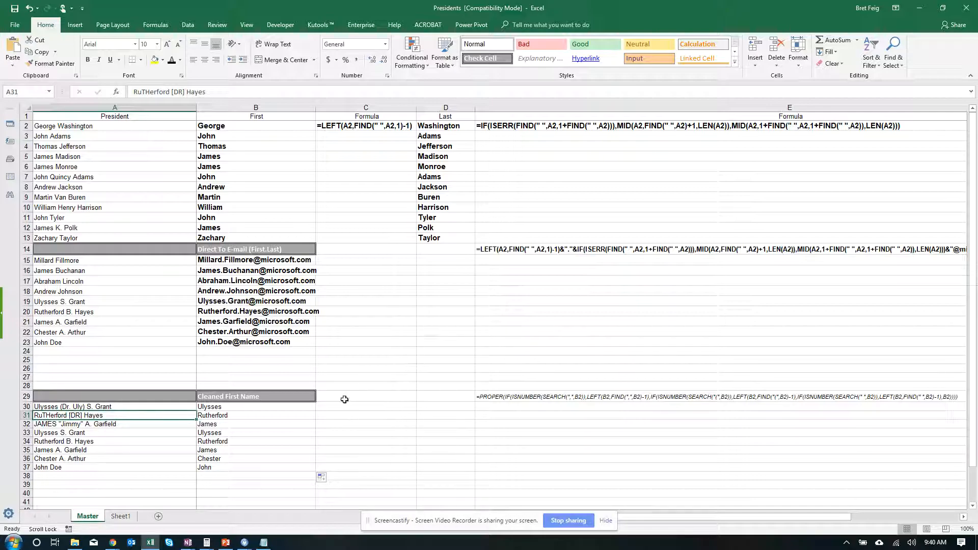
Step: Switch to Sheet1 and view the examples of e-mail addresses enclosed in angle brackets, selecting A3
click(122, 517)
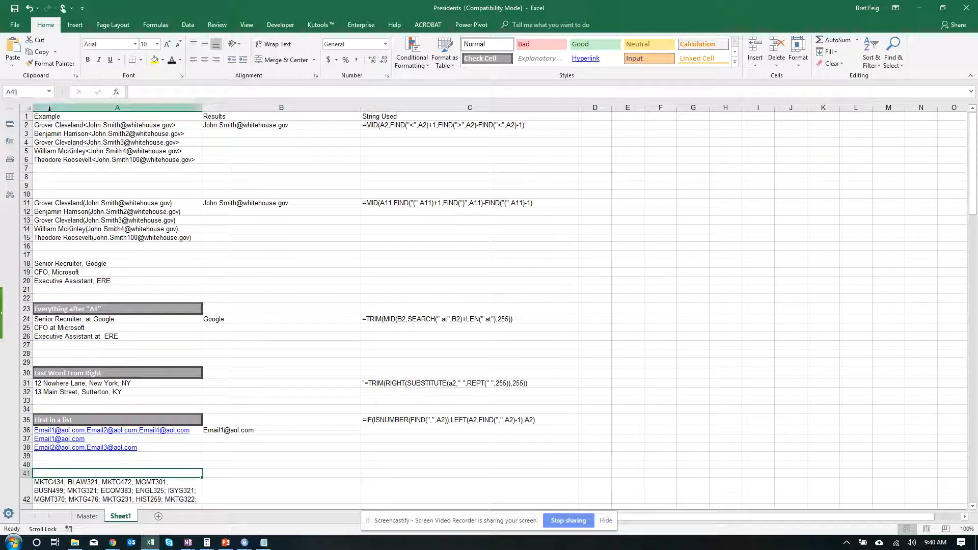
click(60, 132)
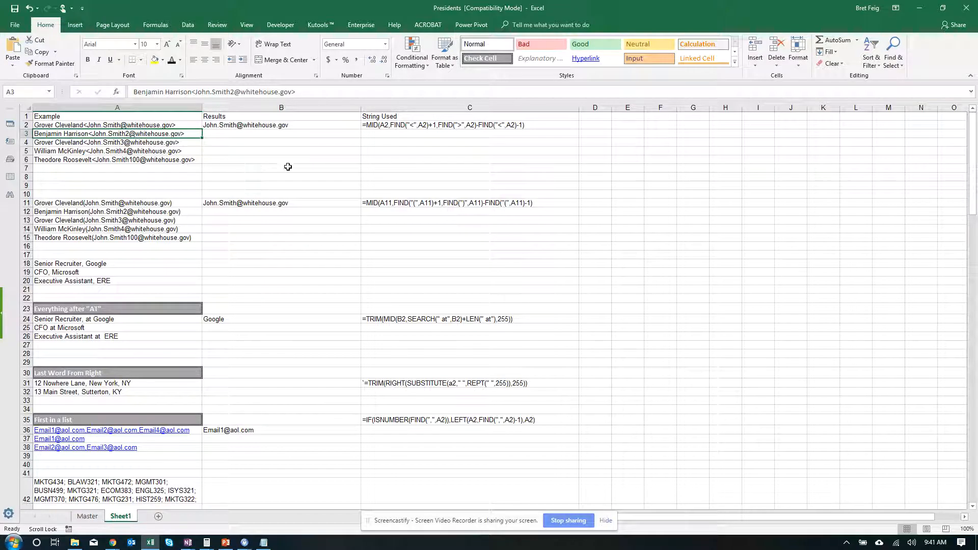
Step: Review the MID formula for angle-bracketed e-mails in row 2 and fill it from B2 down to B6
click(382, 126)
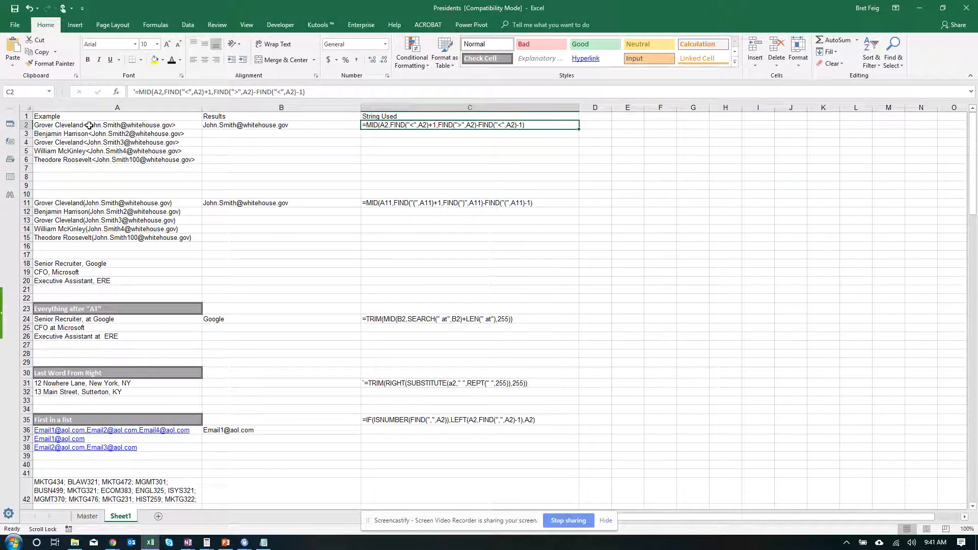
key(ctrl)
key(ctrl)
click(306, 125)
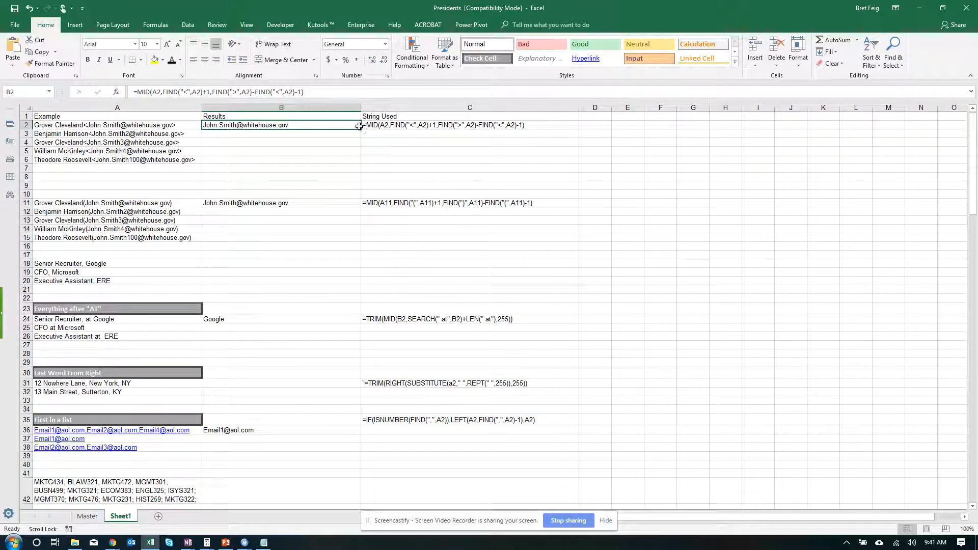
drag(362, 130, 349, 165)
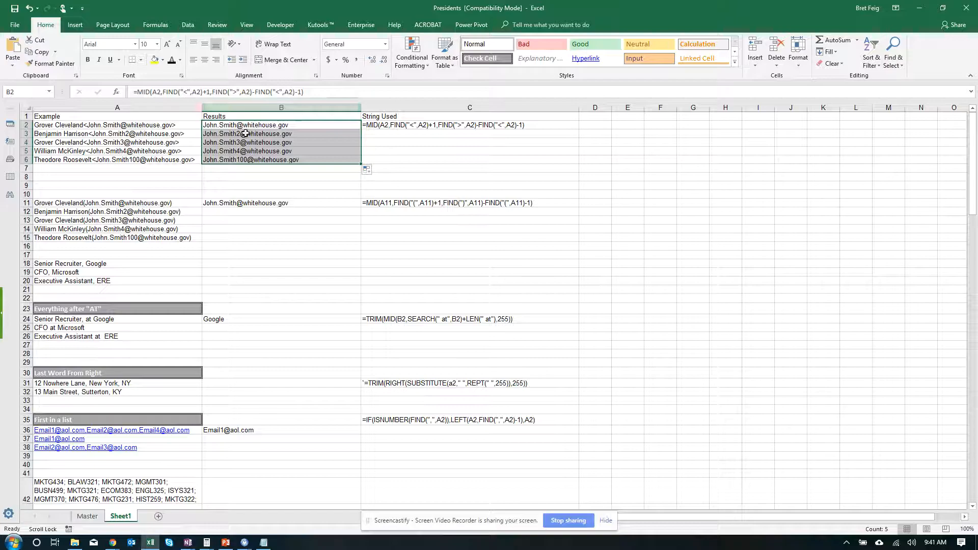
click(212, 185)
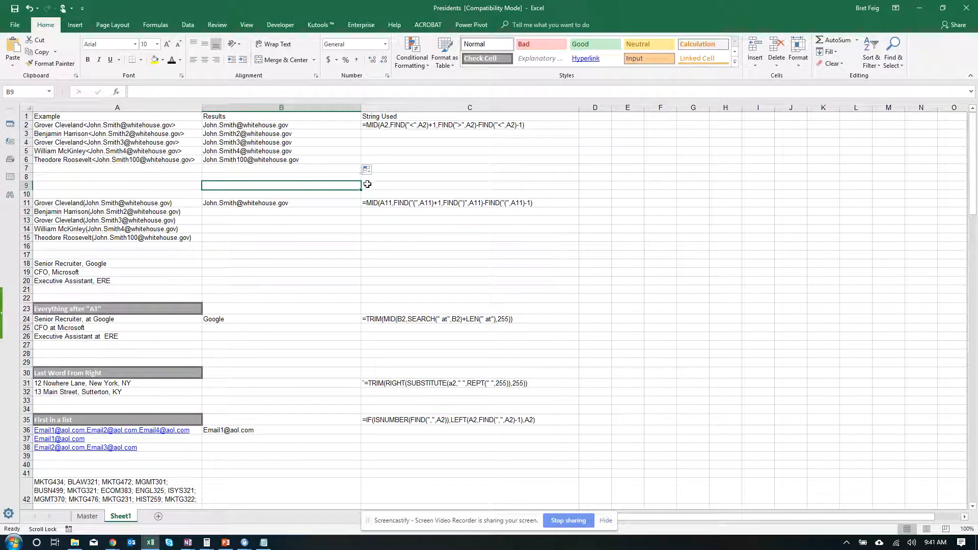
Step: Check the MID formula for e-mails in parentheses in C11 and fill the result formula from B11 down to B15
click(386, 202)
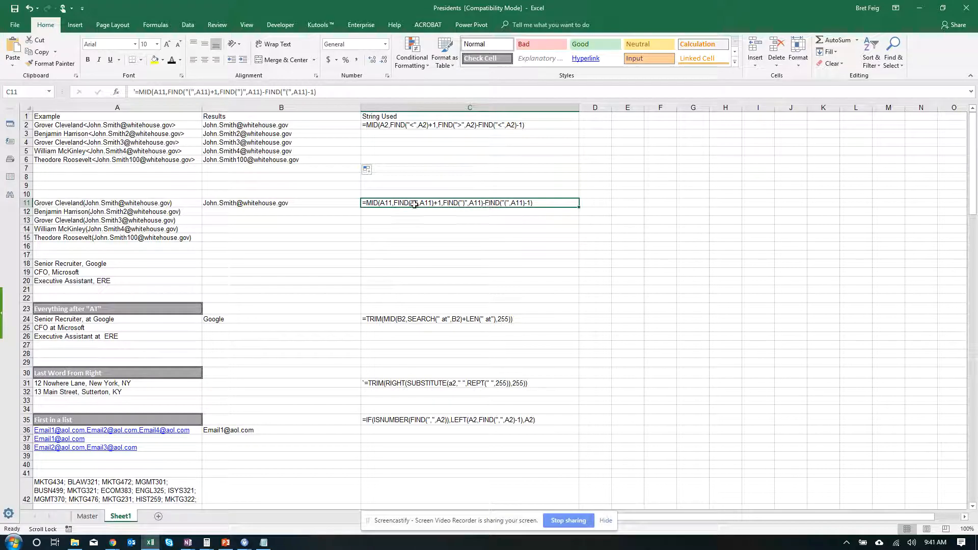
click(316, 203)
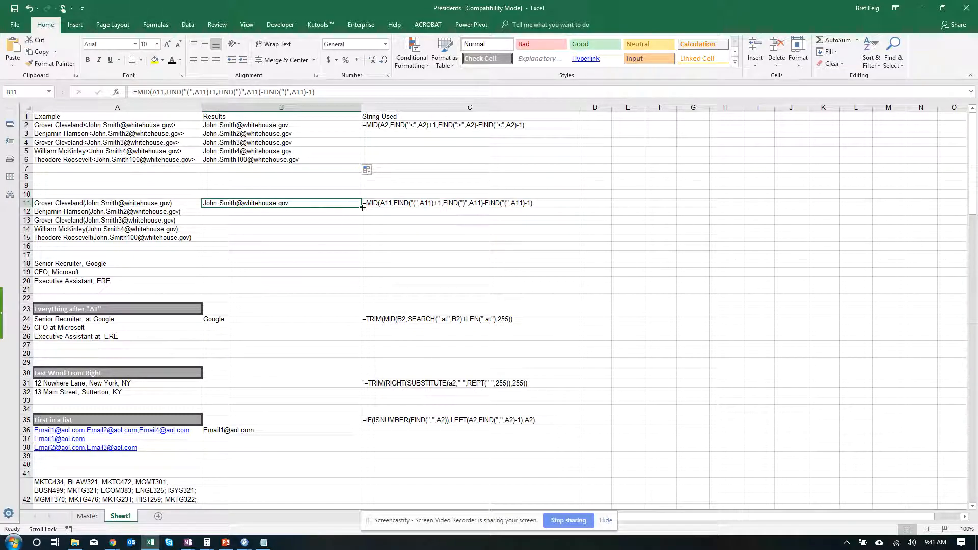
drag(363, 207, 362, 241)
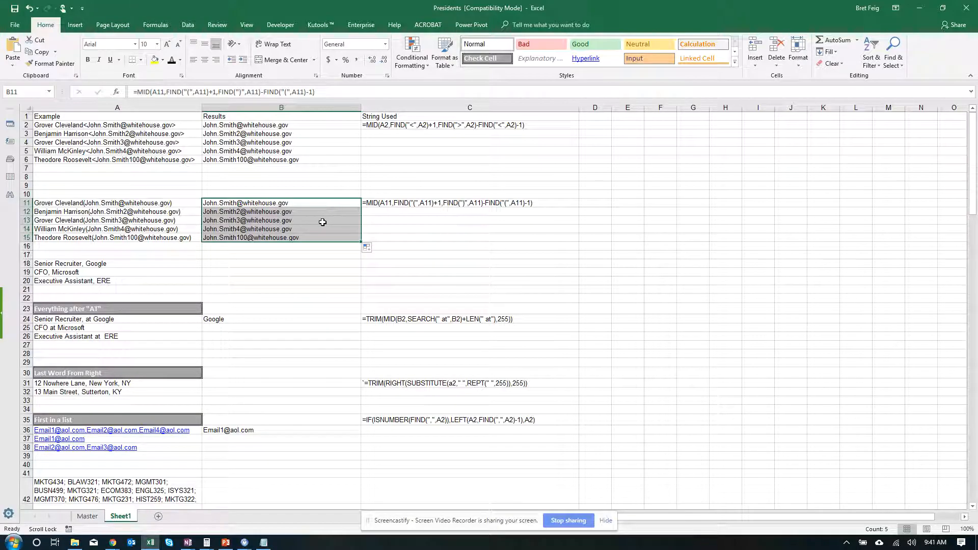
Step: Compare the comma-separated title and company examples in A18:A20 with the ones under "Everything after "AT""
click(271, 260)
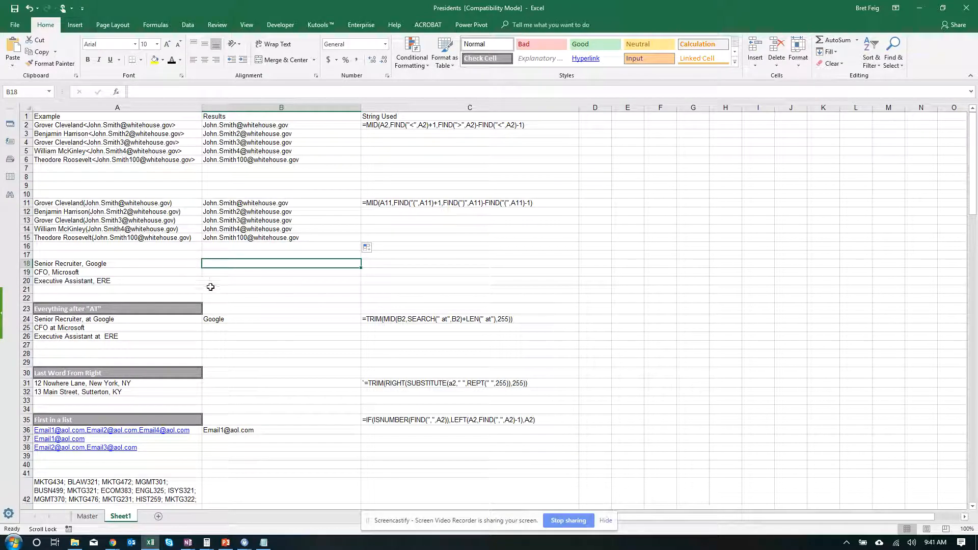
click(170, 310)
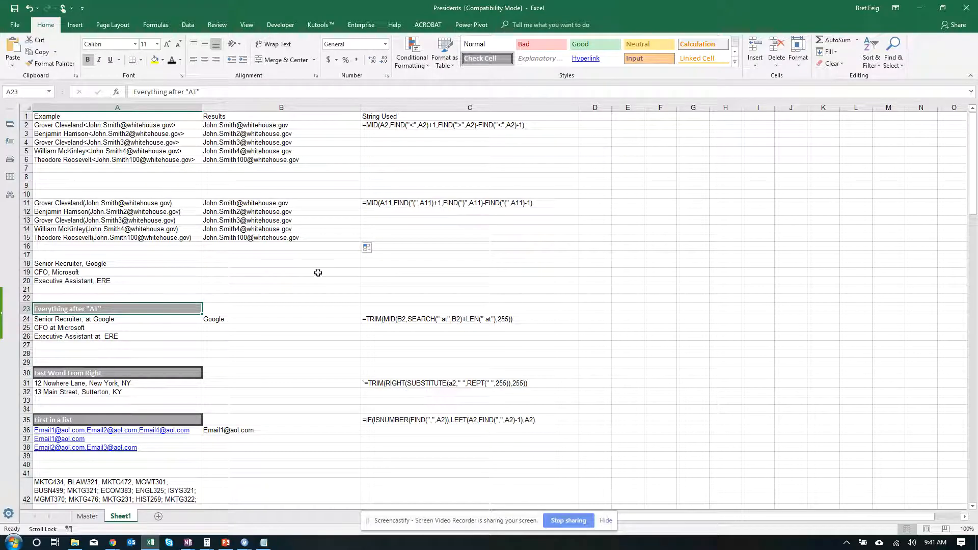
click(347, 265)
click(144, 307)
click(162, 288)
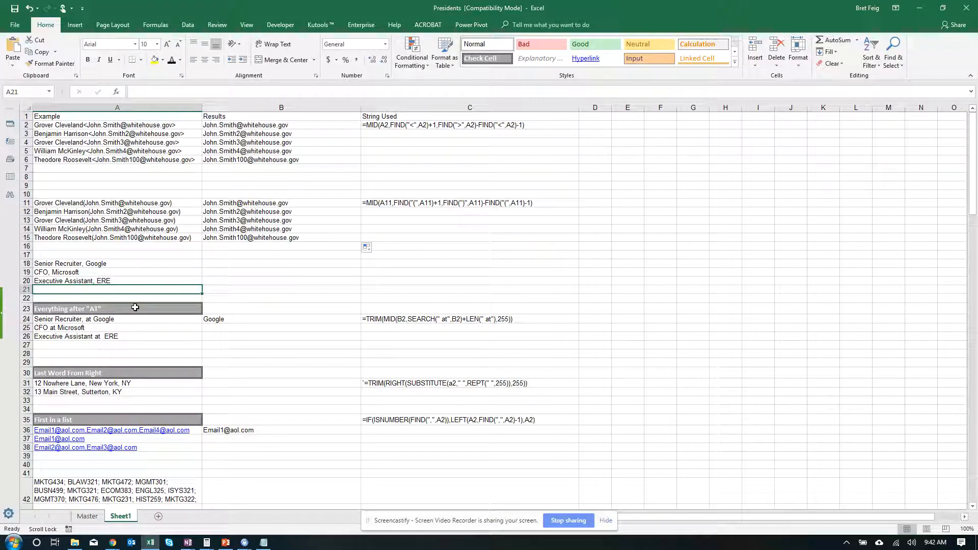
click(135, 320)
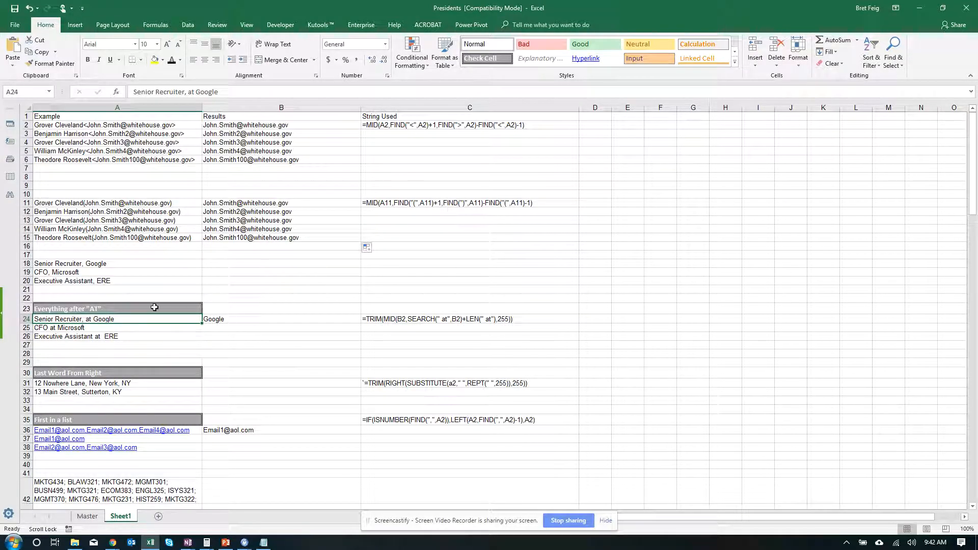
Step: Inspect the TRIM/MID/SEARCH formula for text after " at" and fill the company extraction from B24 down to B26
click(381, 322)
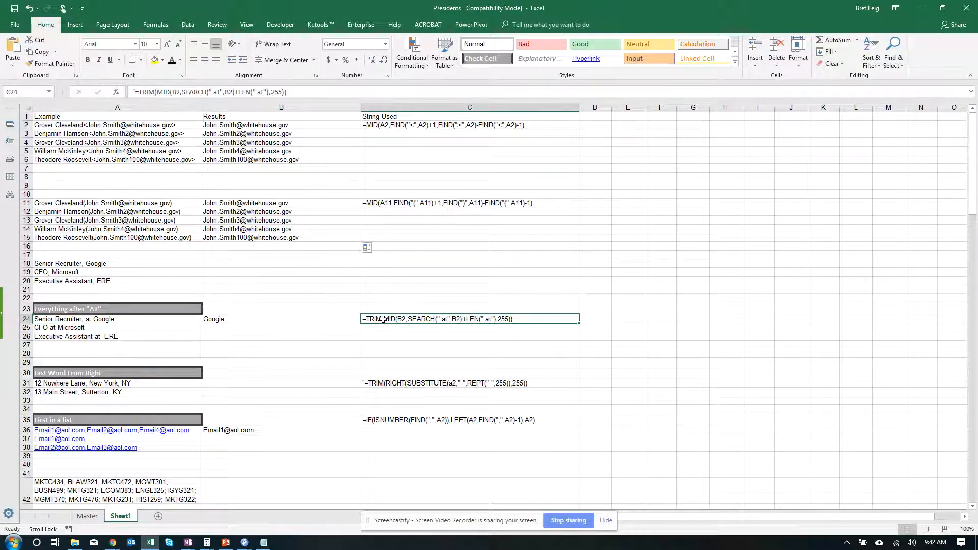
click(293, 316)
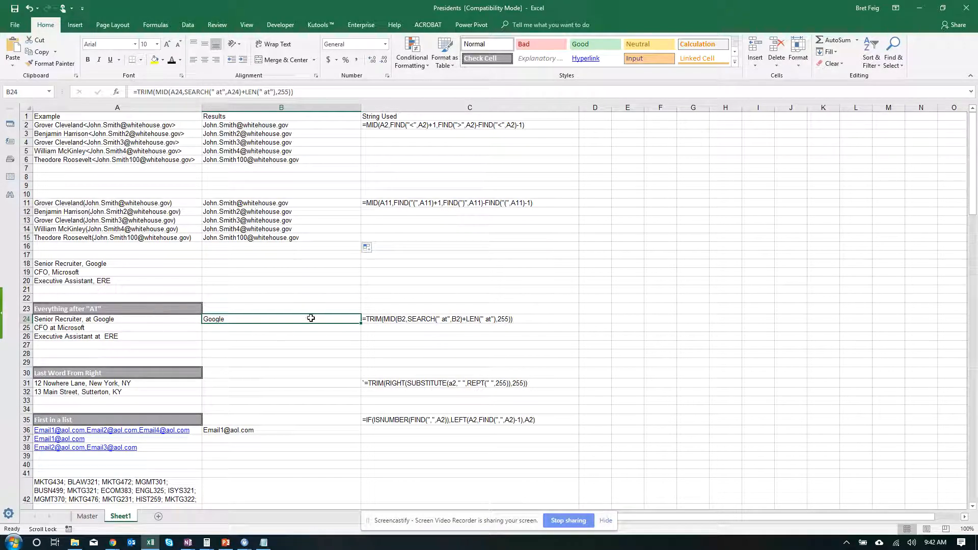
click(486, 320)
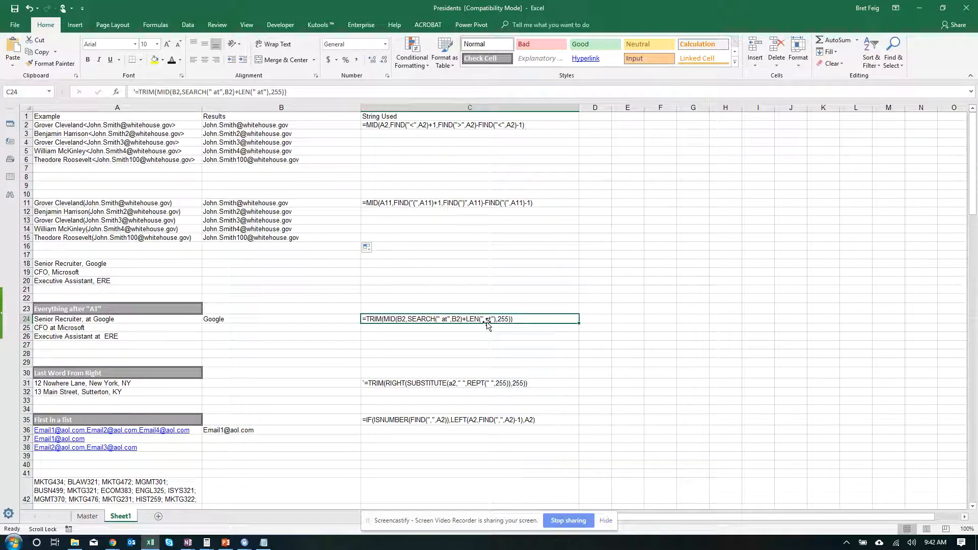
click(331, 319)
drag(361, 322, 360, 343)
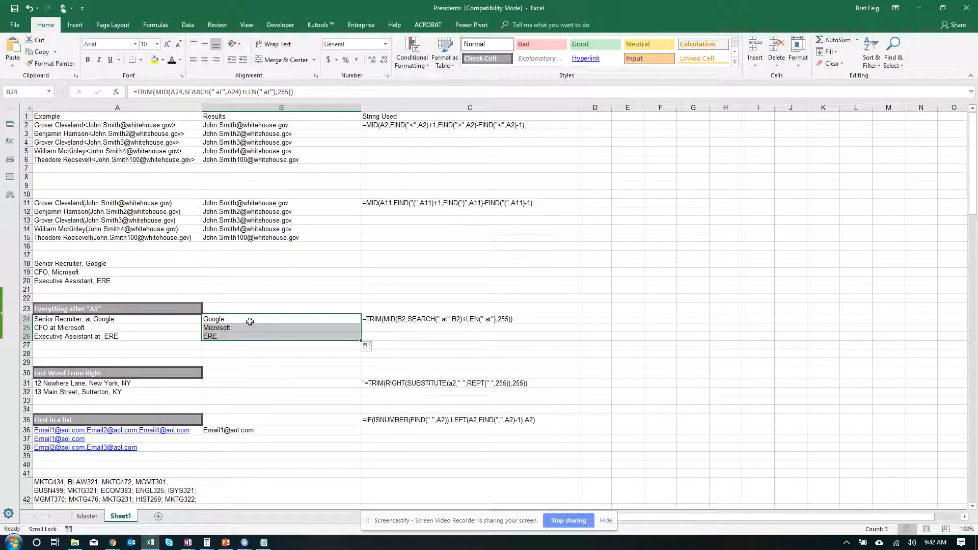
Step: Copy the " at" extraction formula from C24 and paste it over the old PROPER formula in Notepad
click(266, 262)
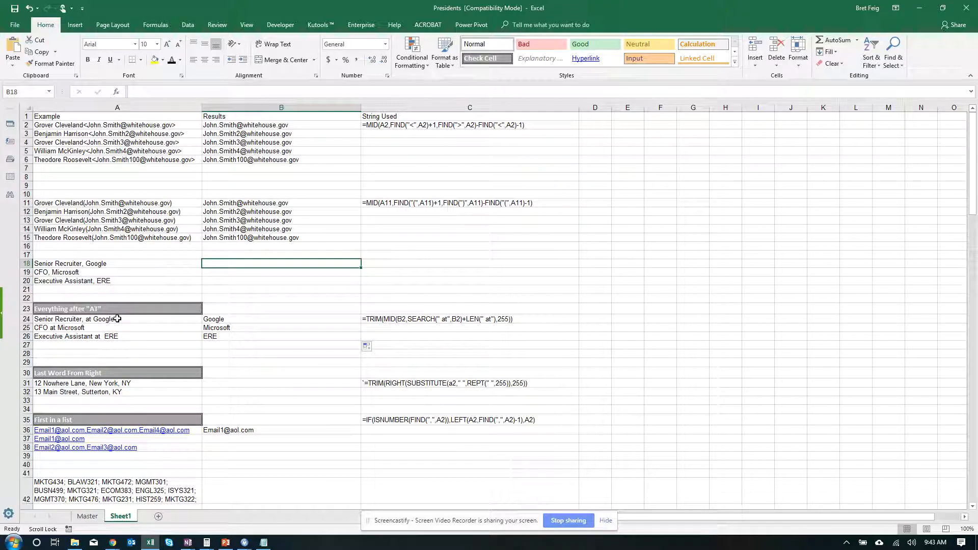
click(192, 279)
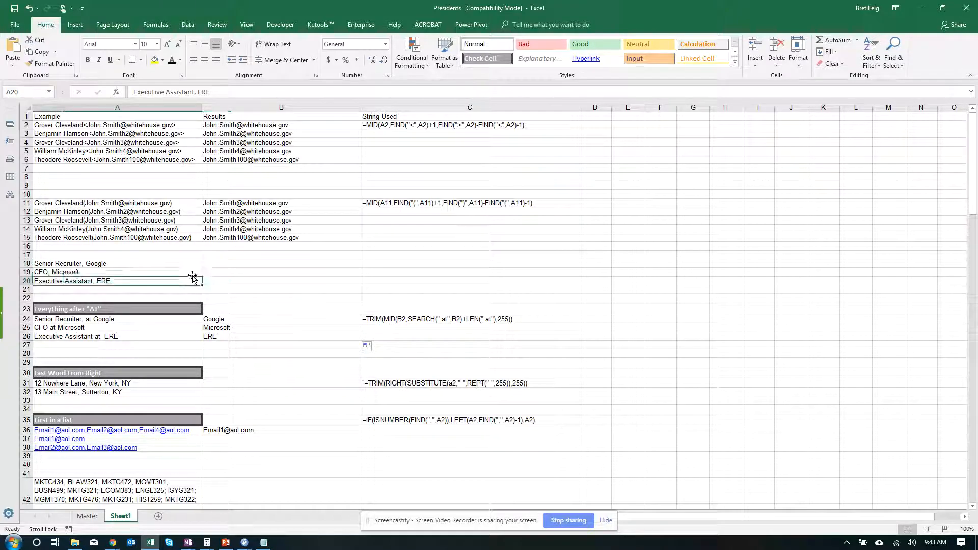
click(197, 265)
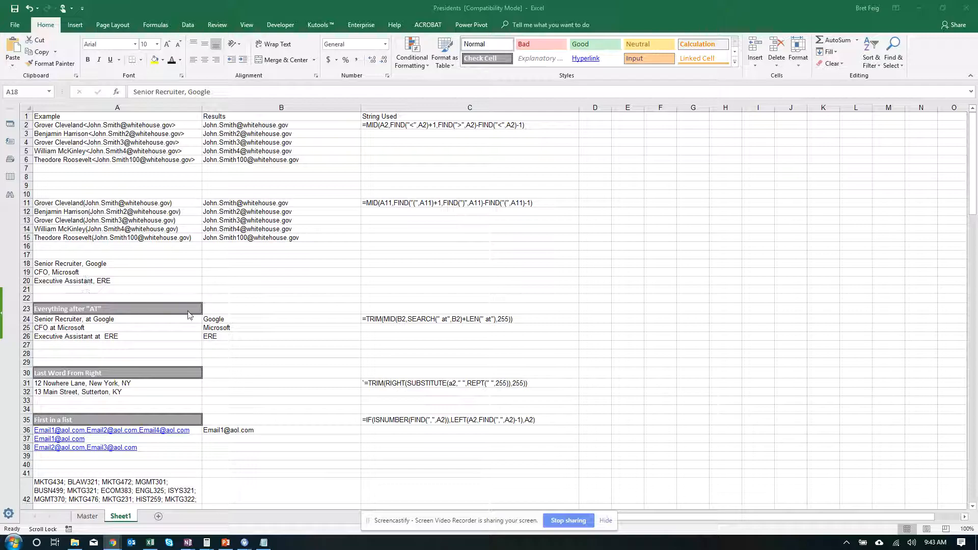
click(447, 319)
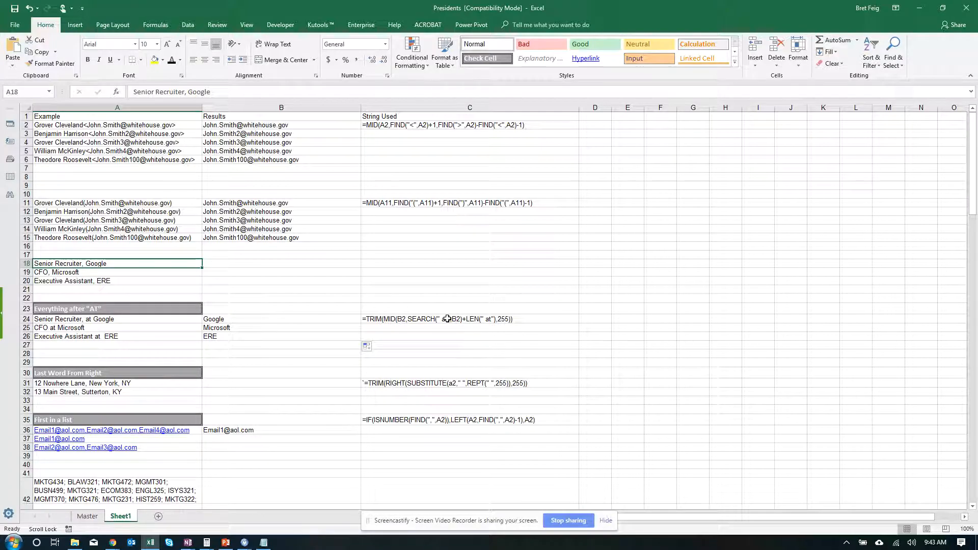
click(462, 322)
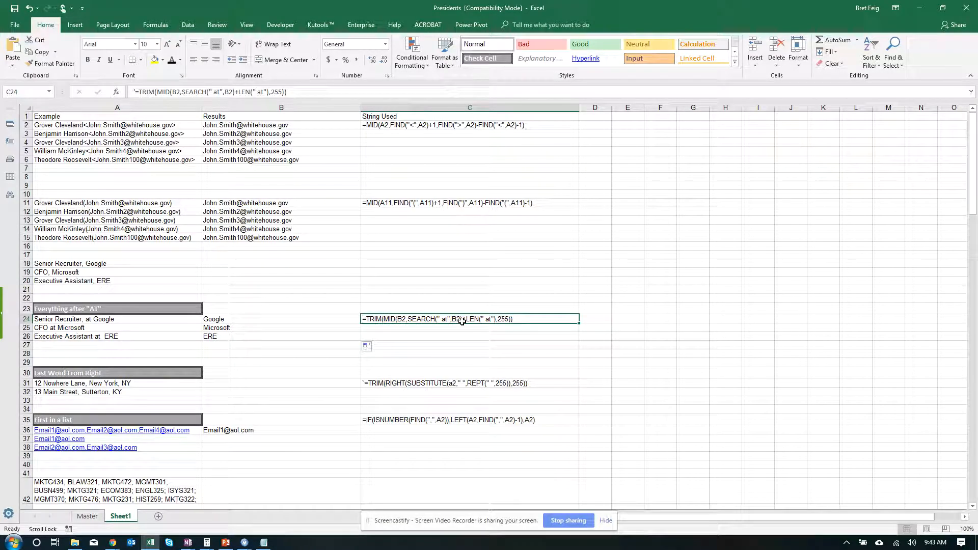
key(ctrl+c)
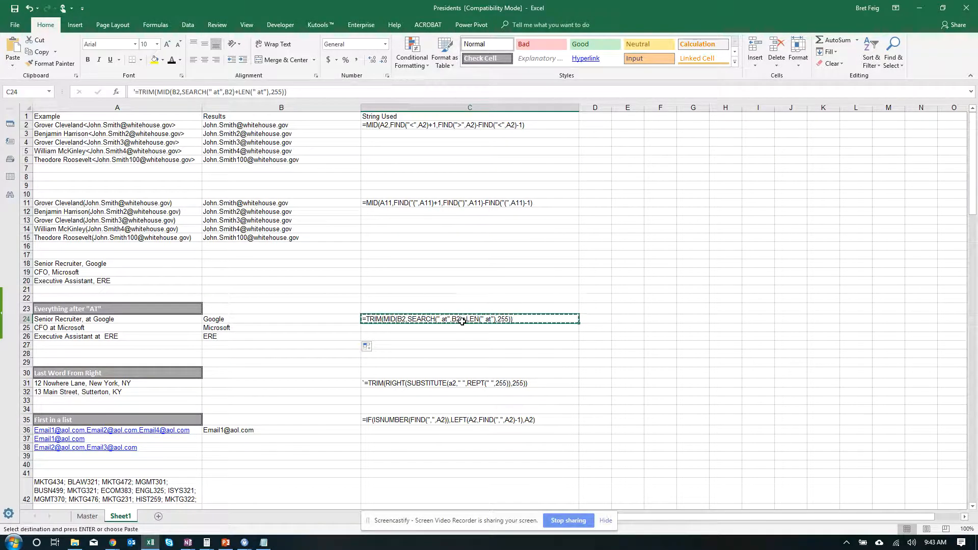
click(265, 543)
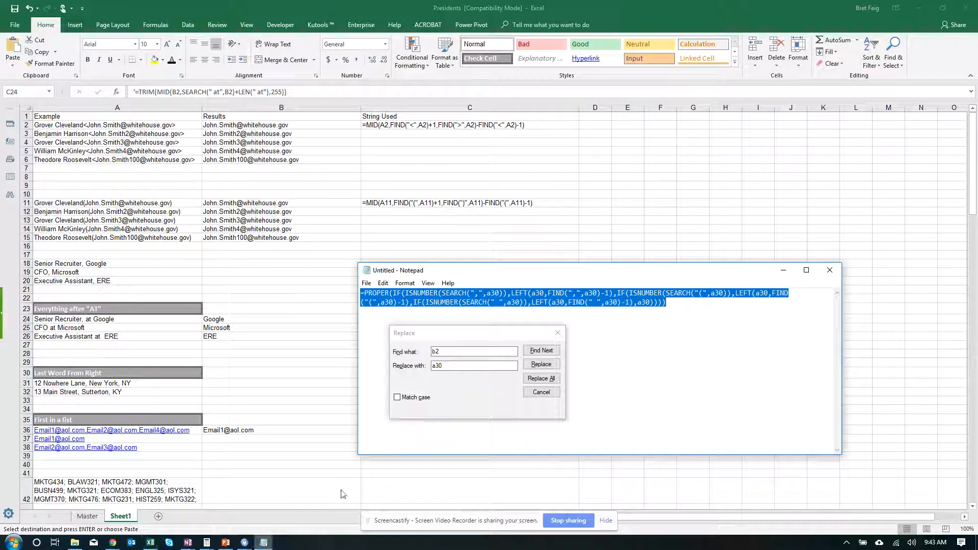
click(610, 343)
drag(674, 307, 348, 296)
key(ctrl+v)
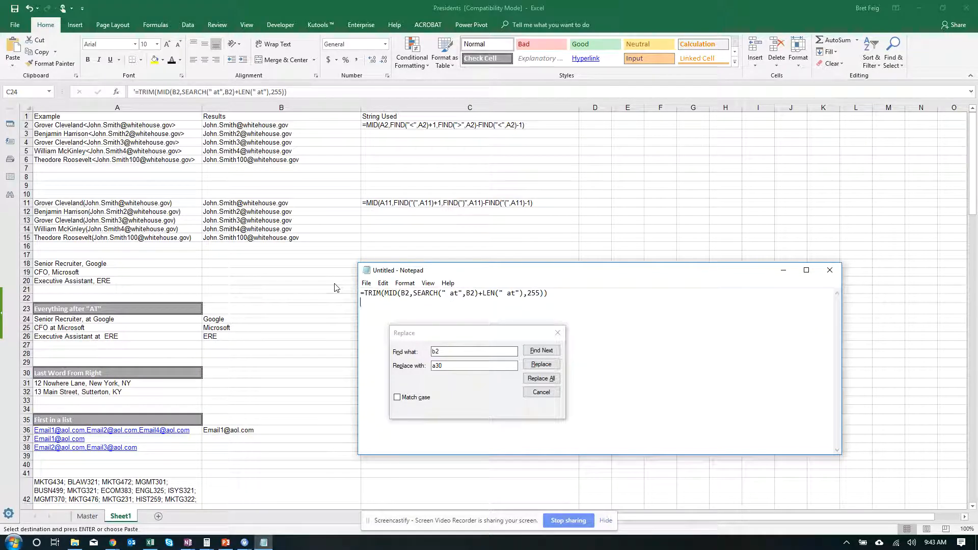
Step: Replace all b2 references in the Notepad formula with a24 and close the Replace dialog
click(460, 365)
key(BackSpace)
text(a24)
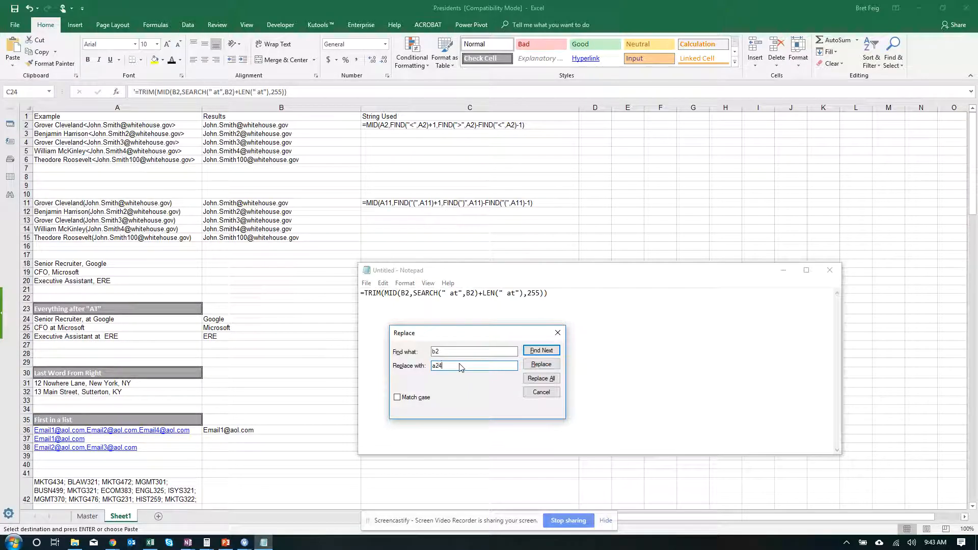
click(541, 379)
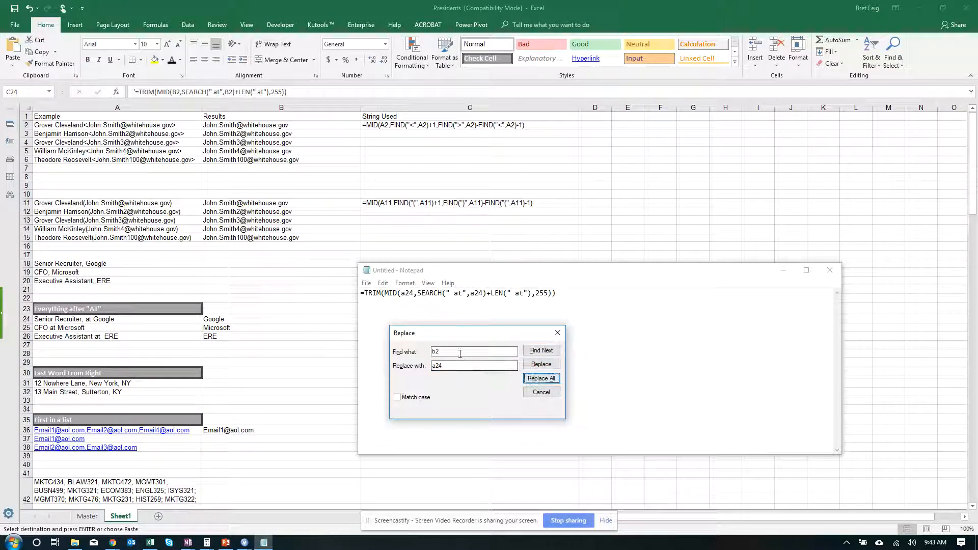
key(Escape)
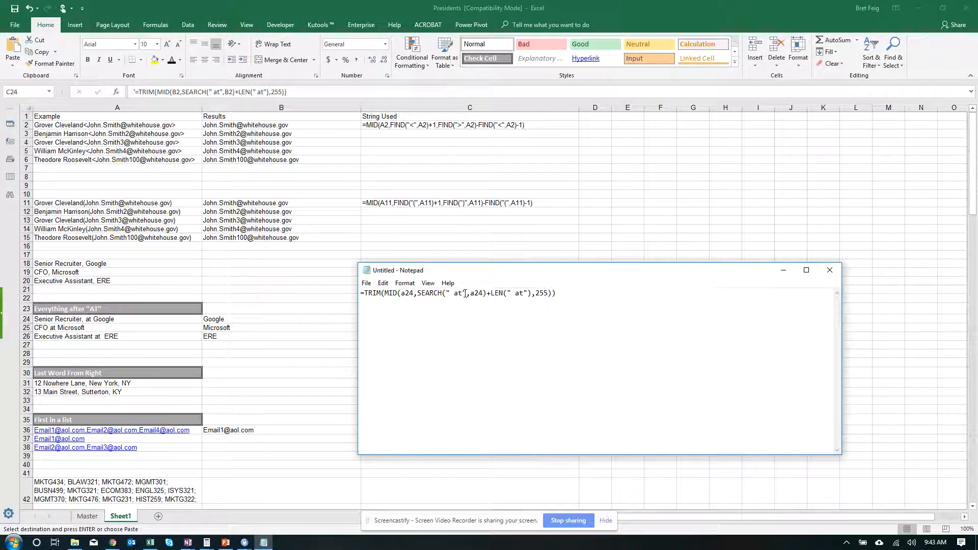
Step: Change the " at" text in both the SEARCH and LEN functions of the formula to a comma
key(BackSpace)
key(BackSpace)
key(BackSpace)
text(,)
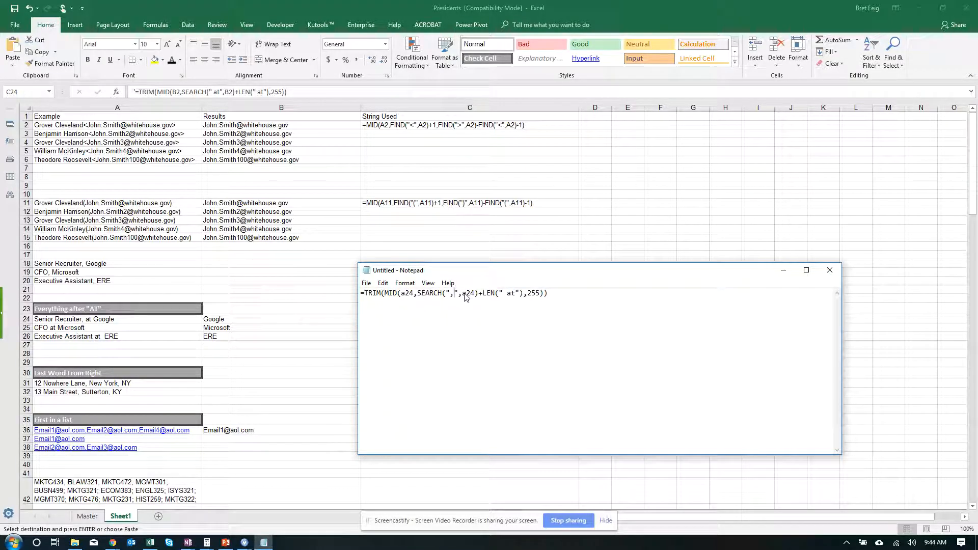
key(Right)
key(Right)
key(Right)
text(,)
key(Delete)
key(Delete)
key(Delete)
drag(422, 303, 345, 298)
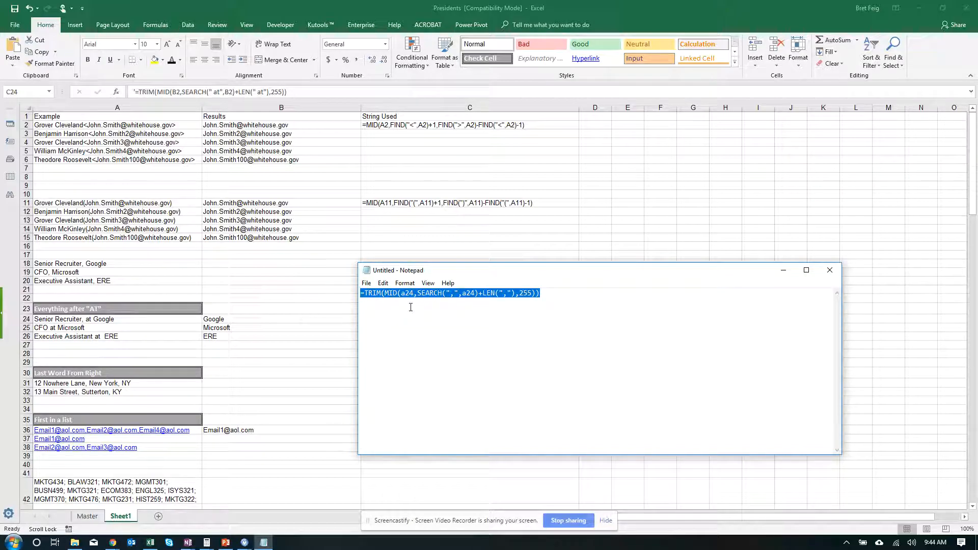
click(480, 324)
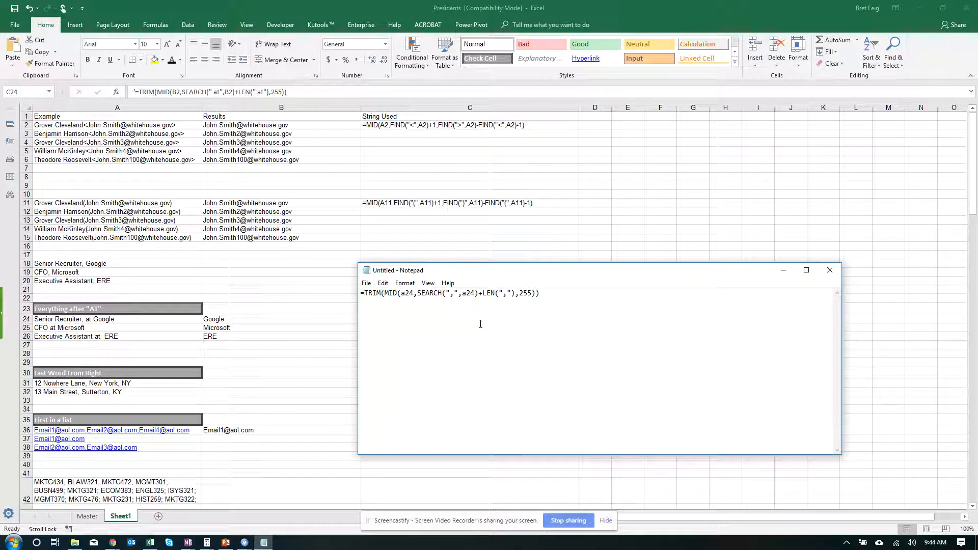
Step: Replace every a24 reference in the comma formula with a18 and close the Replace dialog
key(ctrl+h)
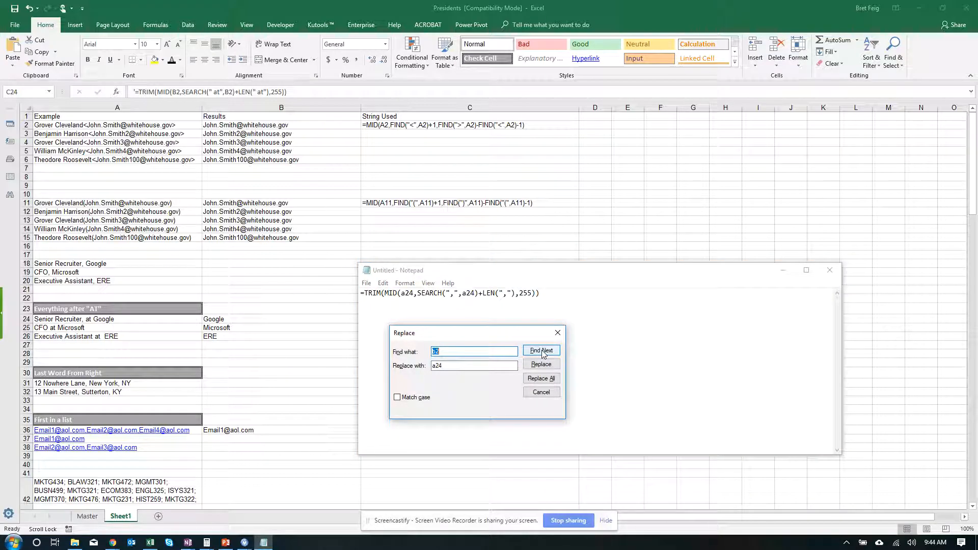
text(24)
key(Tab)
text(a)
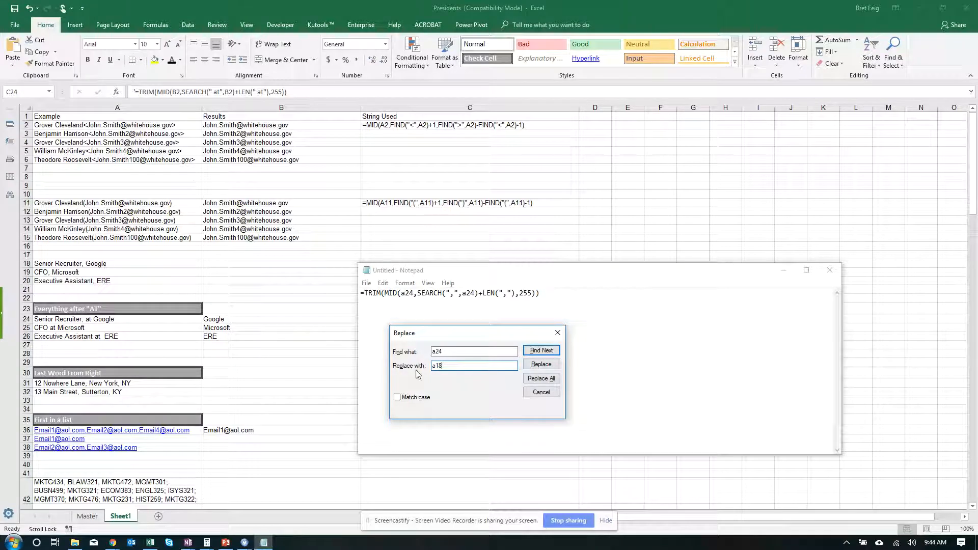
click(547, 381)
click(558, 332)
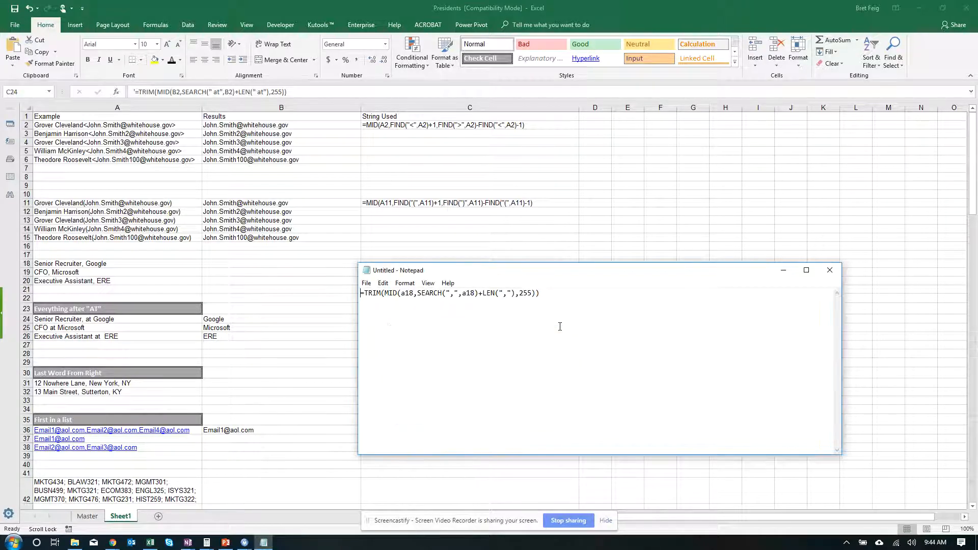
Step: Copy the adapted comma formula into cell B18 of the Excel sheet and fill it down to B20
drag(541, 294, 360, 294)
click(262, 268)
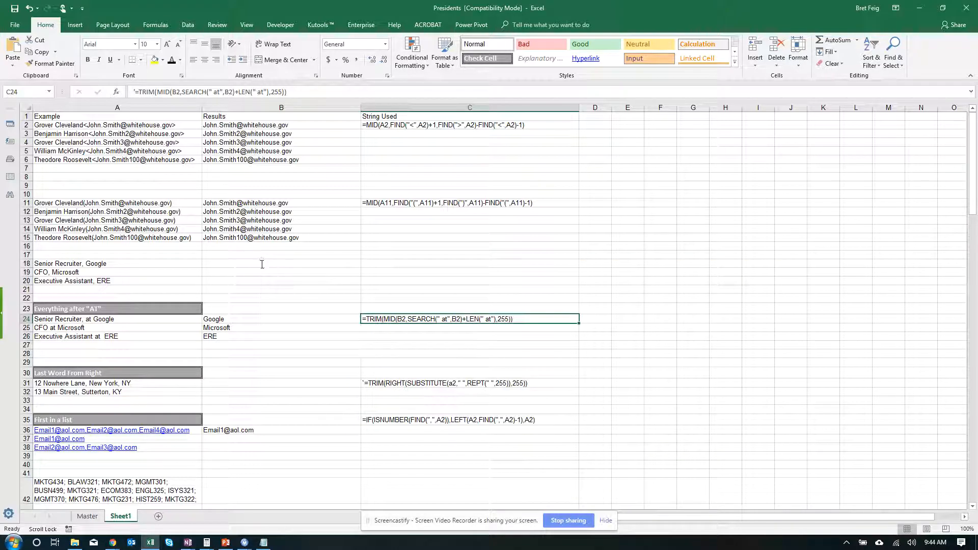
click(261, 263)
key(ctrl+v)
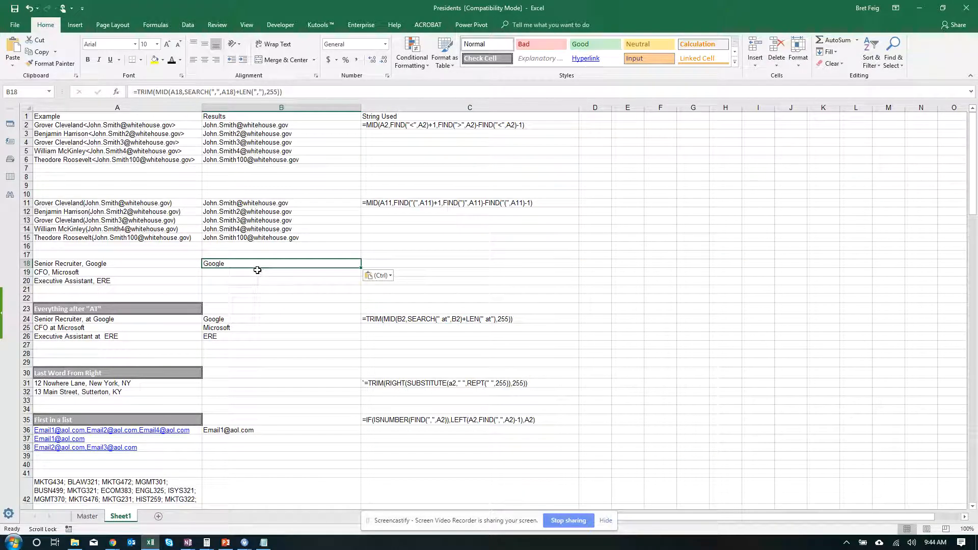
drag(361, 268, 361, 285)
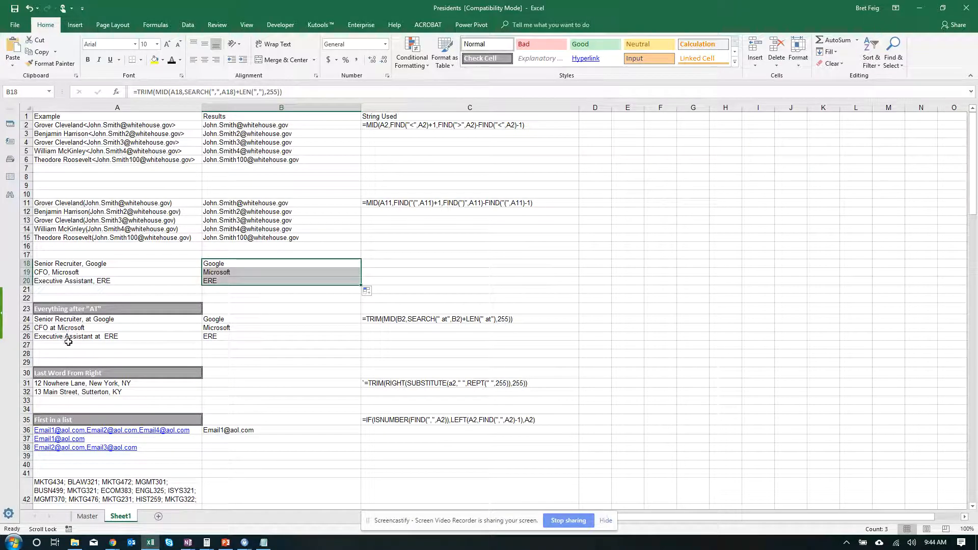
Step: Copy the last-word TRIM/RIGHT/SUBSTITUTE formula from C31 into Notepad and remove the stray character before its equals sign
click(216, 381)
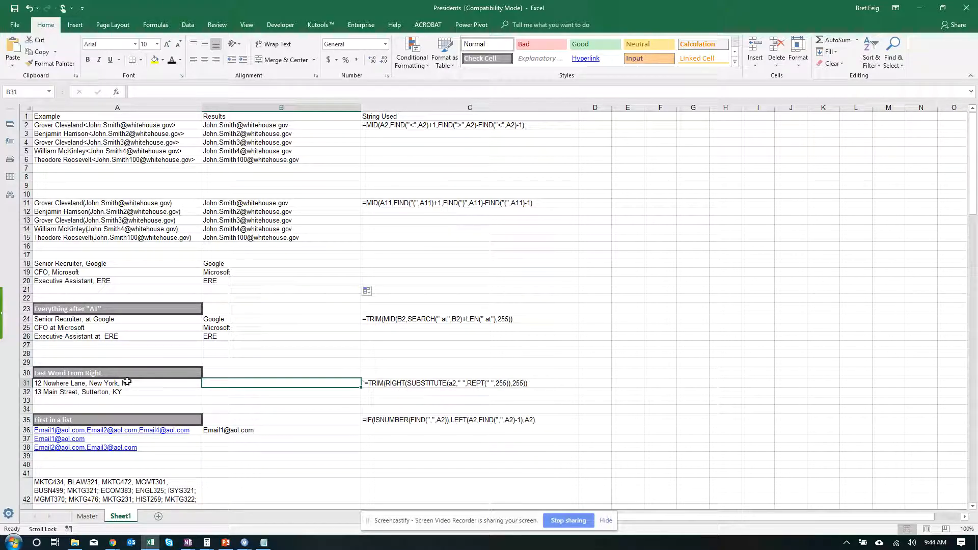
click(396, 384)
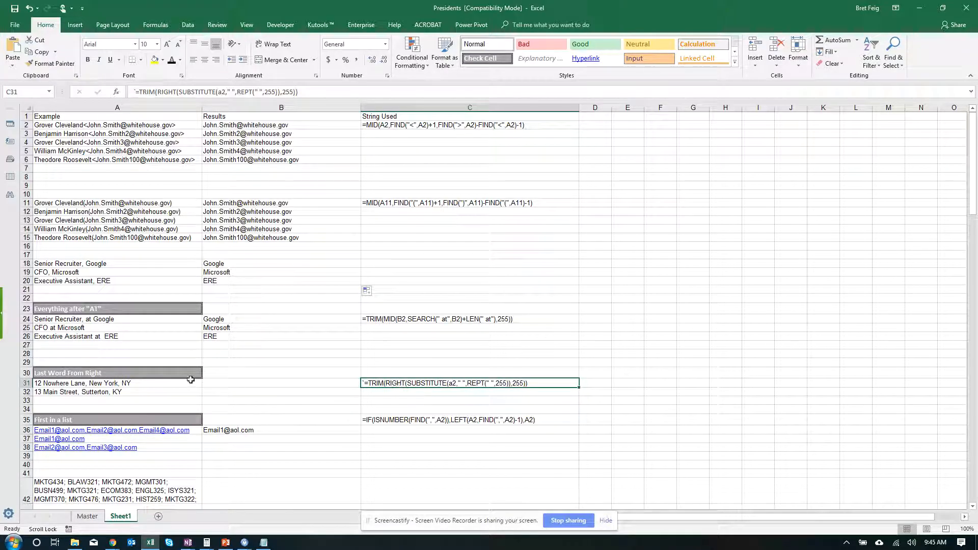
key(ctrl+c)
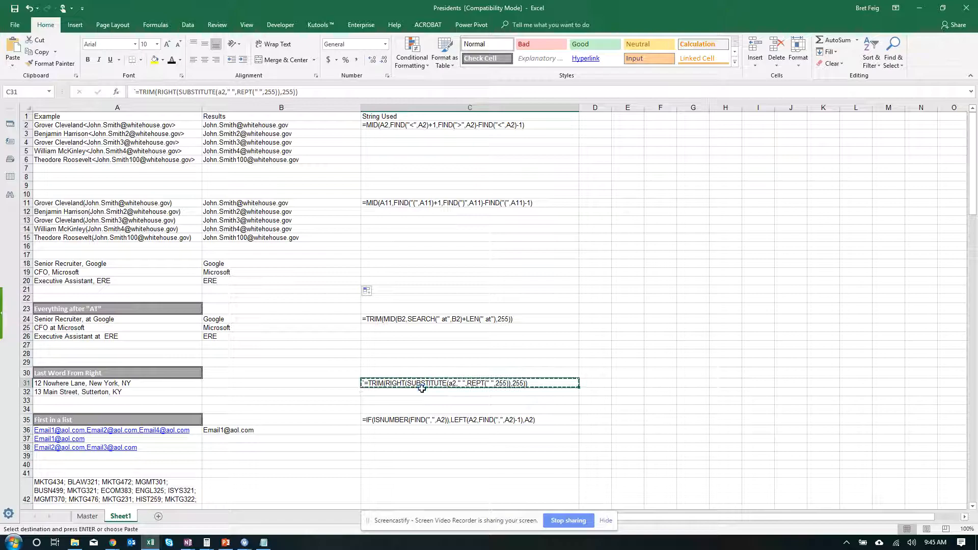
click(265, 543)
key(ctrl+v)
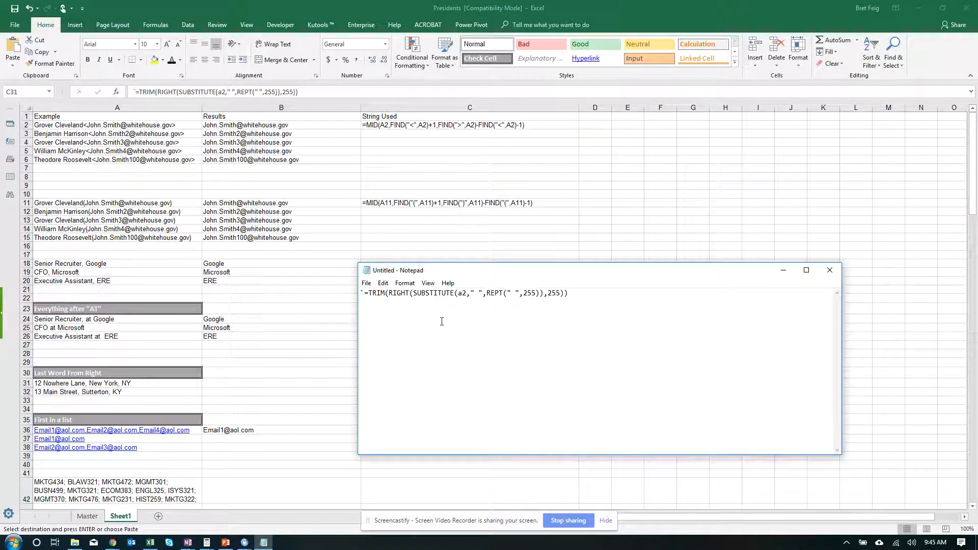
key(Delete)
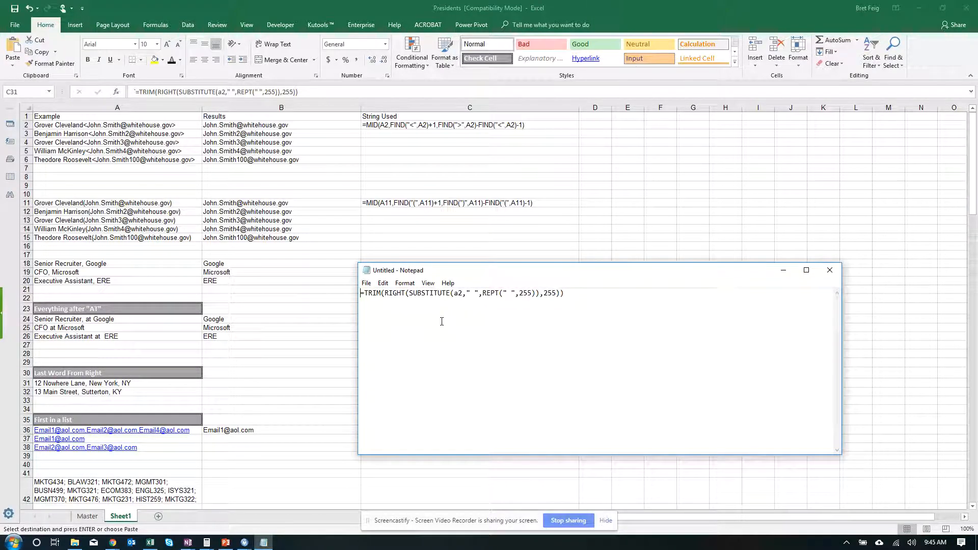
Step: Replace all a2 references in the Notepad formula with a31 and close the Replace dialog
key(ctrl+h)
text(a2)
key(Tab)
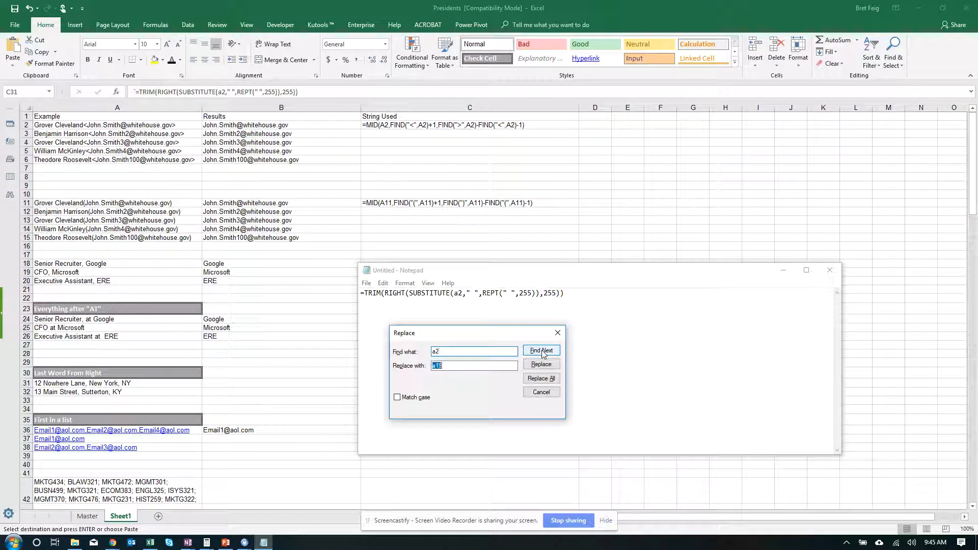
text(a31)
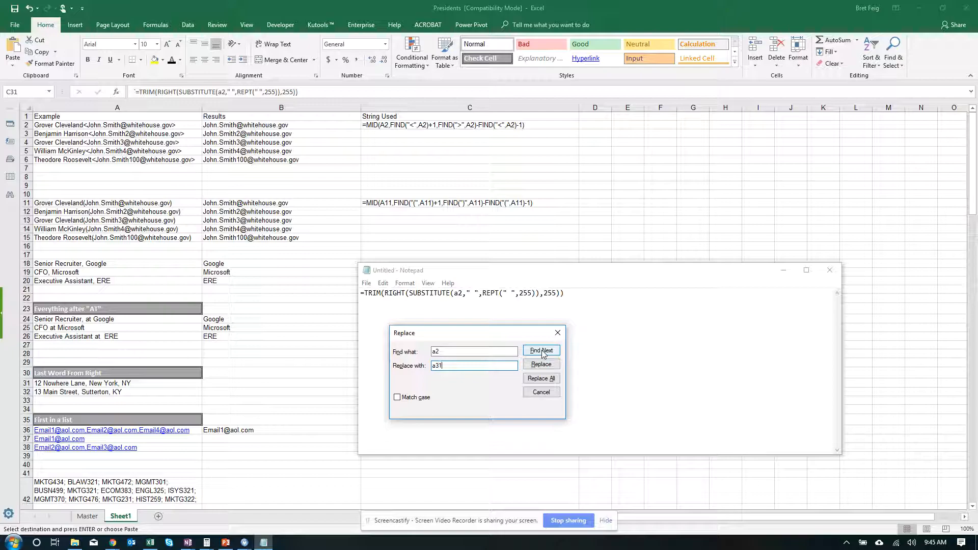
click(551, 380)
click(550, 392)
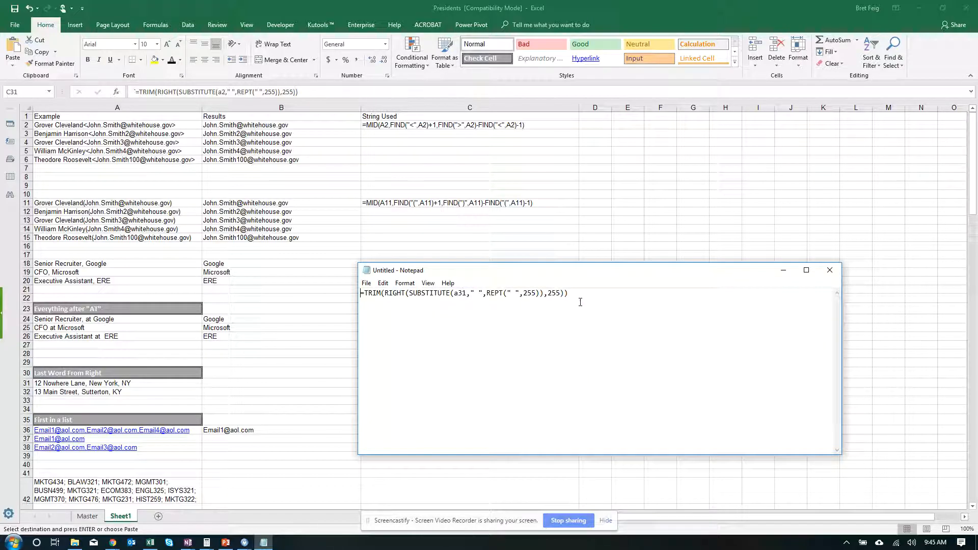
Step: Copy the adapted last-word formula into cell B31 of the Excel sheet and fill it down to B32
key(ctrl+a)
key(ctrl+c)
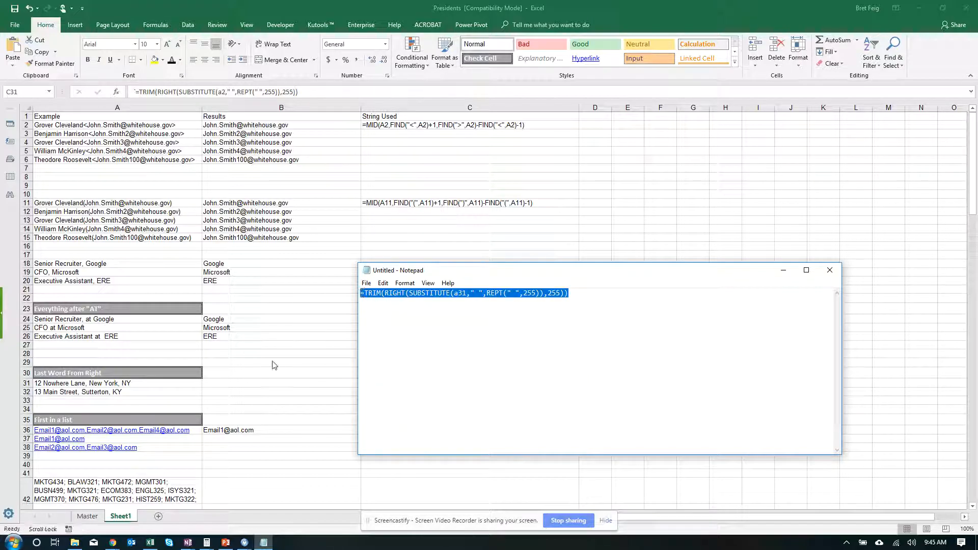
key(alt+Tab)
click(236, 388)
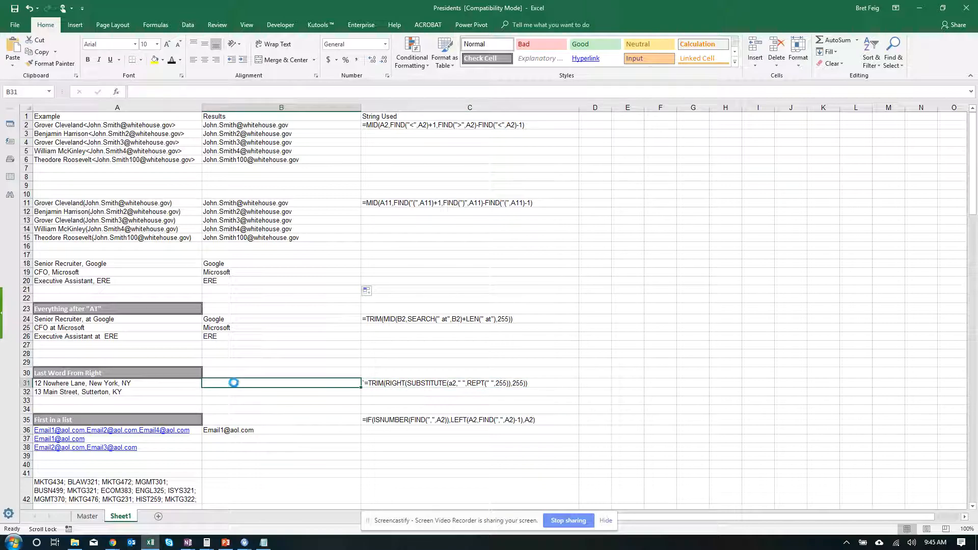
key(ctrl+v)
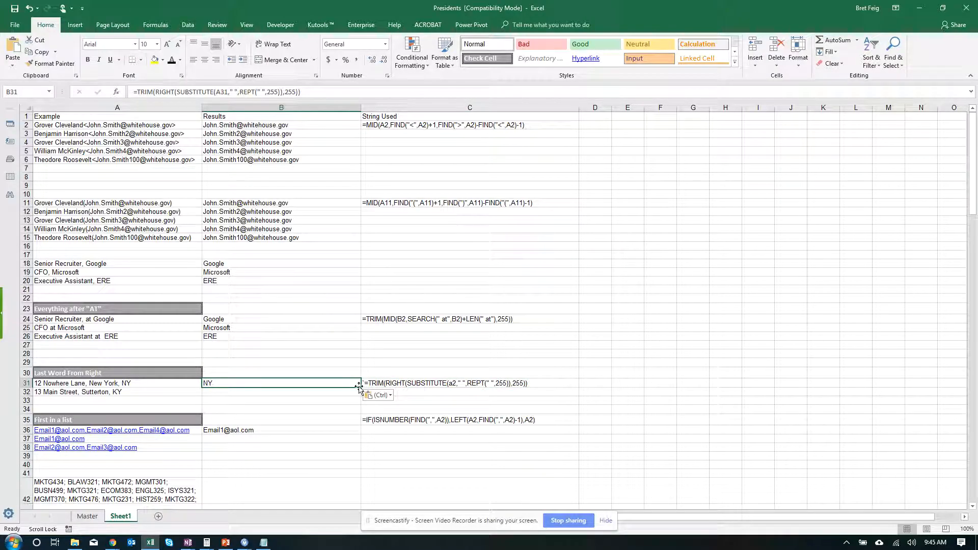
drag(358, 385, 359, 396)
click(327, 369)
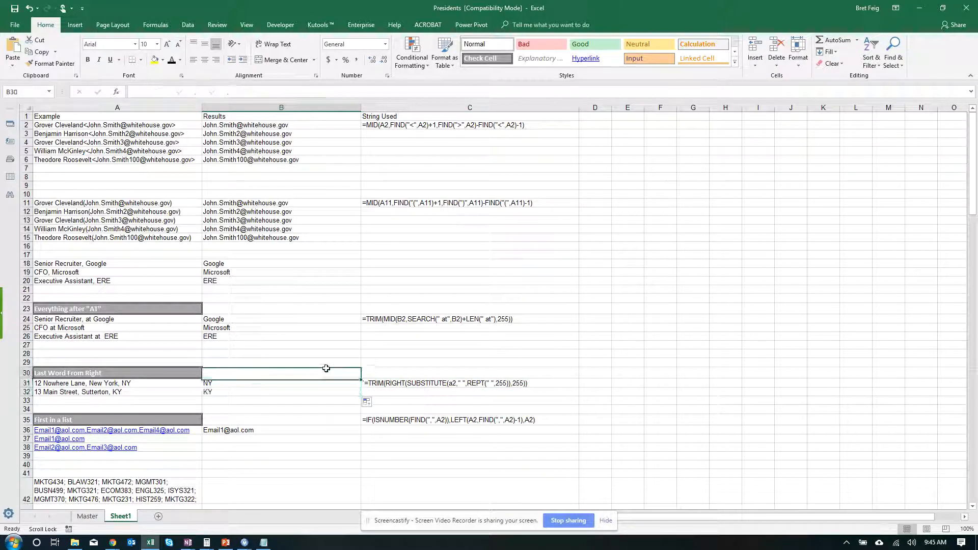
click(160, 386)
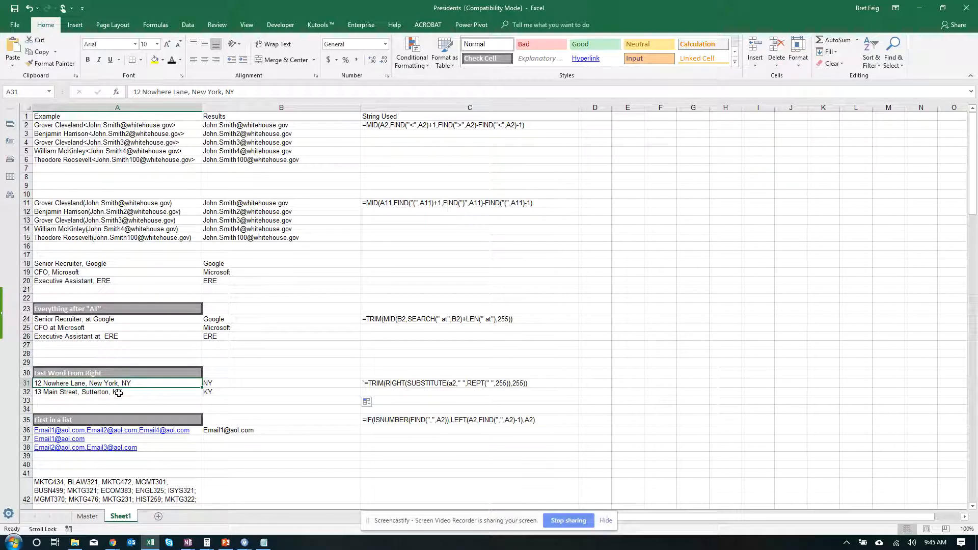
click(231, 397)
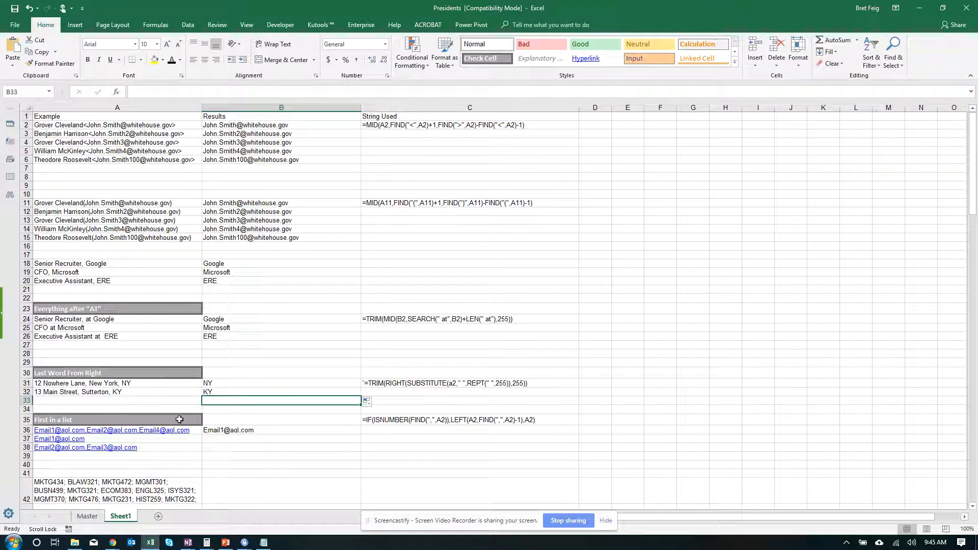
Step: Fill the First in a list formula from B36 down to B38
click(260, 420)
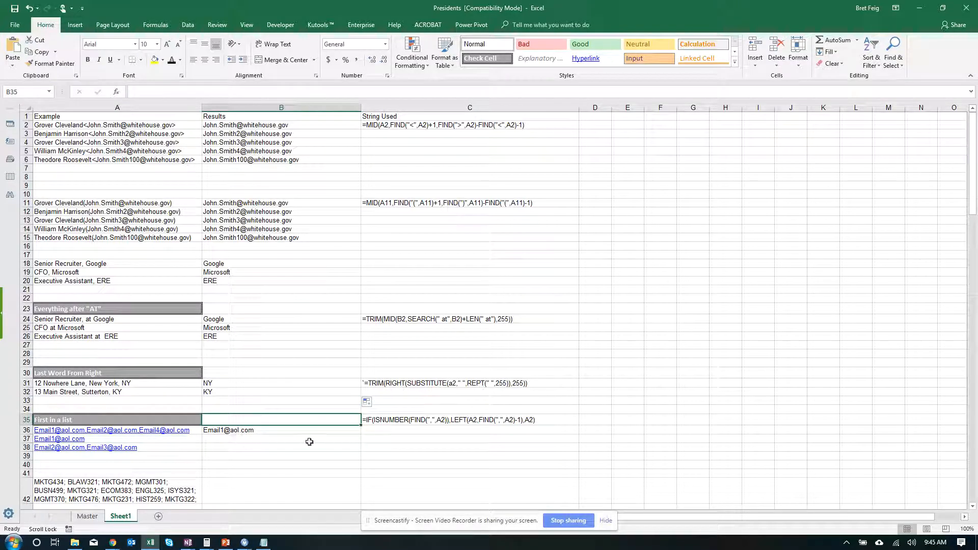
click(240, 449)
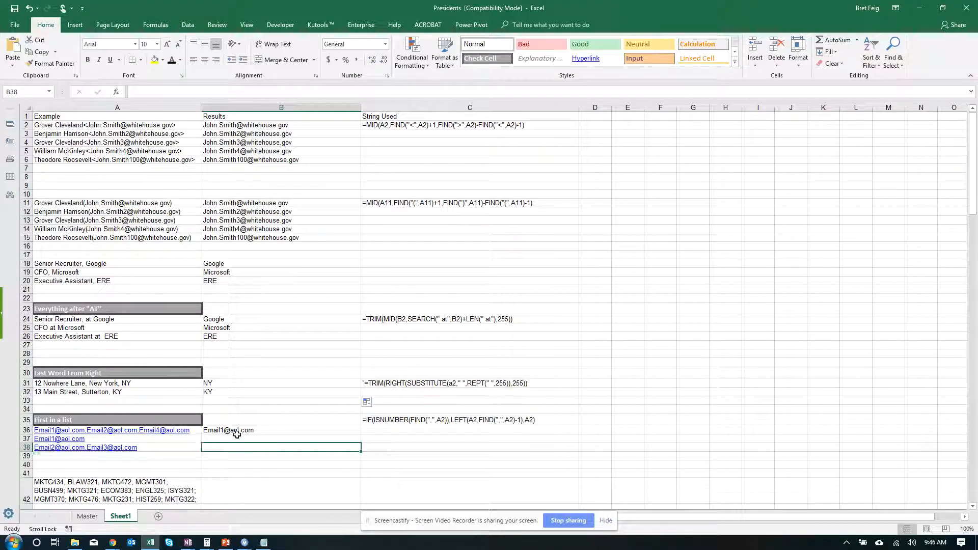
click(382, 419)
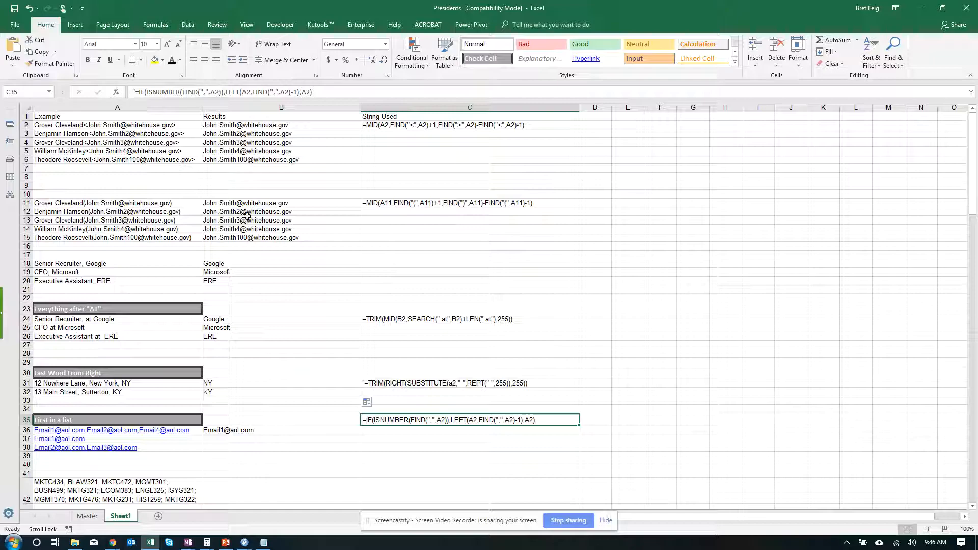
click(258, 429)
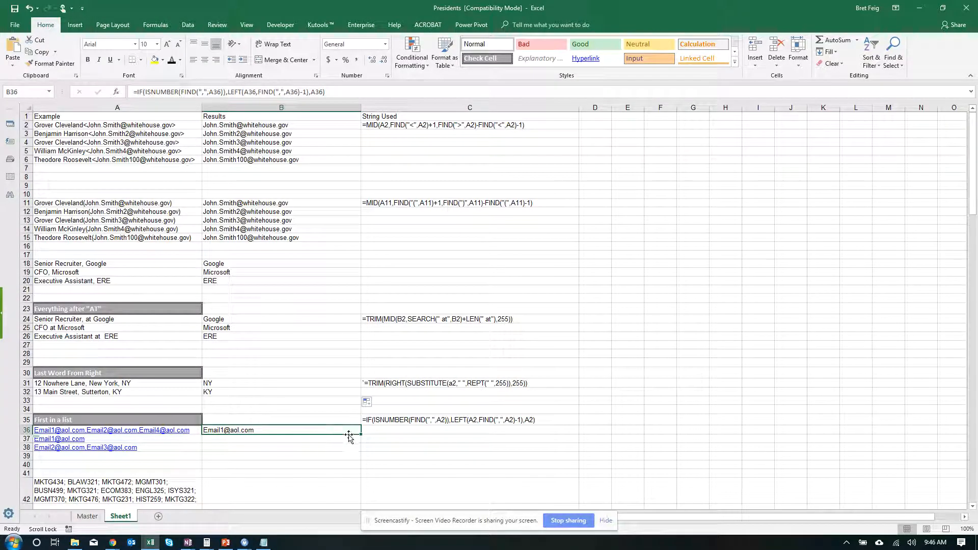
drag(362, 433, 359, 452)
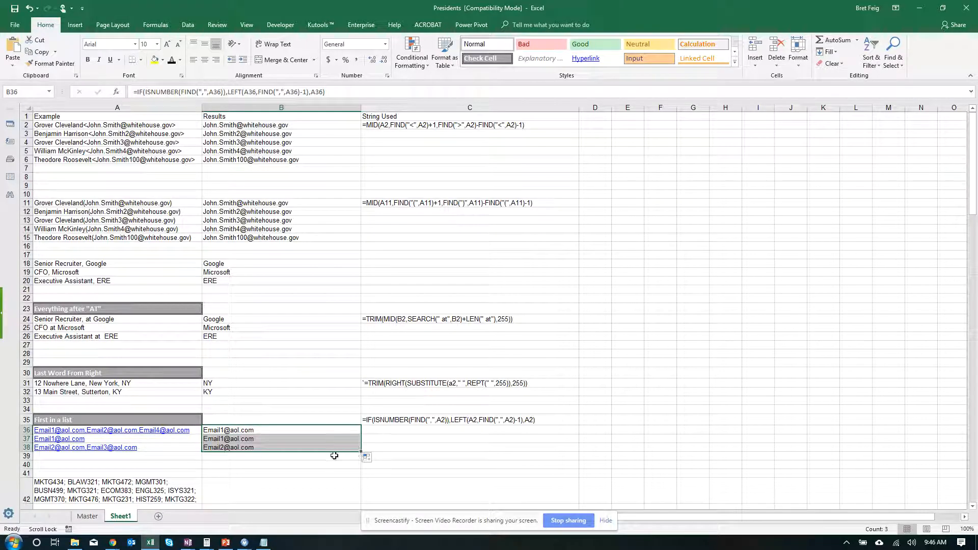
click(321, 465)
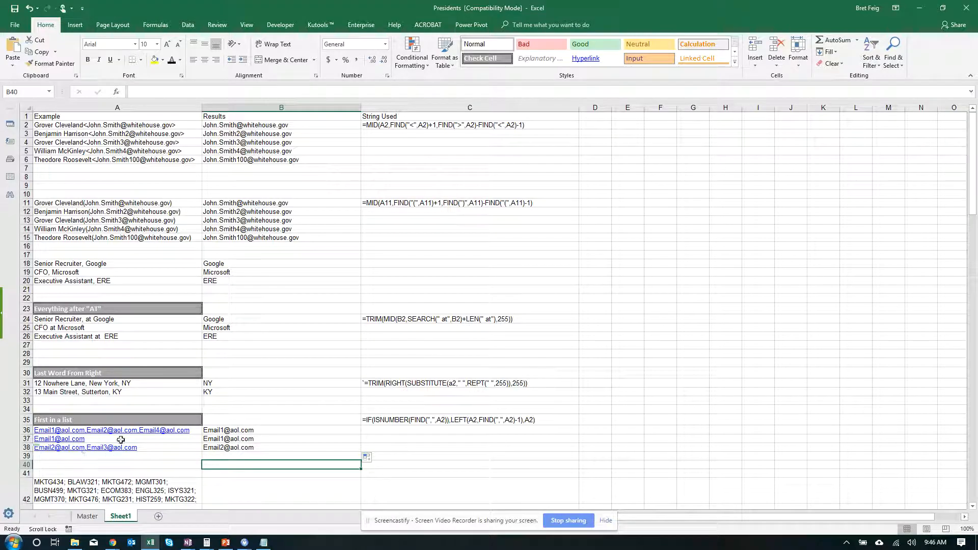
Step: Look over the course-code lists below row 41 and switch to the Excel Formulas for Recruiters Google Sheet in Chrome
click(96, 457)
scroll(97, 458, down, 1)
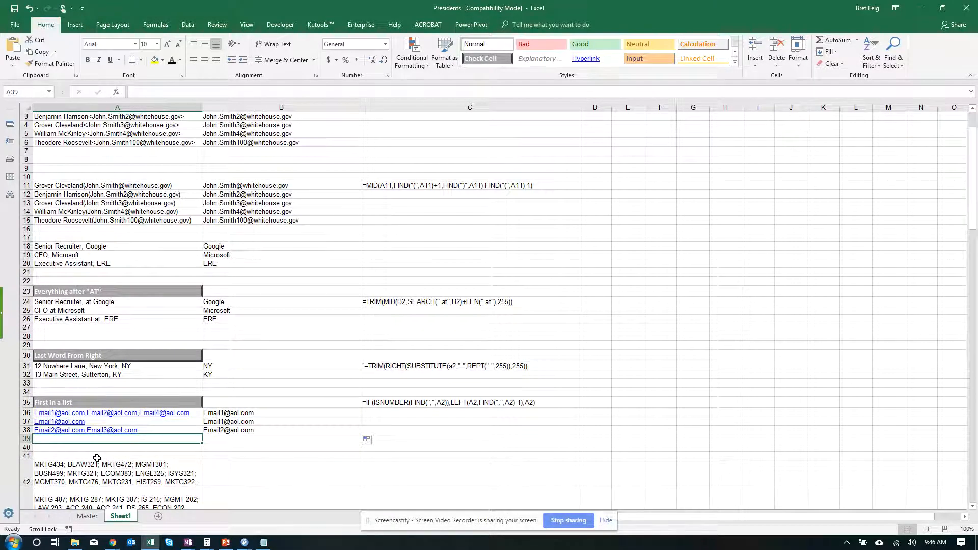
scroll(97, 459, down, 3)
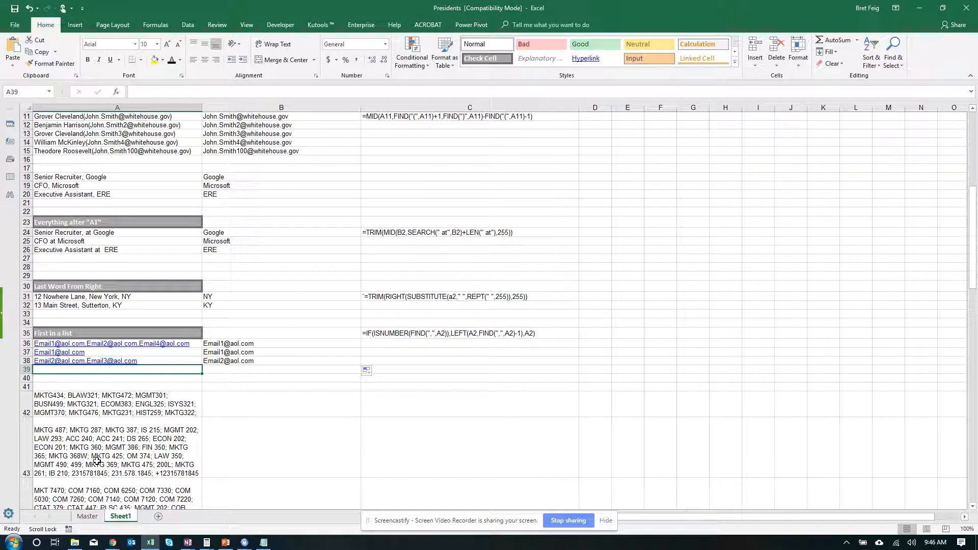
scroll(121, 452, down, 2)
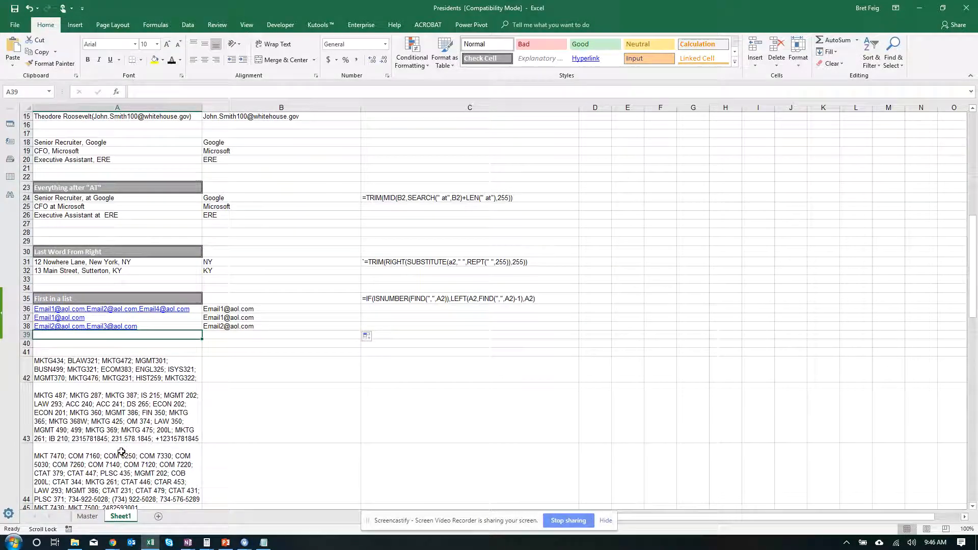
click(118, 543)
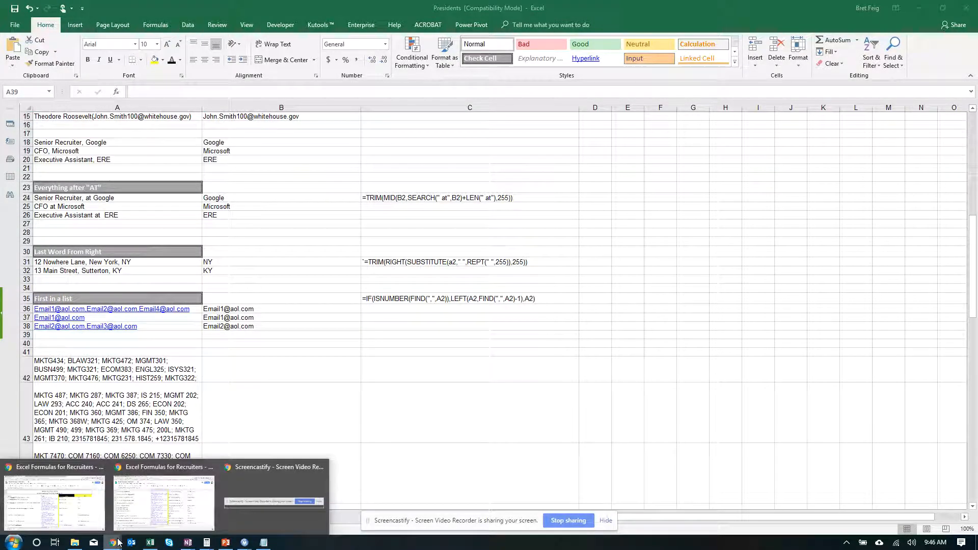
click(141, 508)
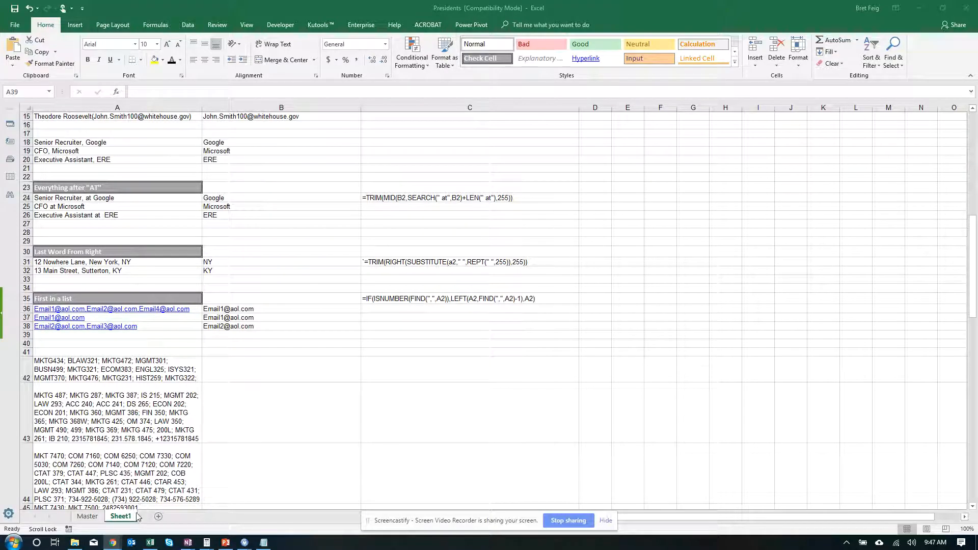
click(114, 543)
click(98, 517)
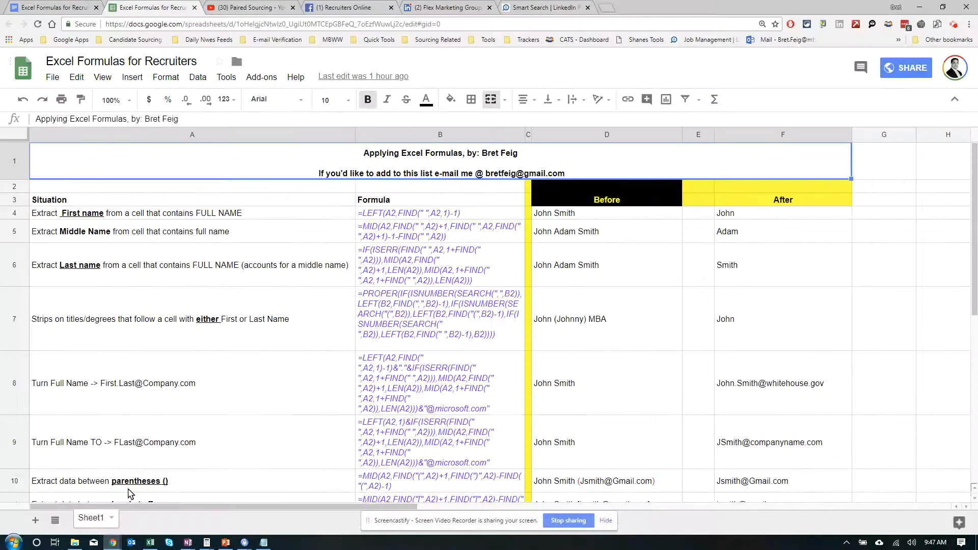
Step: Open the Excel Formulas for Recruiters Google Doc and examine the GetPhoneNumber VBA function with its highlighted regex pattern
click(79, 8)
scroll(277, 316, down, 1)
scroll(277, 326, down, 15)
scroll(257, 405, down, 10)
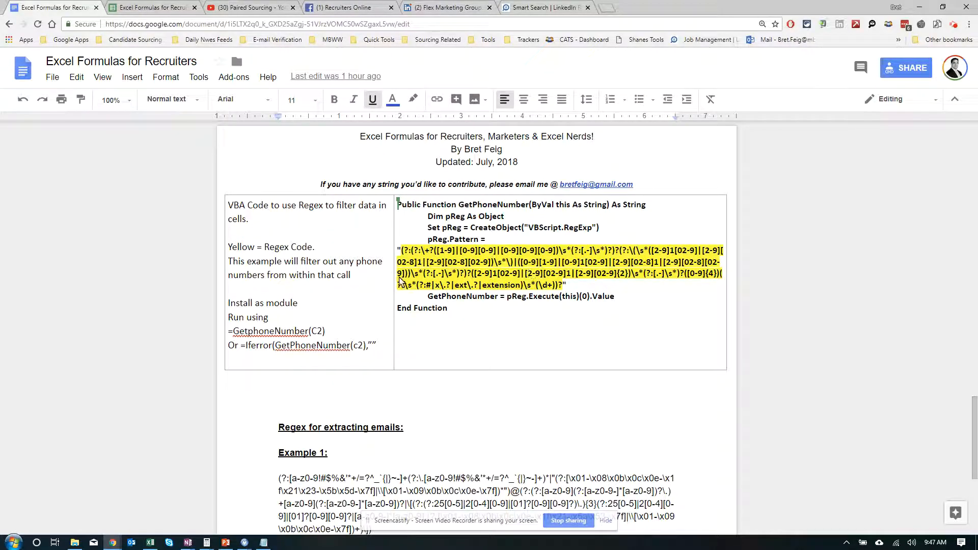
scroll(372, 350, down, 1)
scroll(372, 350, down, 1)
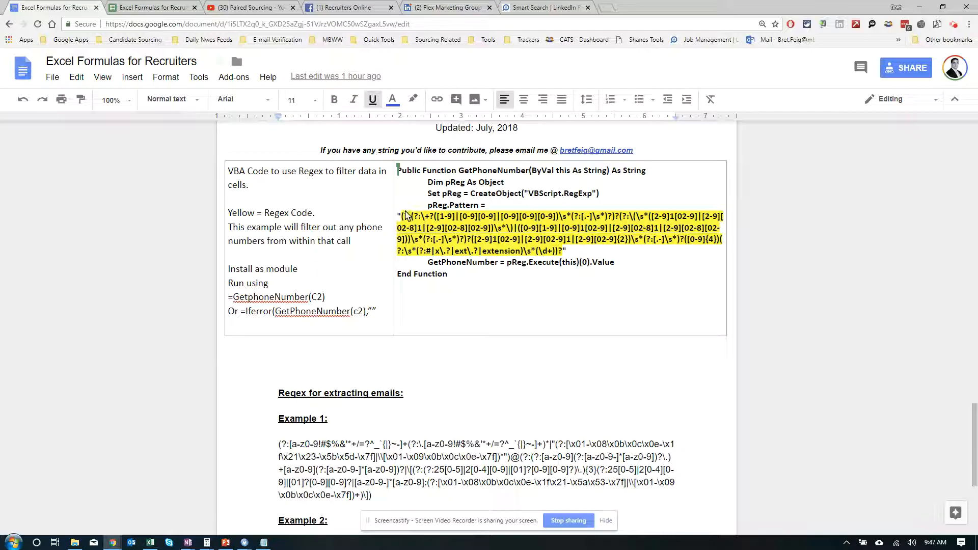
Step: Switch back to the Presidents workbook in Excel and increase the height of row 42 to fit its full text
click(151, 542)
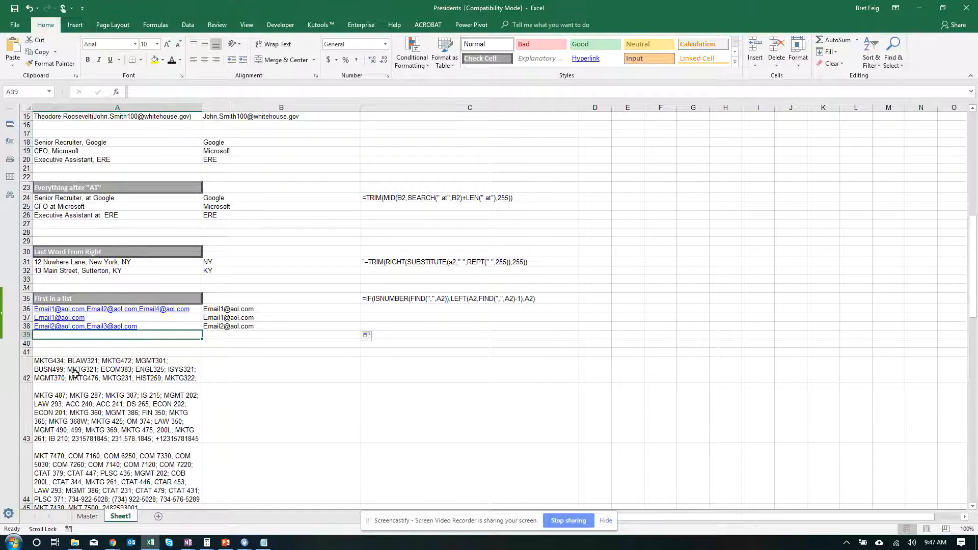
click(114, 377)
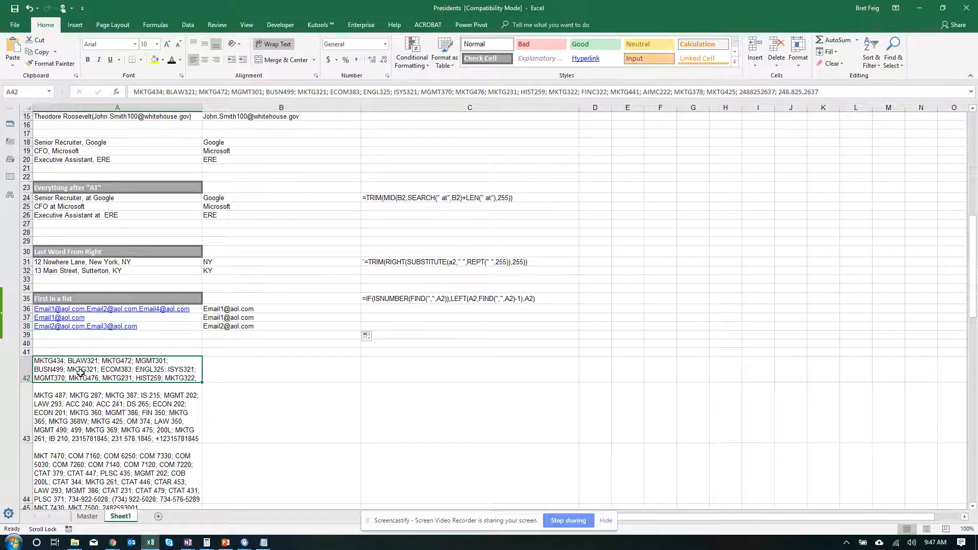
drag(22, 383, 22, 403)
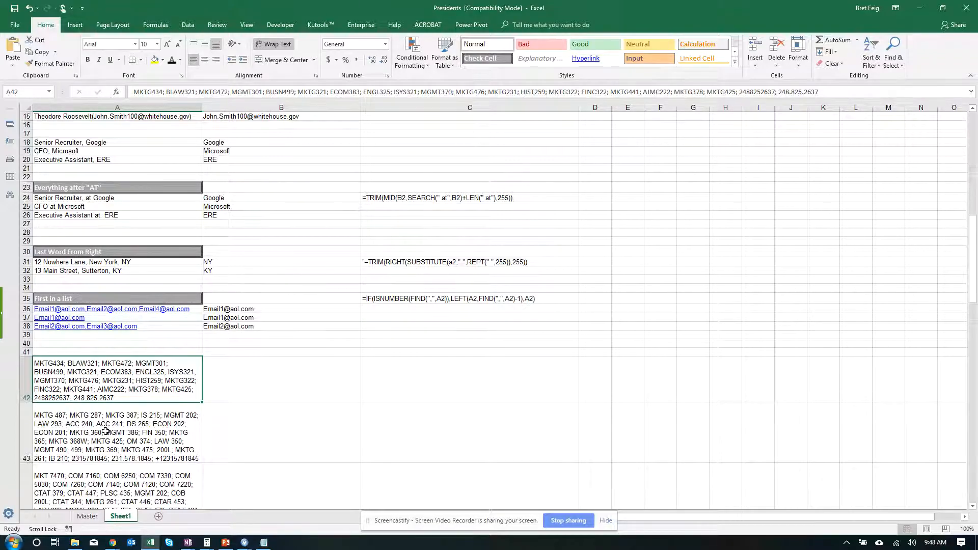
Step: Examine the phone numbers mixed in with the course codes in cells A43 through A49
scroll(105, 432, down, 1)
scroll(89, 429, down, 2)
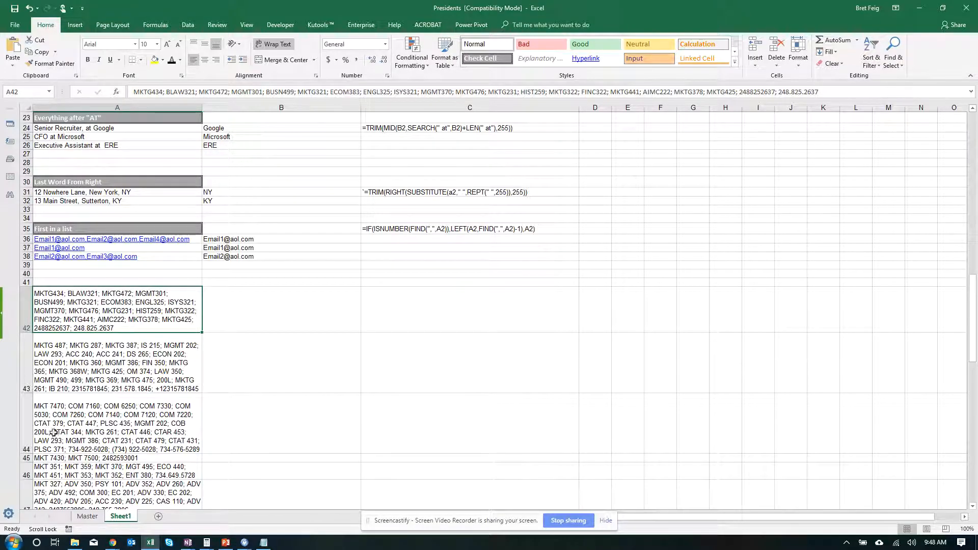
scroll(95, 427, down, 1)
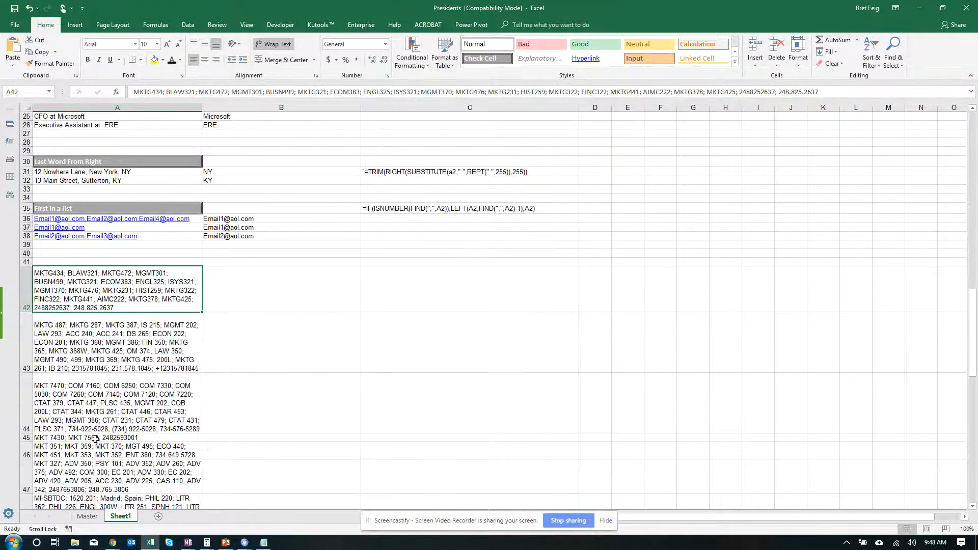
scroll(104, 453, down, 2)
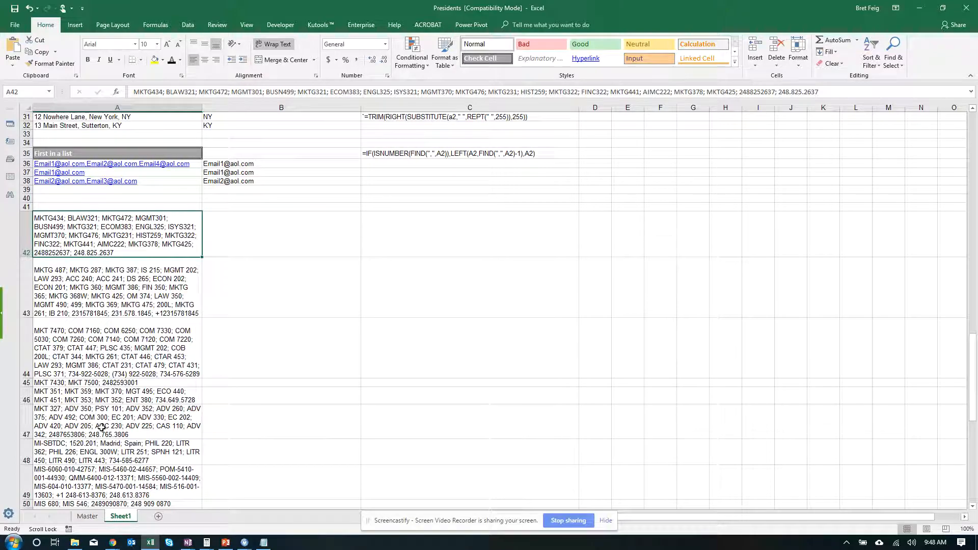
scroll(111, 454, down, 1)
click(111, 454)
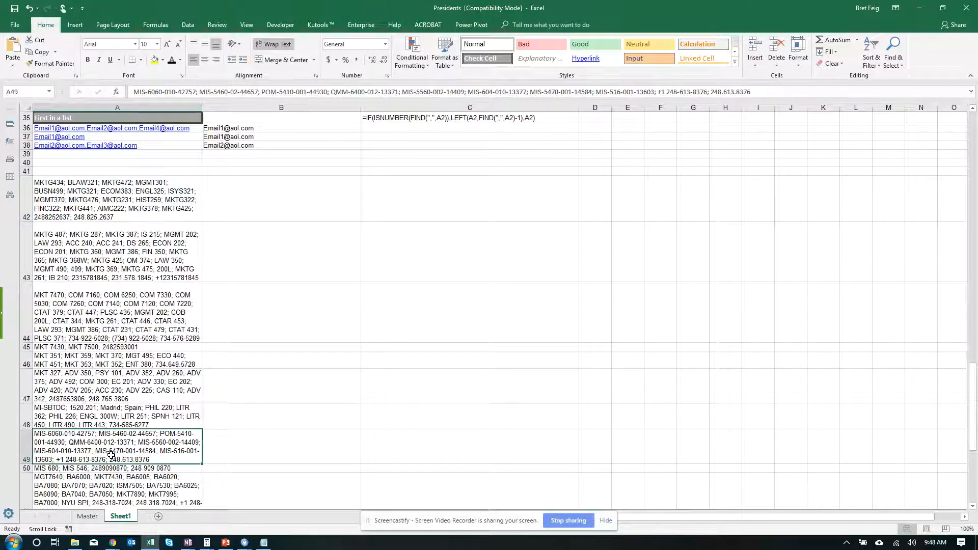
Step: Move the two phone numbers at the end of cell A42 into the middle of the list, right after MKTG231
scroll(119, 468, down, 1)
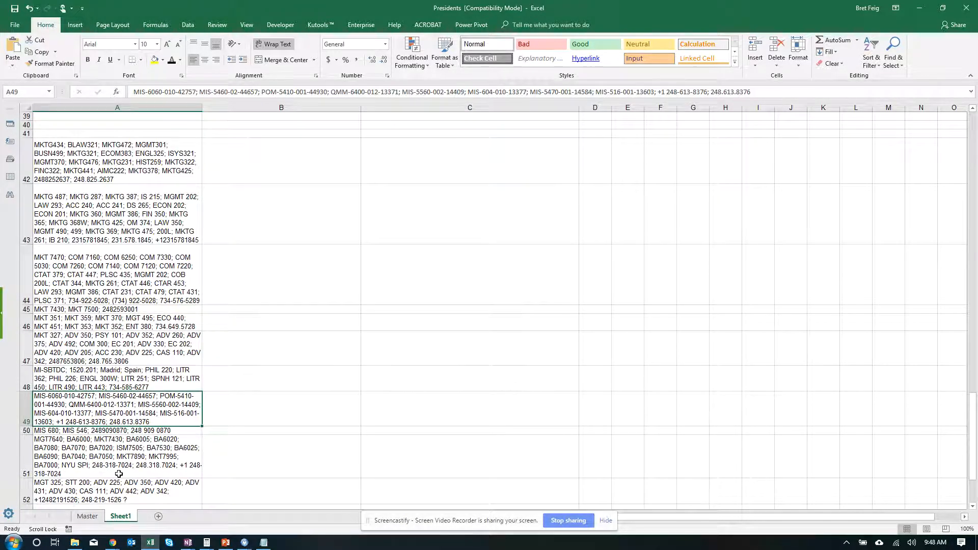
scroll(107, 449, up, 2)
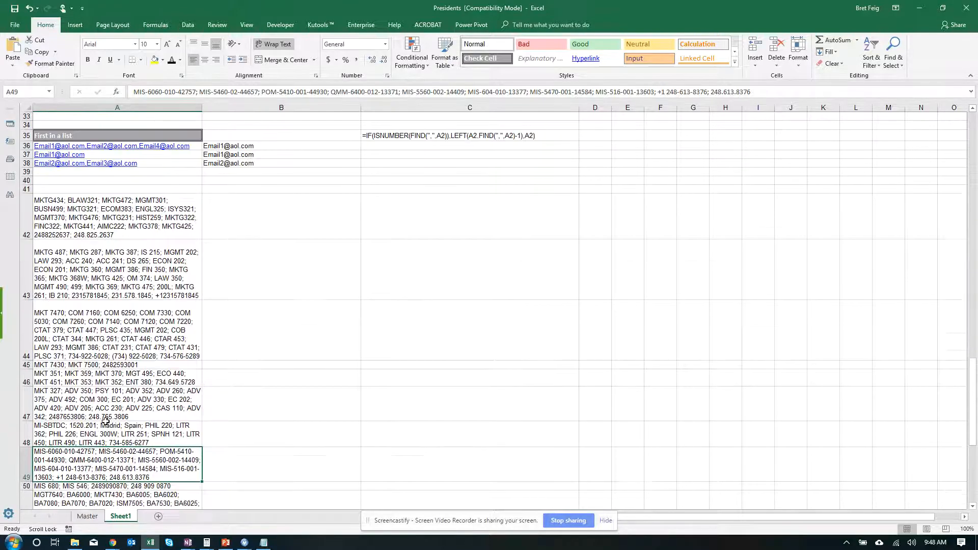
double_click(118, 252)
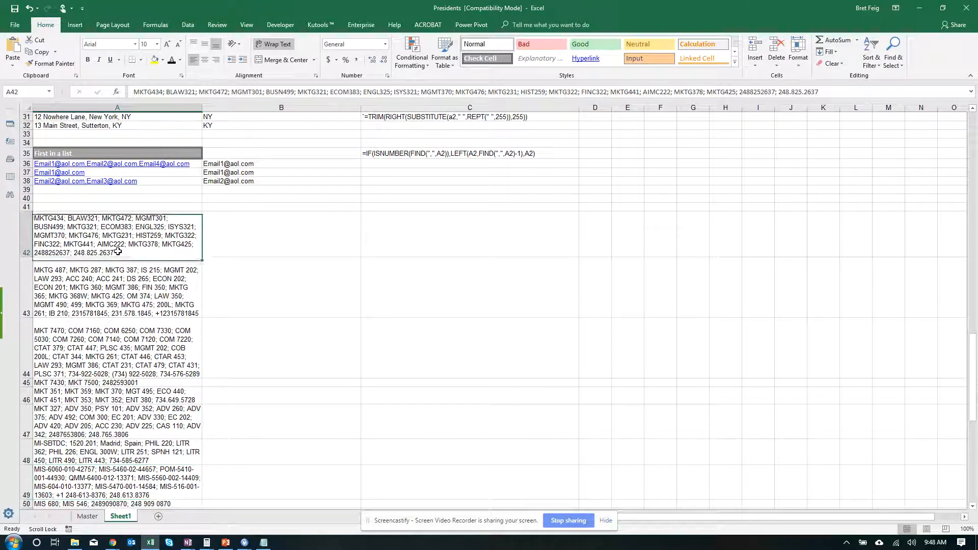
drag(118, 252, 18, 258)
key(ctrl+c)
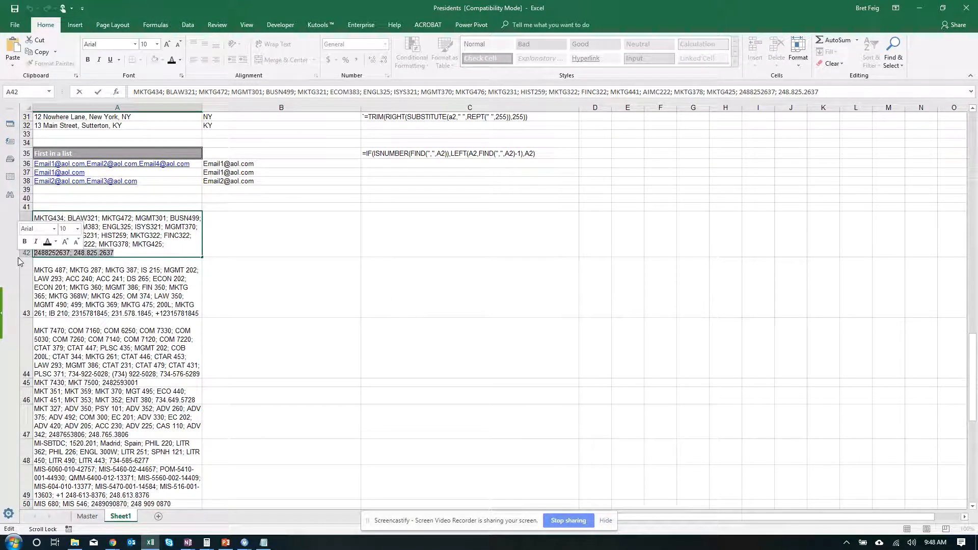
key(BackSpace)
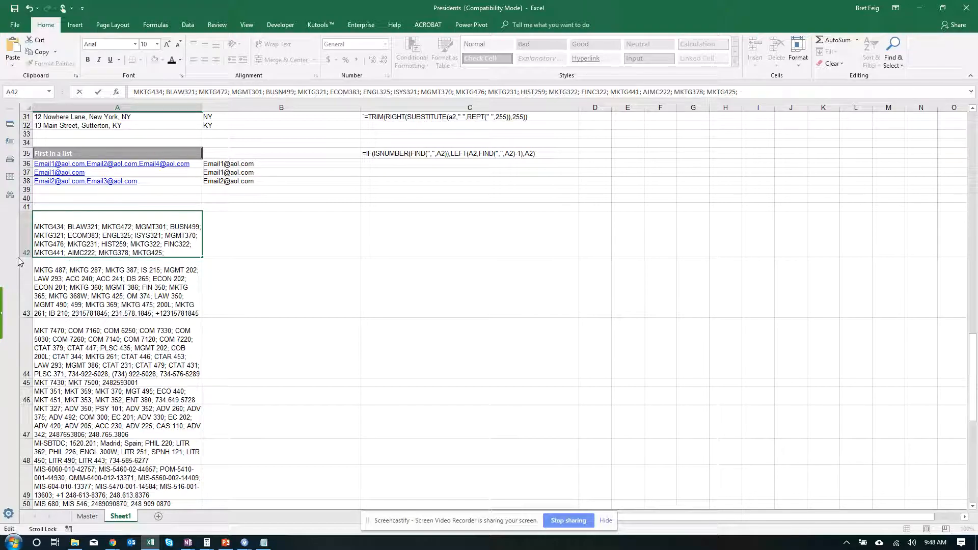
click(101, 244)
key(ctrl+v)
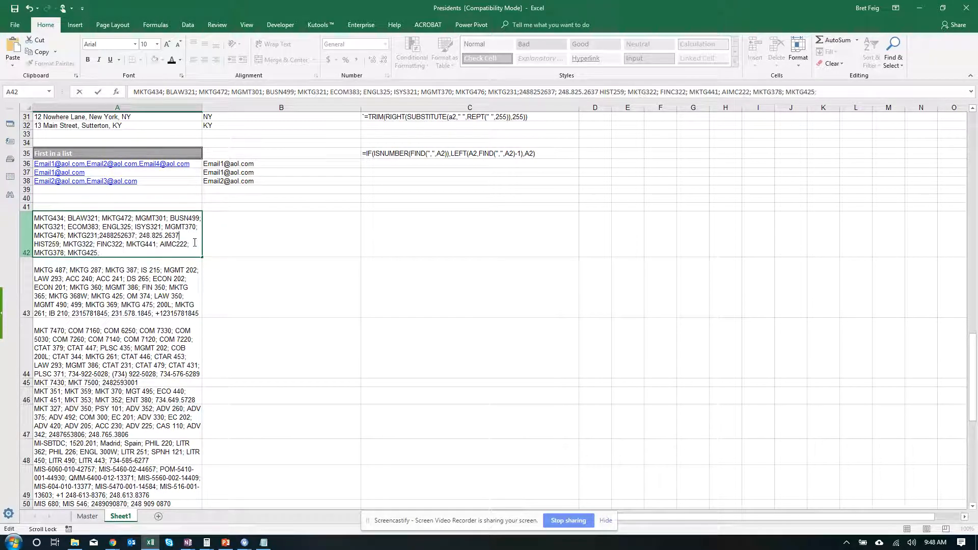
click(148, 280)
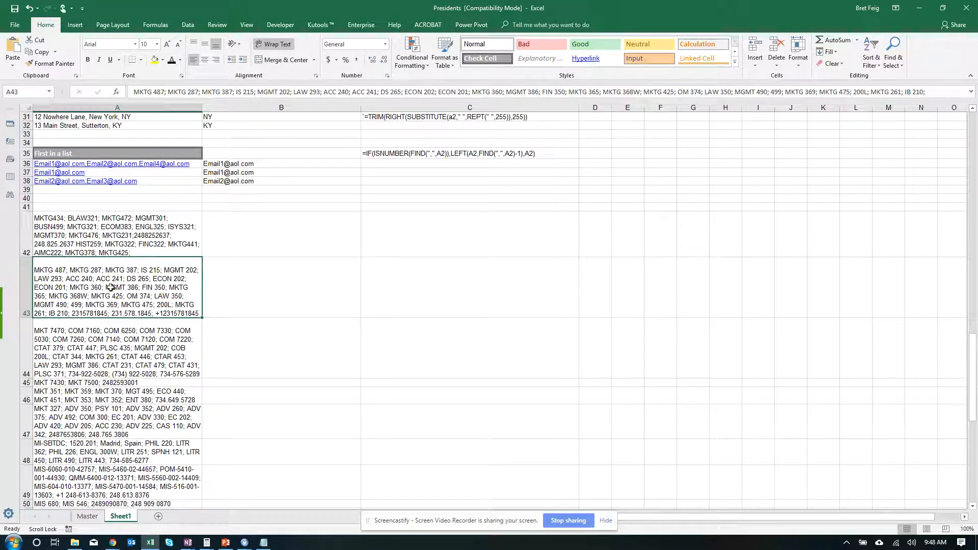
Step: Switch to the Excel Formulas for Recruiters Google Doc in Chrome and copy the whole GetPhoneNumber VBA function
click(229, 246)
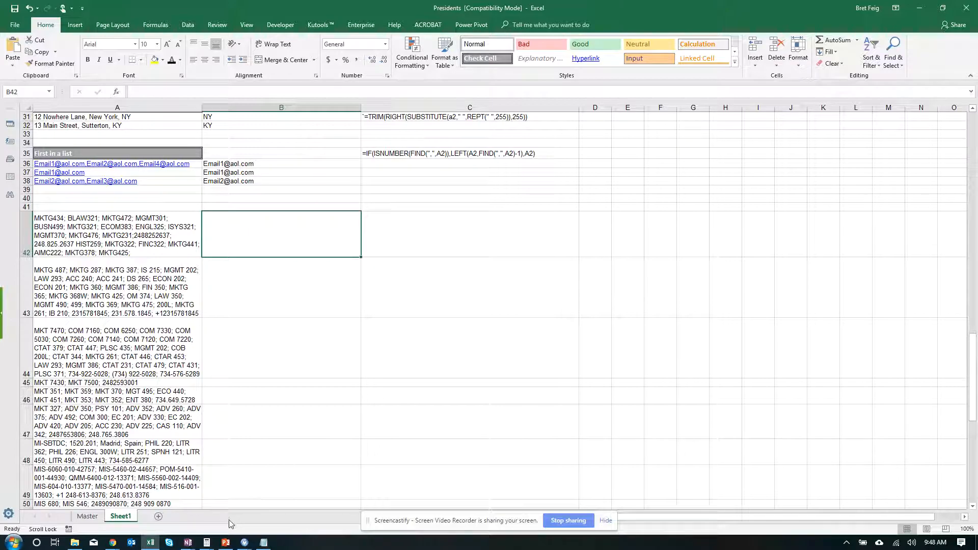
click(113, 541)
click(68, 500)
click(417, 310)
click(399, 193)
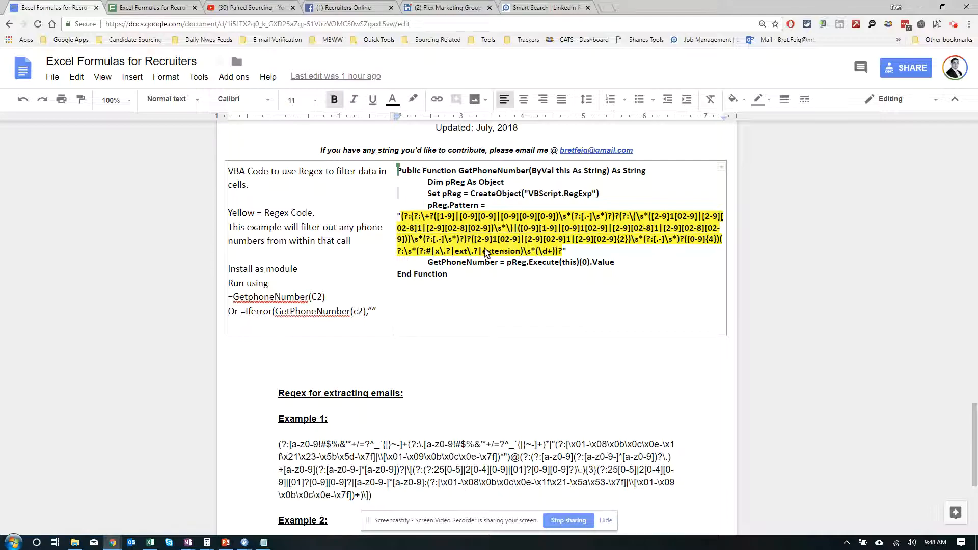
drag(448, 282, 398, 174)
click(441, 285)
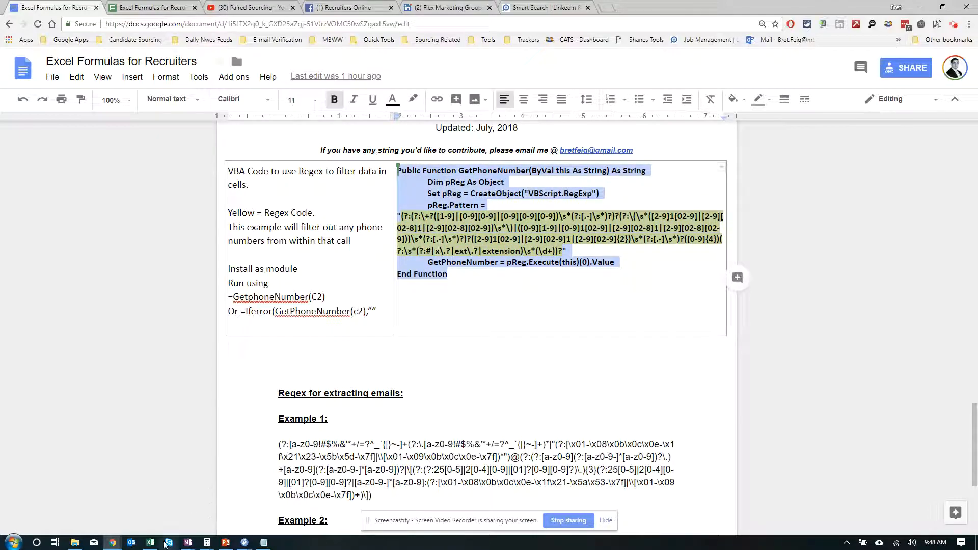
Step: Return to the Presidents workbook in Excel and have Developer enabled among the main tabs in the ribbon customization options
mouse_move(155, 544)
click(163, 507)
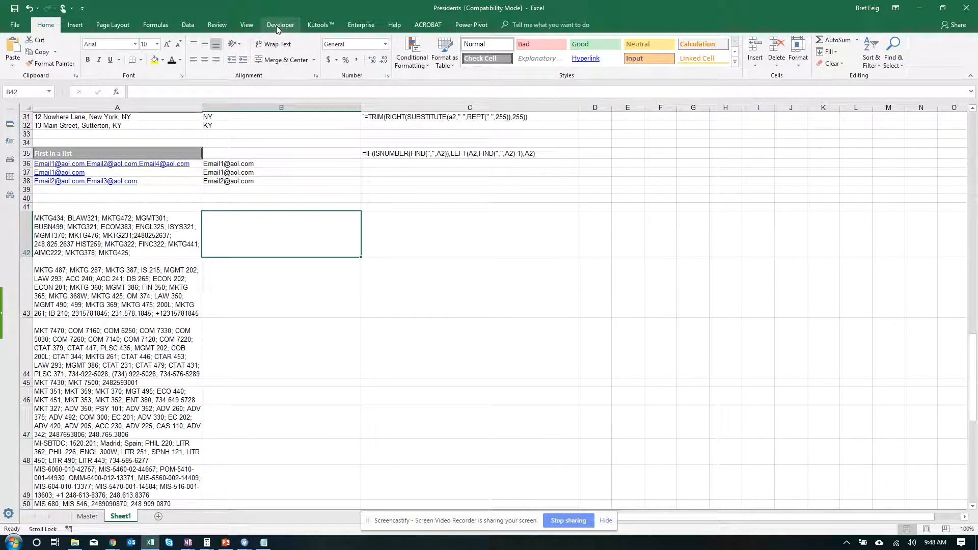
click(20, 26)
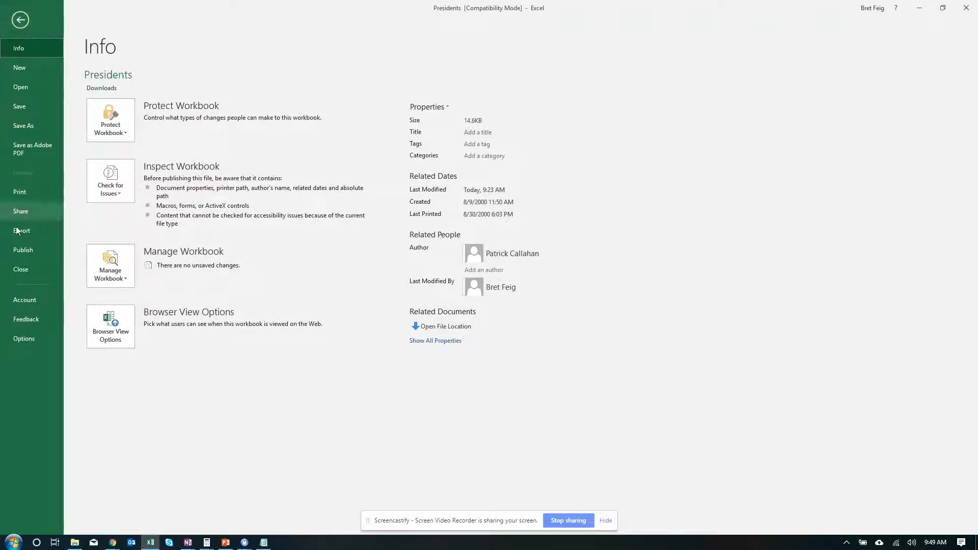
click(24, 338)
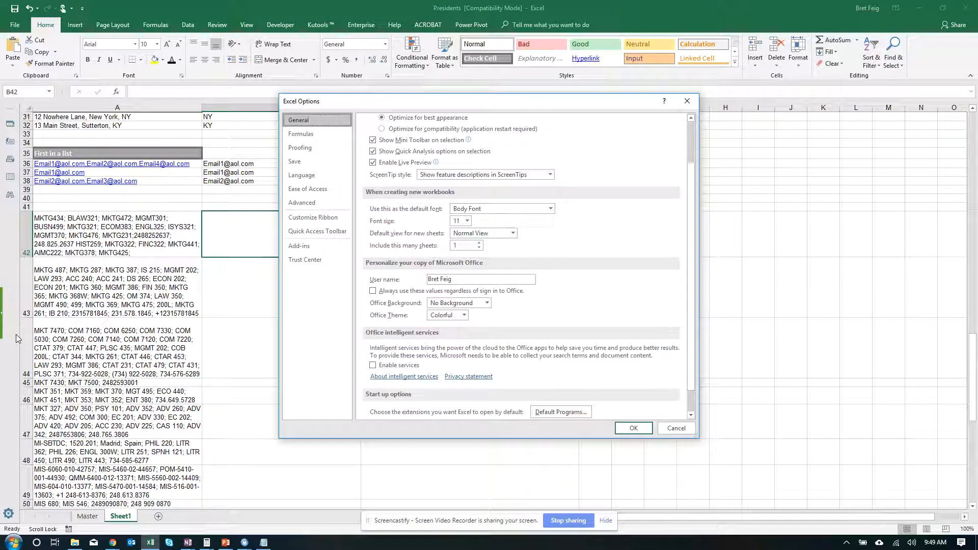
click(303, 231)
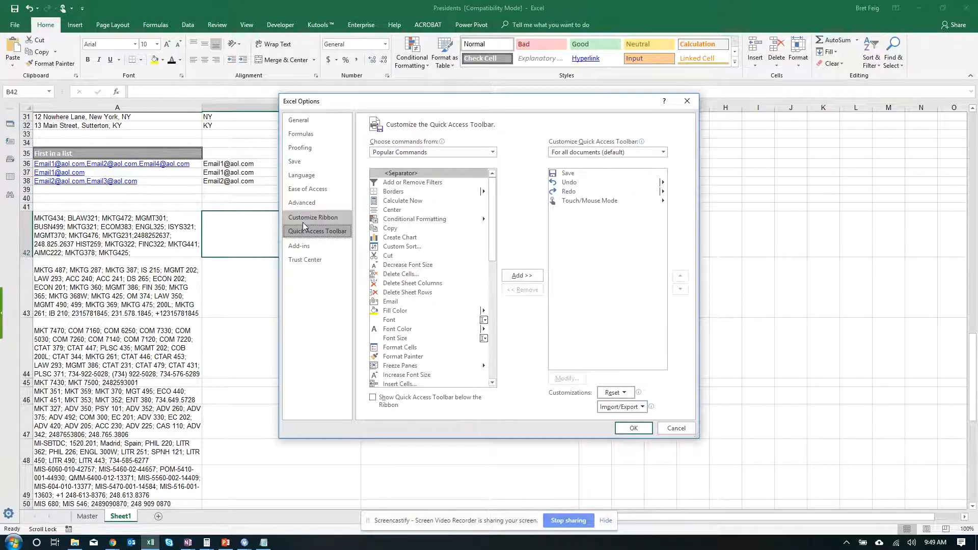
click(303, 219)
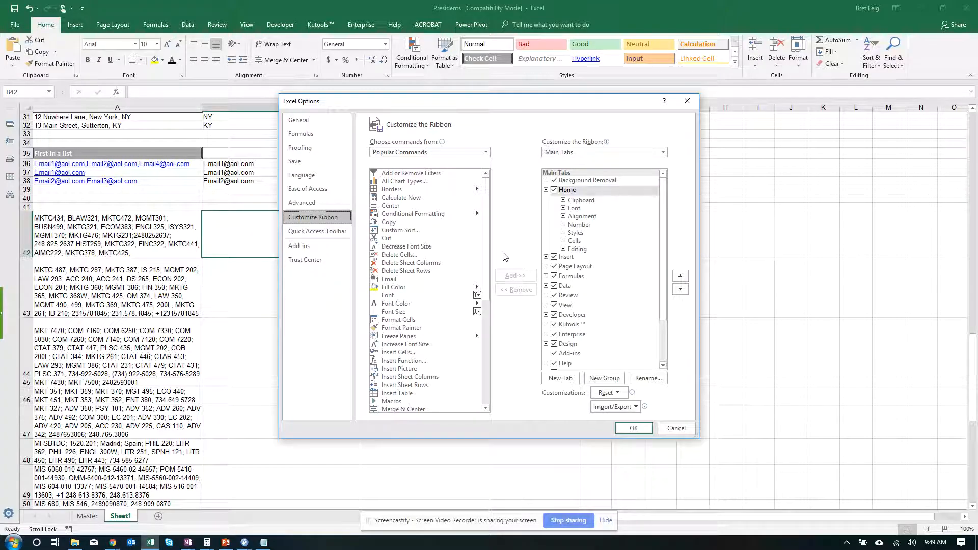
click(556, 315)
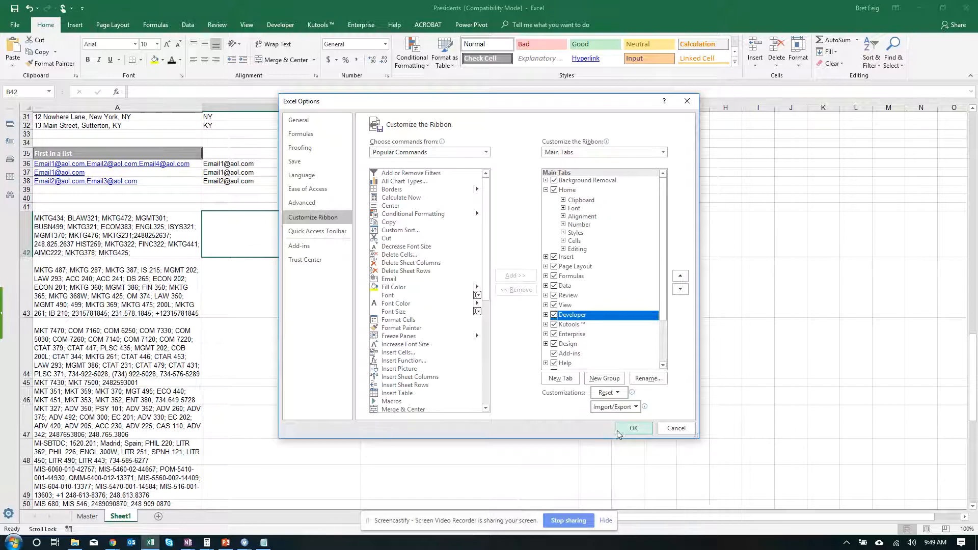
click(633, 428)
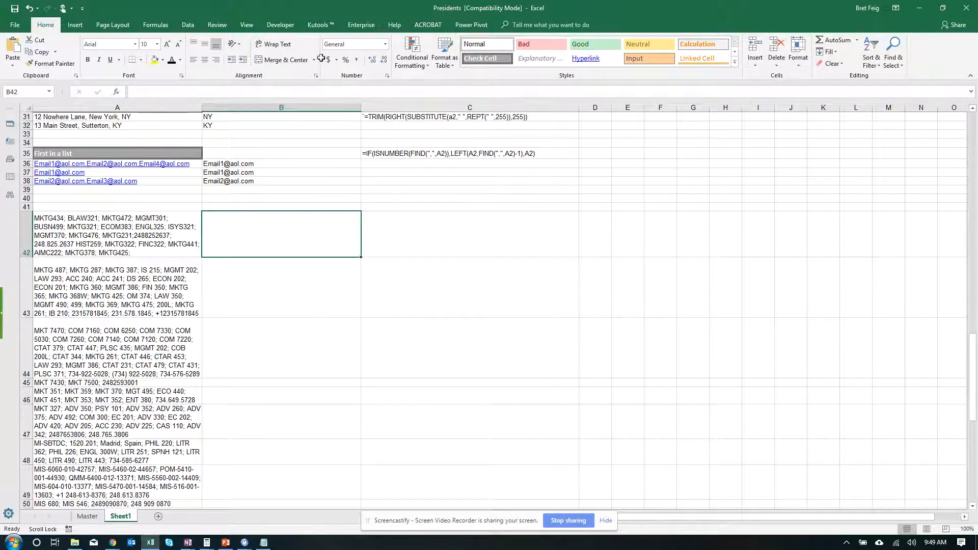
Step: Open the Visual Basic editor, insert a new module and paste the copied GetPhoneNumber function into it
click(280, 24)
click(12, 45)
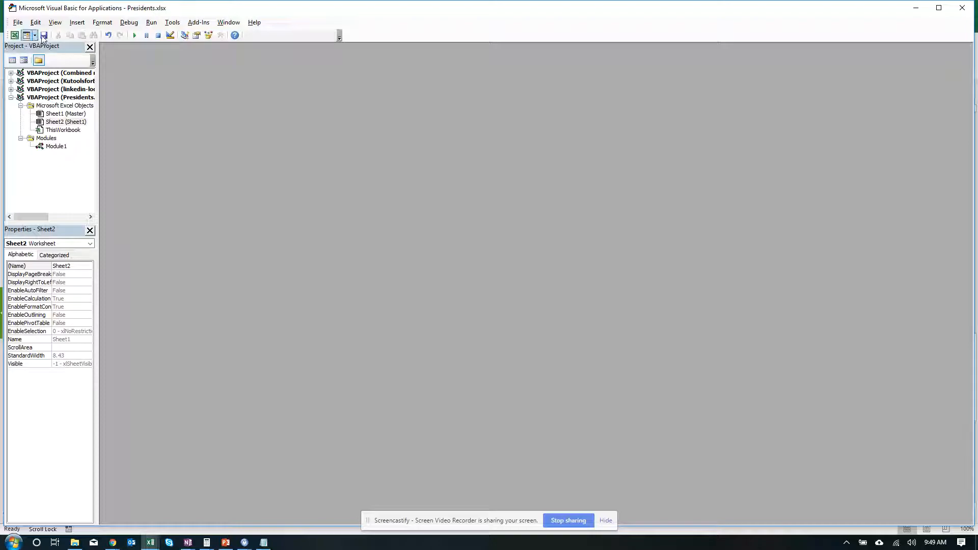
click(77, 23)
mouse_move(56, 24)
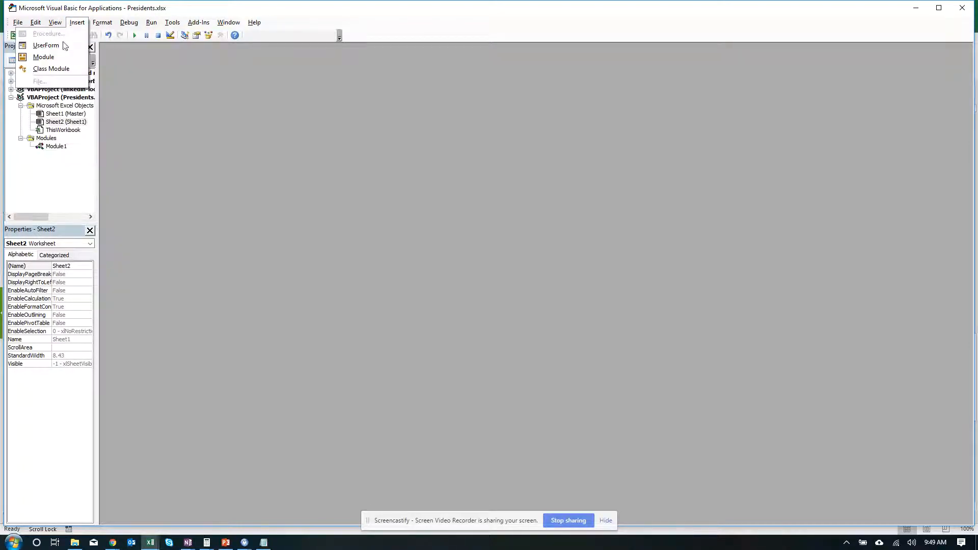
click(40, 57)
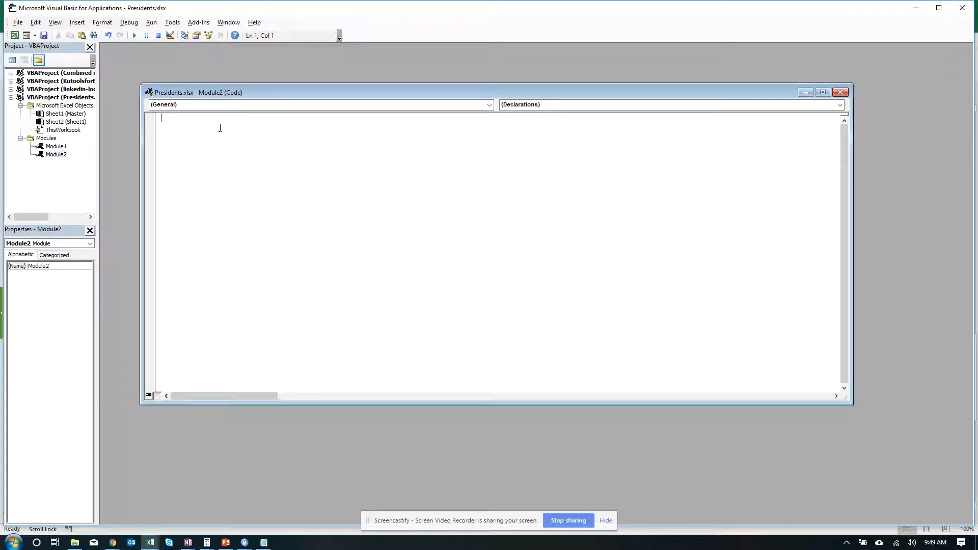
key(ctrl+v)
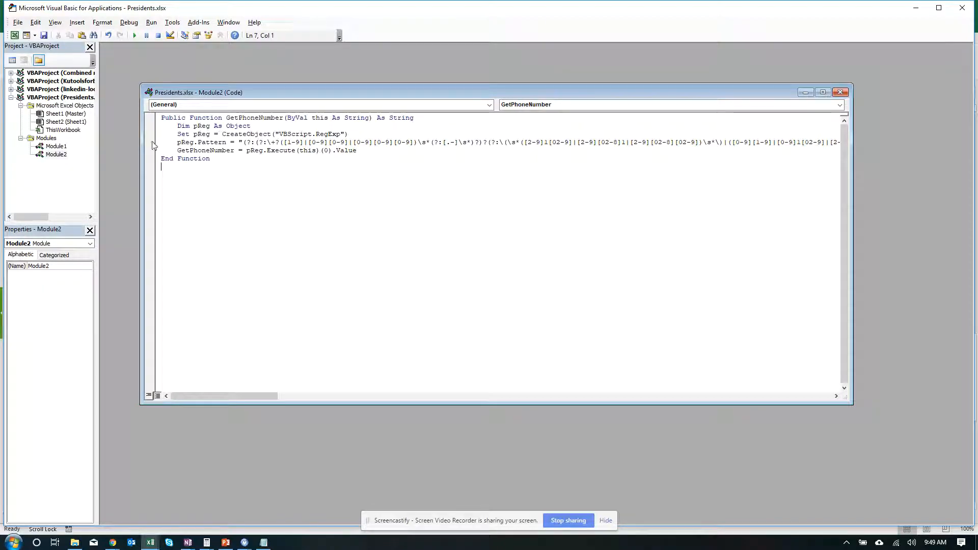
Step: Remove Module1 from the Presidents project without exporting it, and close the Visual Basic editor
click(61, 154)
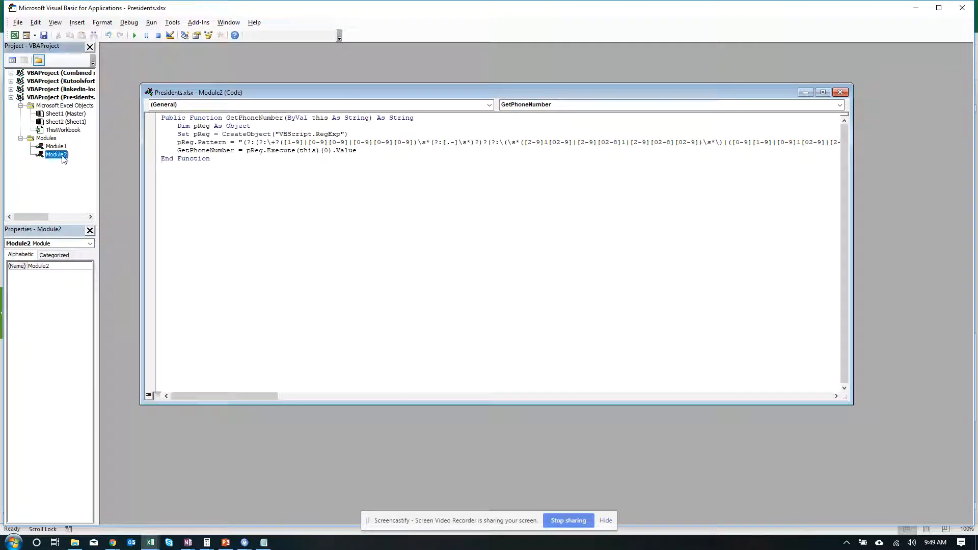
double_click(61, 155)
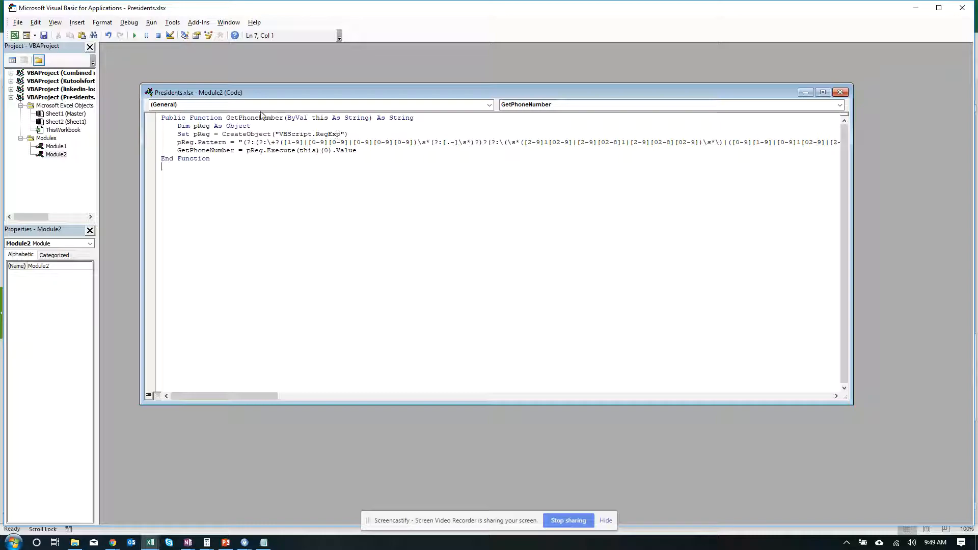
click(54, 155)
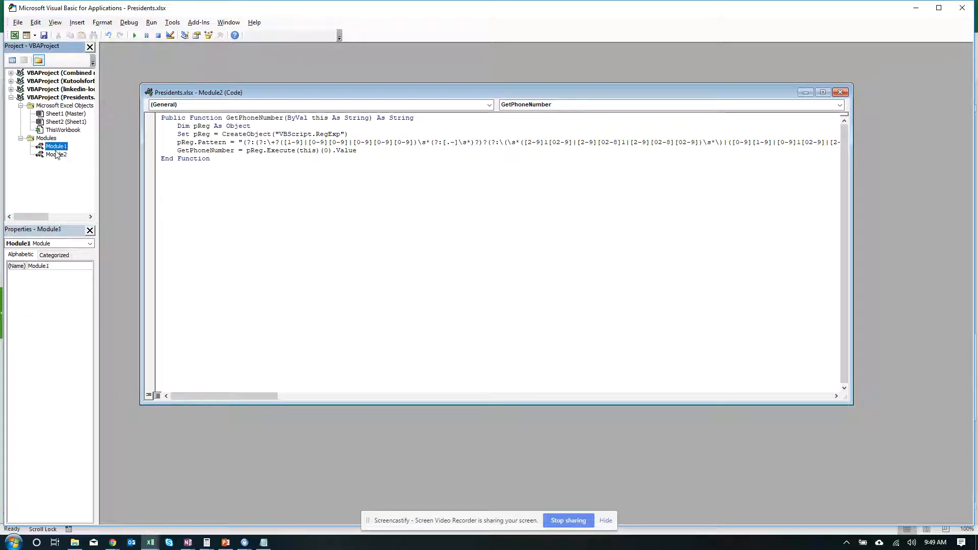
right_click(55, 146)
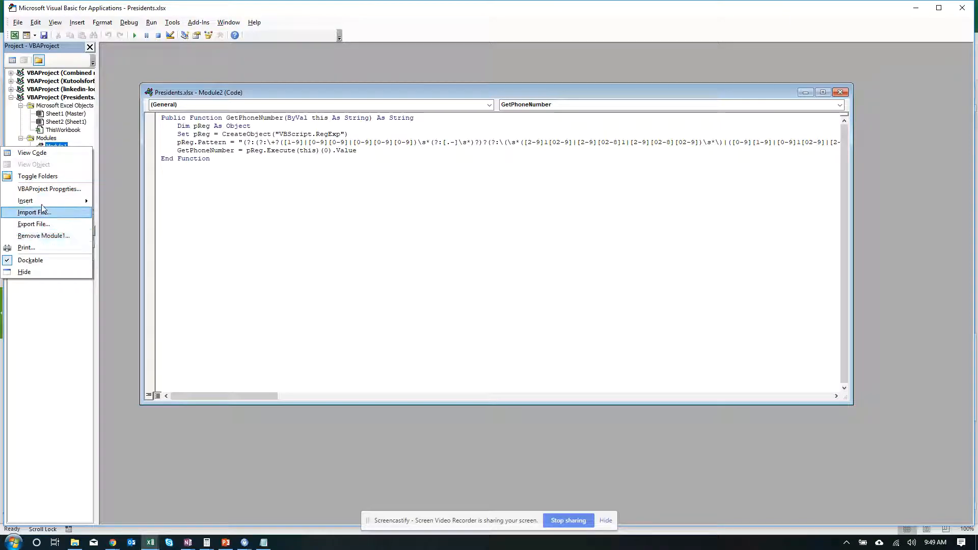
click(60, 236)
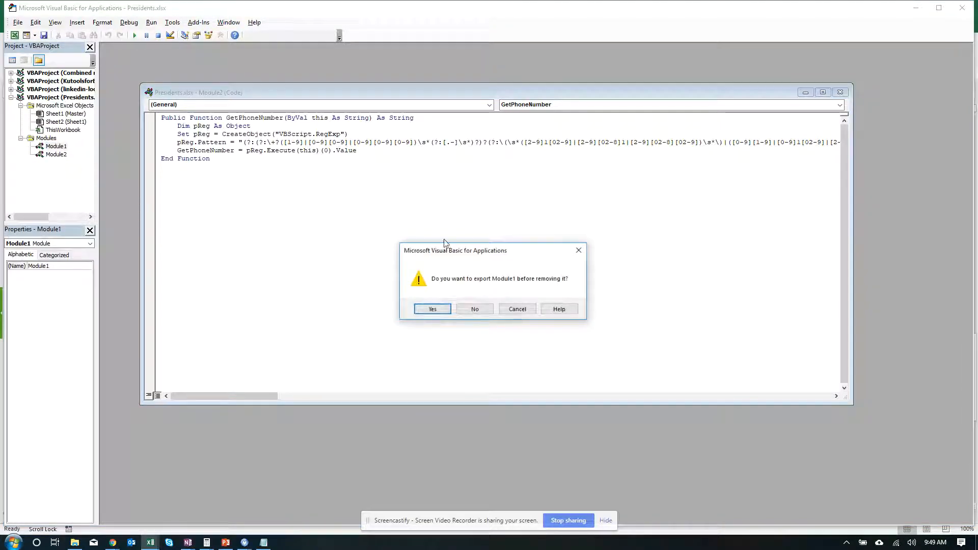
click(465, 308)
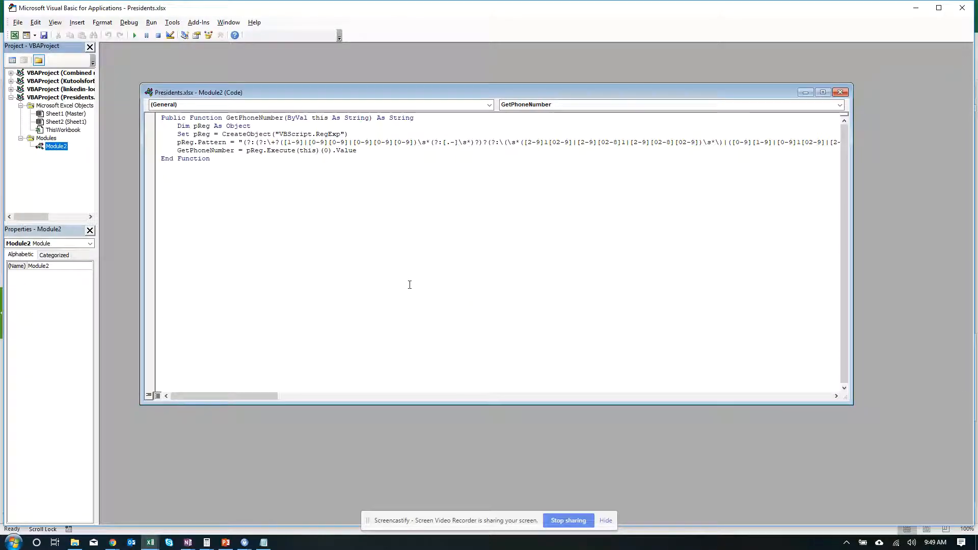
click(261, 178)
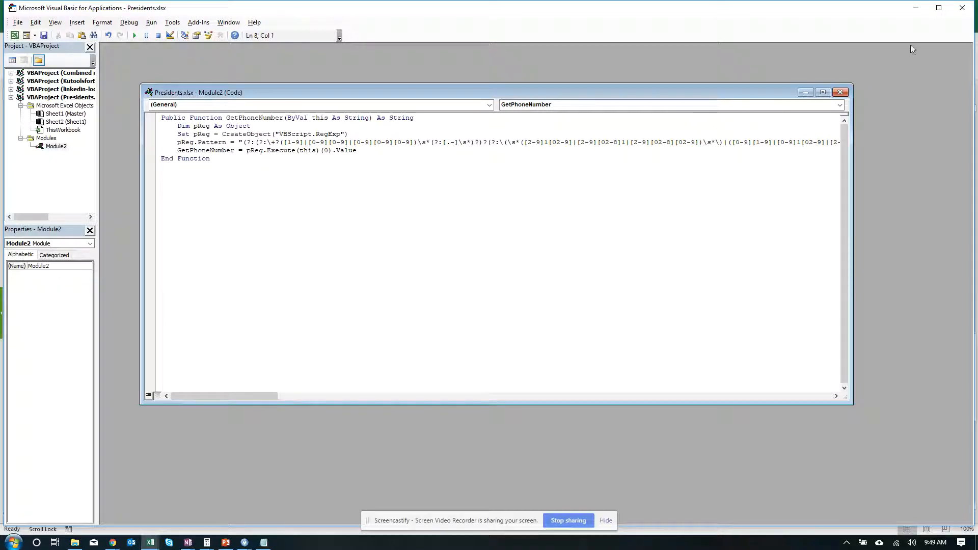
click(962, 8)
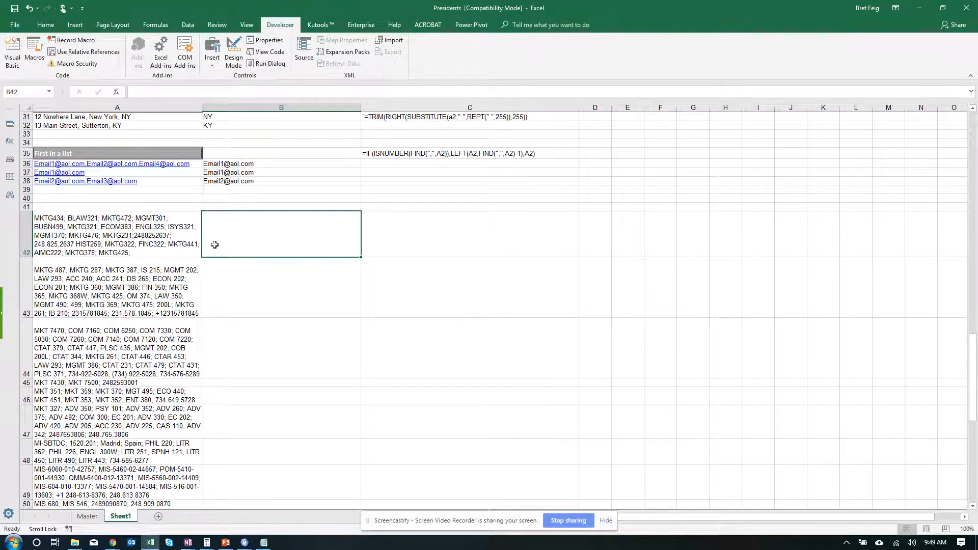
Step: Enter a GetPhoneNumber formula in cell B42 that extracts the phone number from A42
text(=)
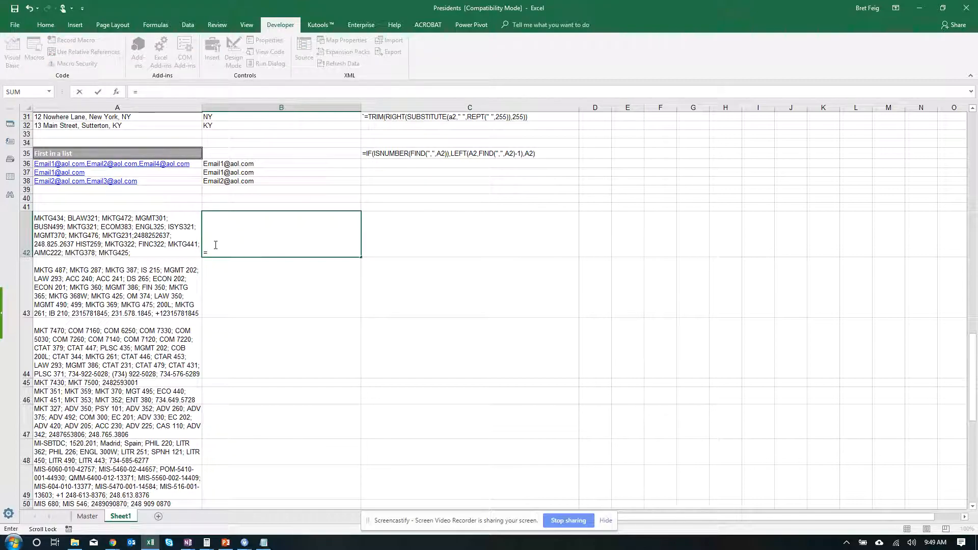
text(get)
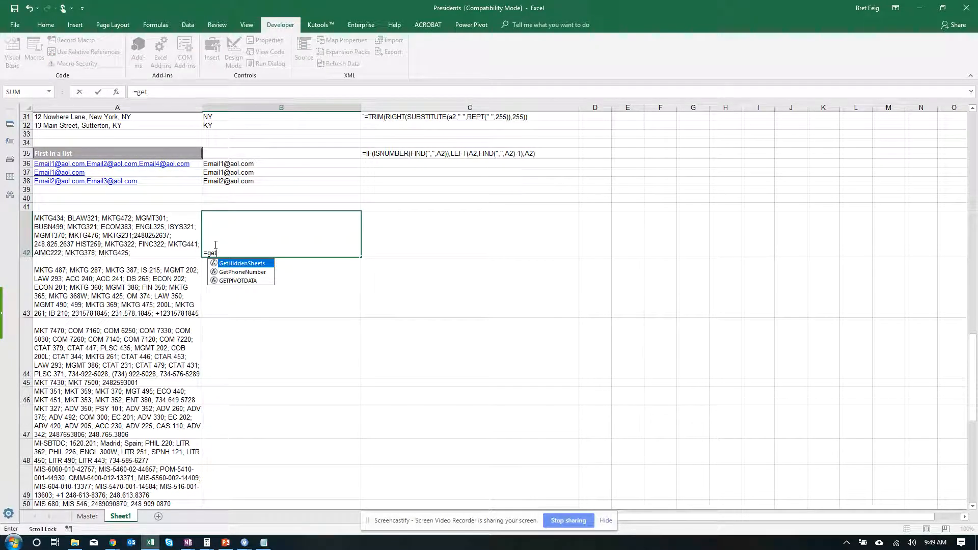
click(233, 272)
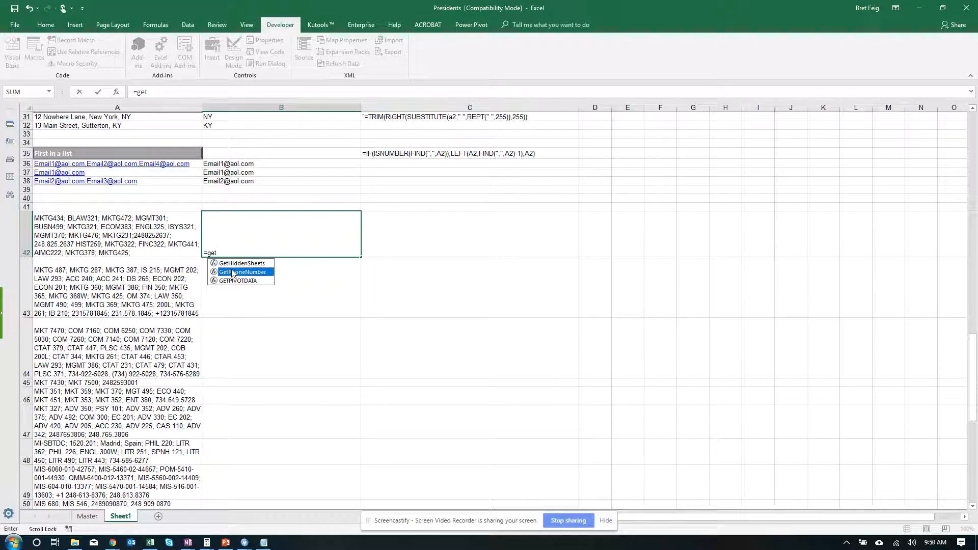
double_click(232, 272)
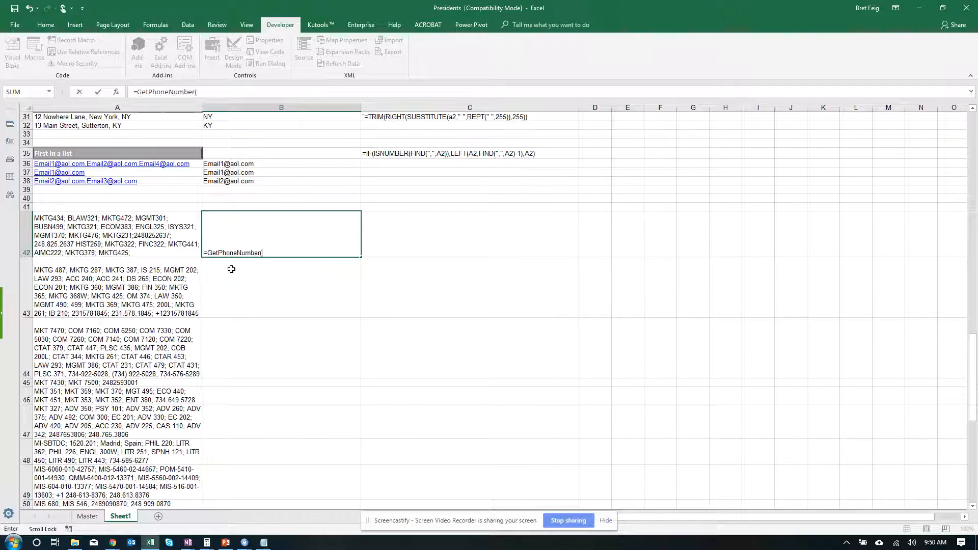
click(134, 243)
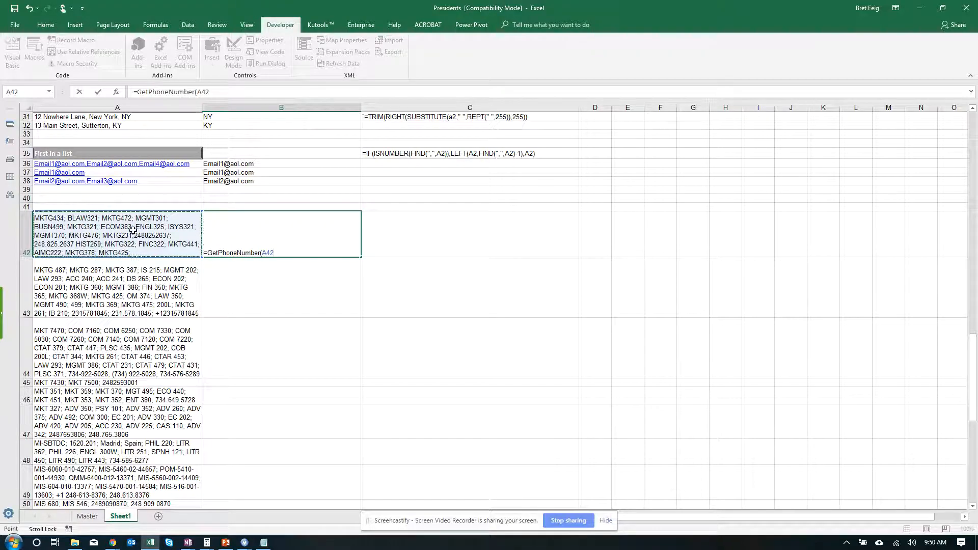
key(Return)
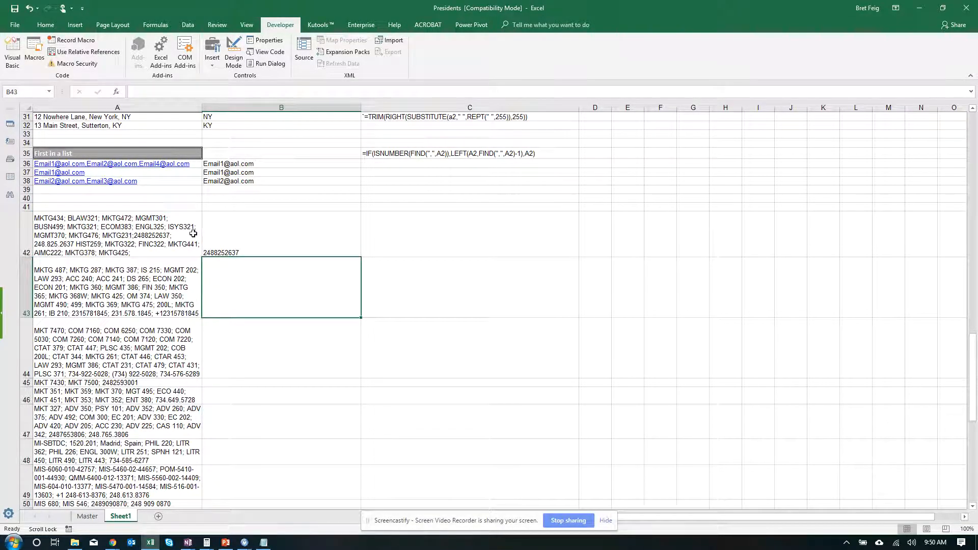
Step: Fill the GetPhoneNumber formula from B42 down through B53 to extract a phone number from each row's text
click(220, 240)
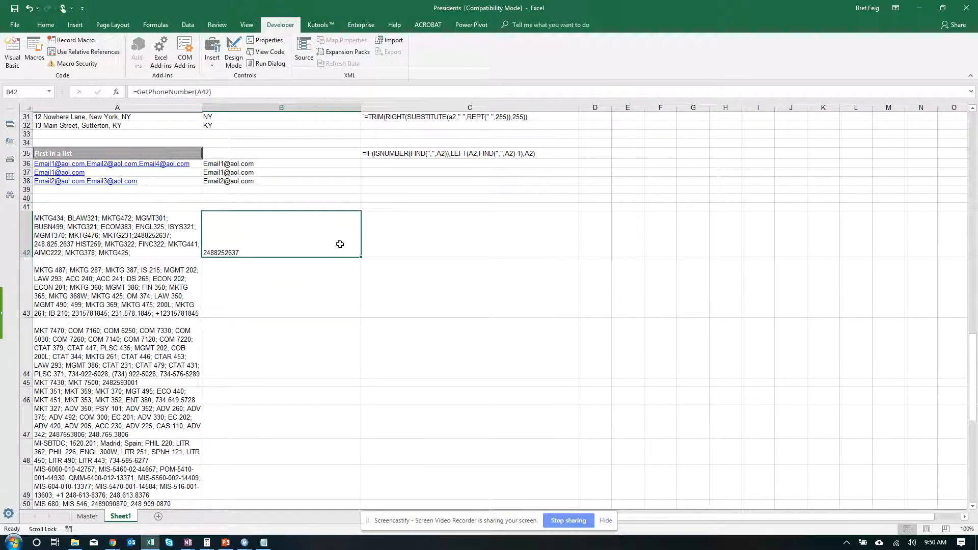
drag(360, 256, 326, 400)
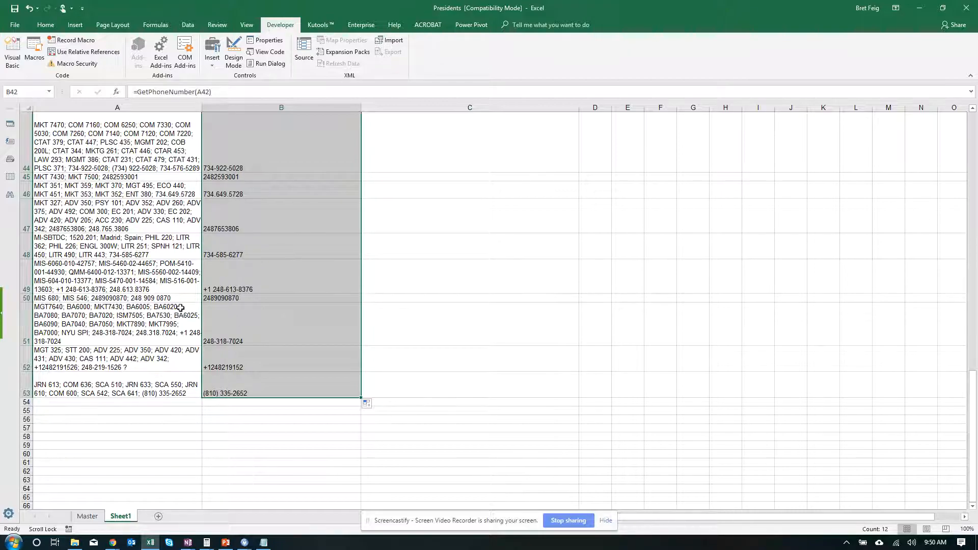
scroll(181, 308, up, 3)
click(319, 268)
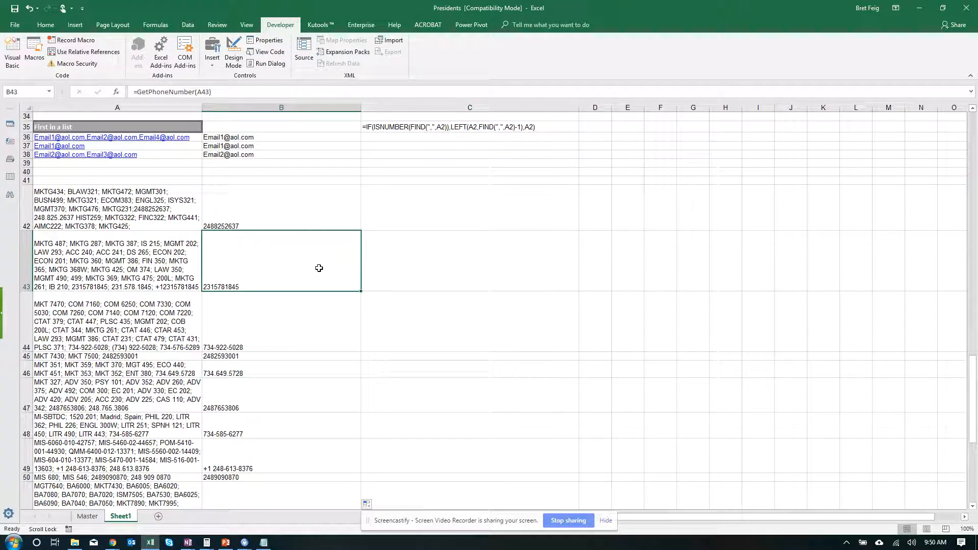
Step: Look back over the extraction examples on Sheet1 and switch to the Master sheet with the name and e-mail formulas
scroll(204, 364, up, 6)
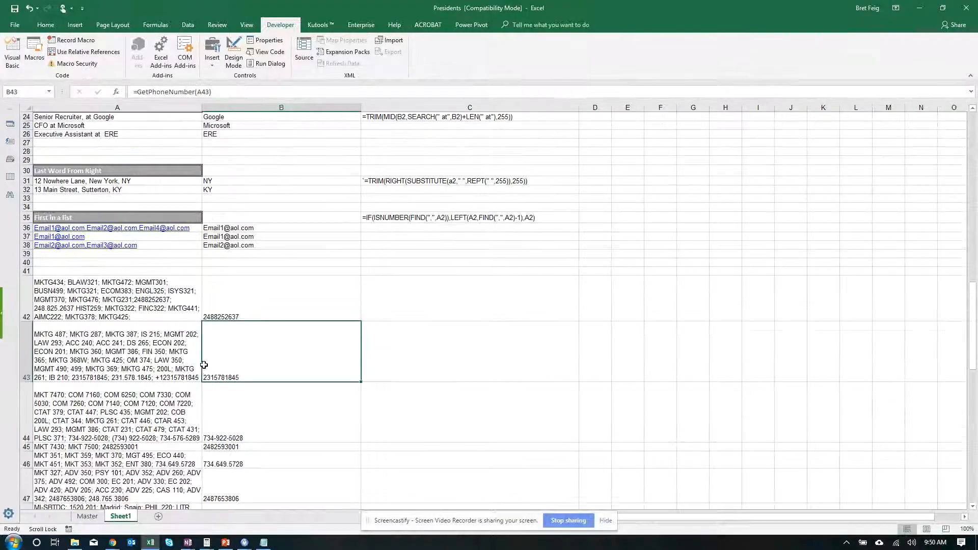
scroll(204, 365, up, 5)
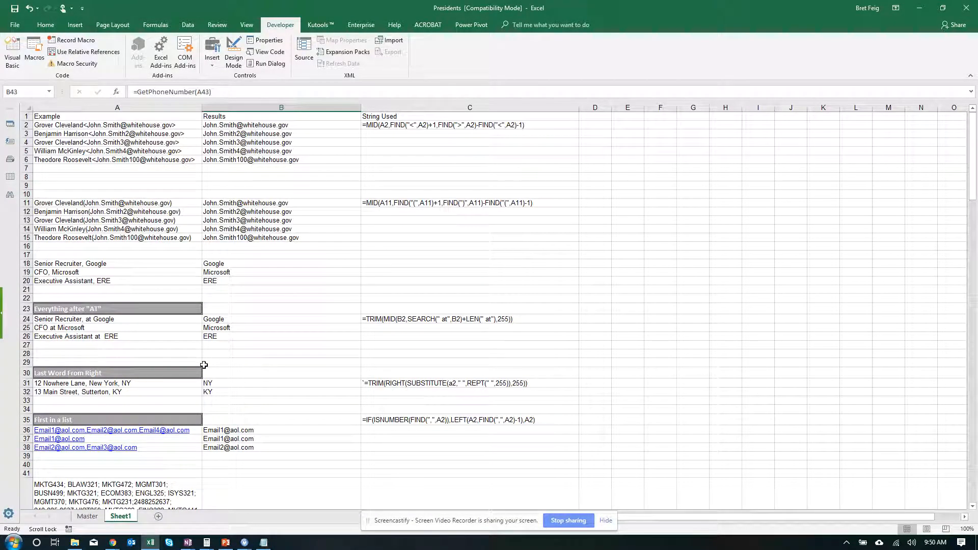
click(87, 516)
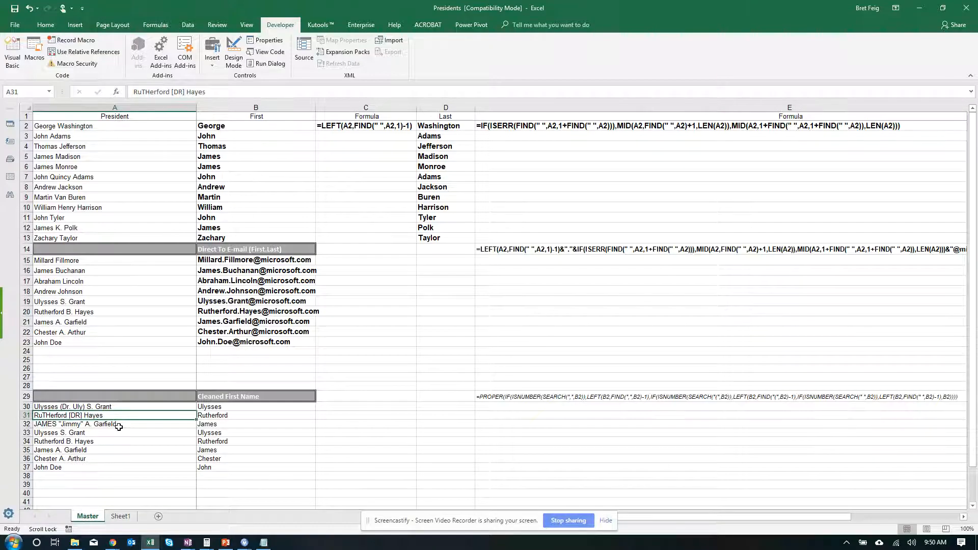